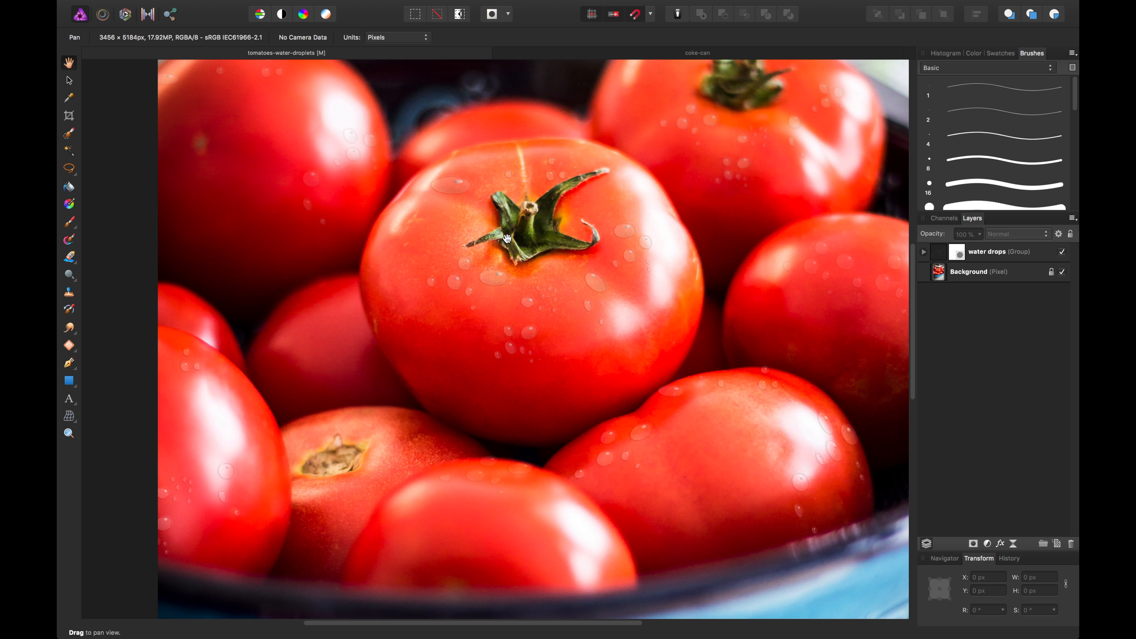
Step: Examine the water droplets on the central tomato up close and across the whole bowl
key(super+minus)
key(super+equal)
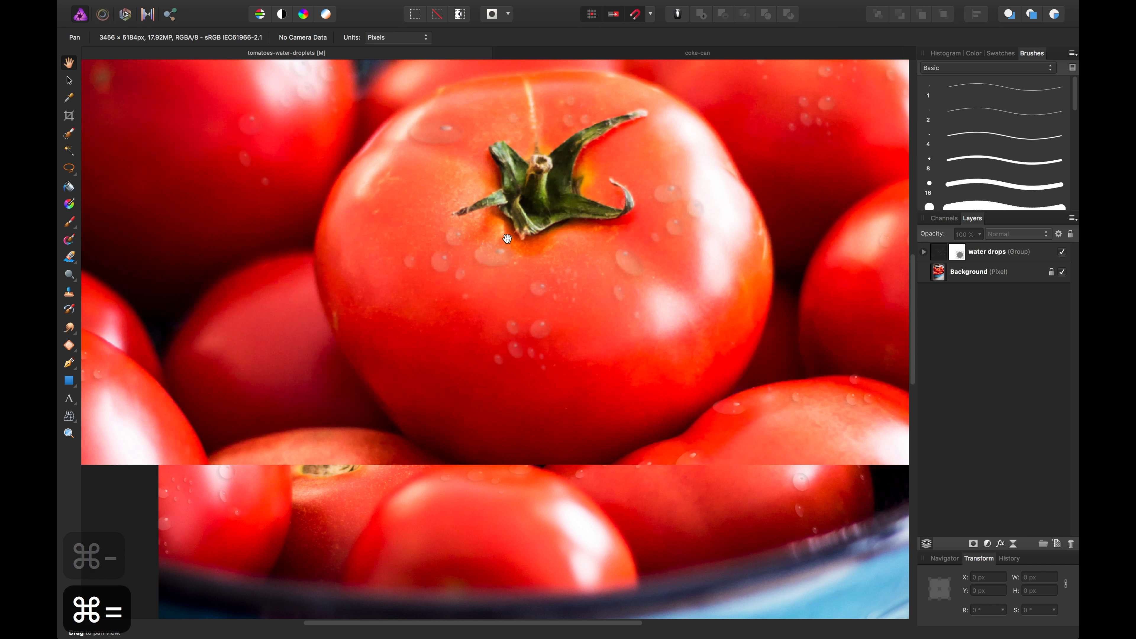
key(super+equal)
key(super+equal)
key(super+equal)
drag(507, 239, 509, 287)
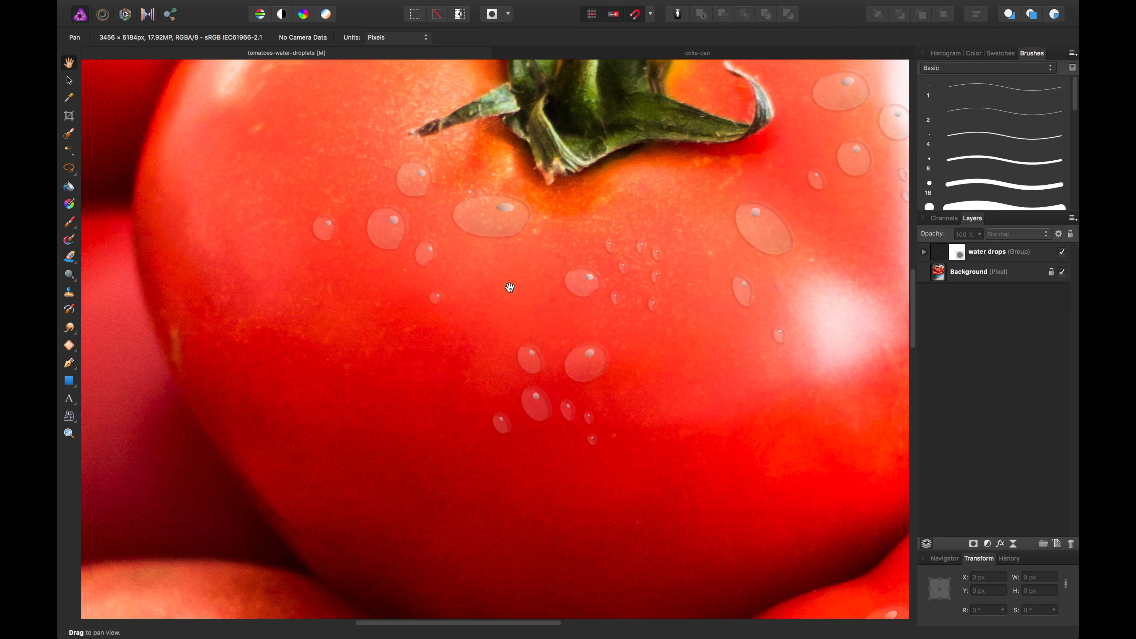
key(super+minus)
key(super+minus)
key(super+minus)
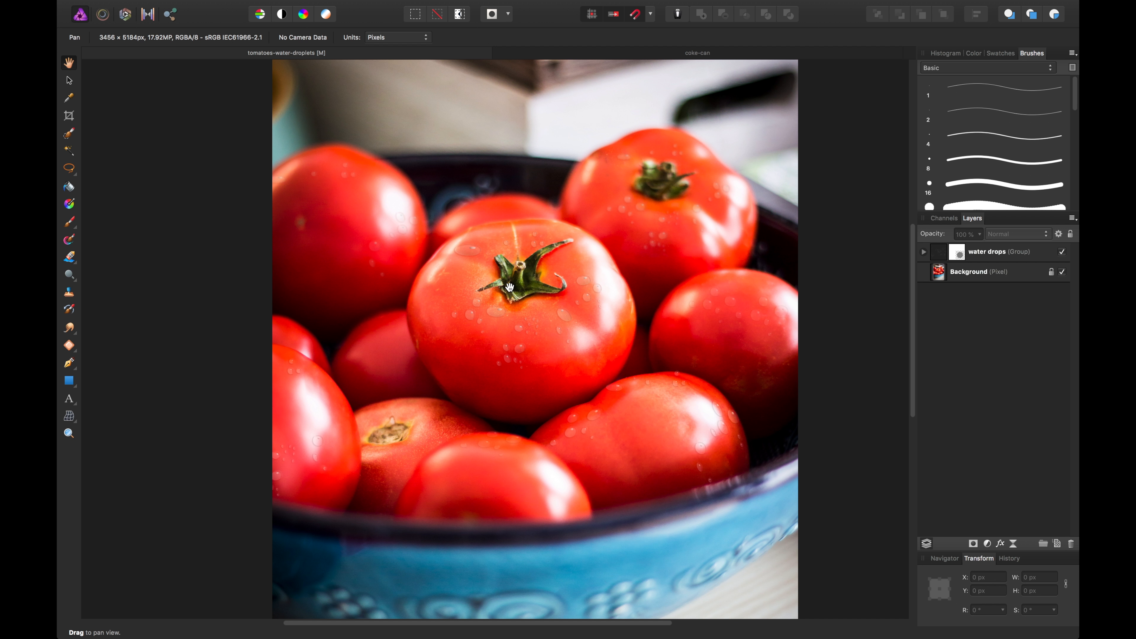
key(super+minus)
Step: Compare the coke-can image with its droplets group hidden and shown, and return to the tomatoes-water-droplets document
click(697, 53)
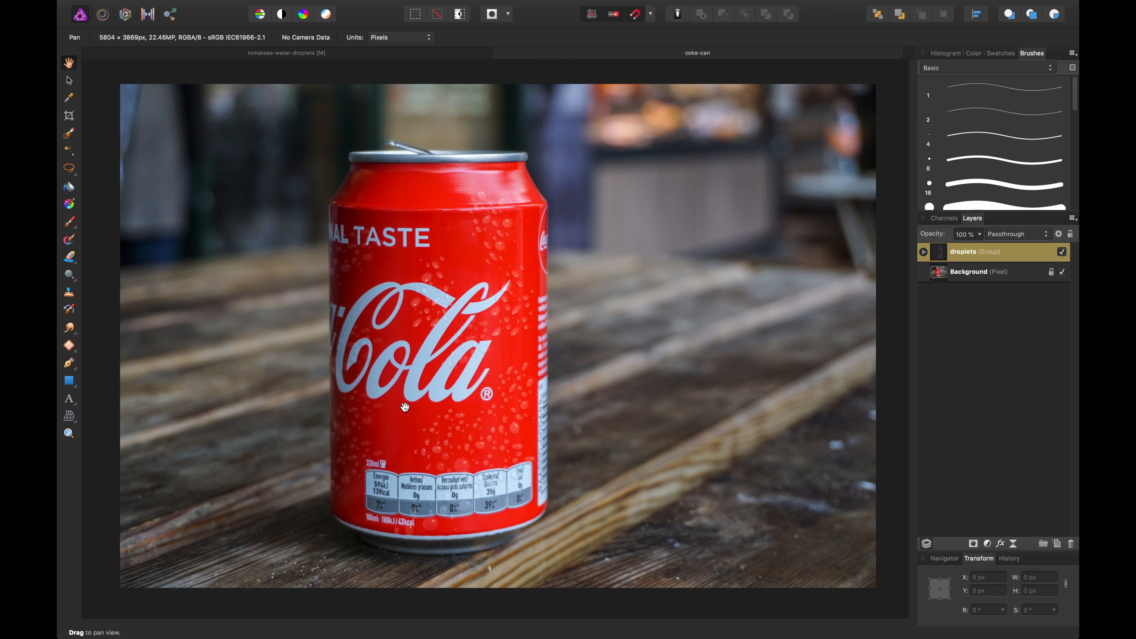
click(1061, 253)
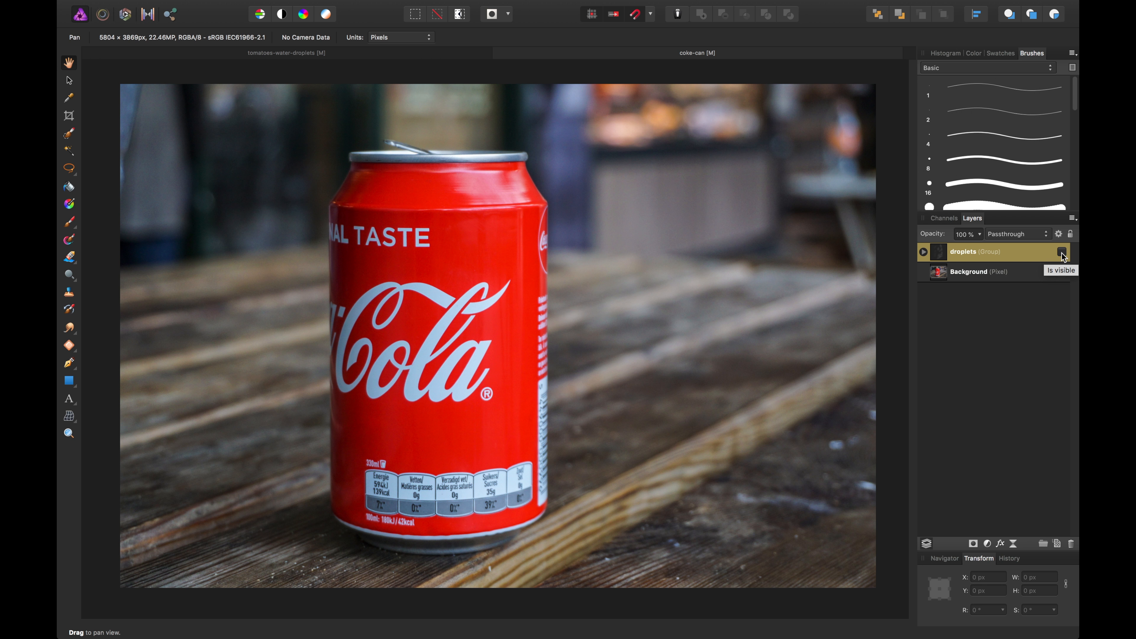
click(1062, 252)
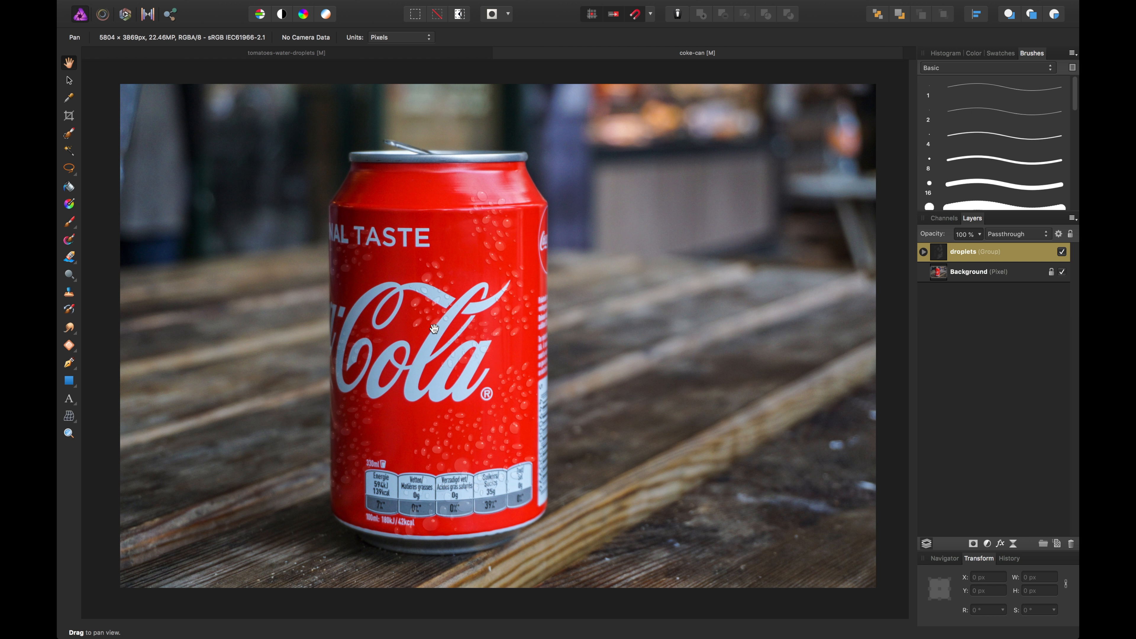
click(348, 55)
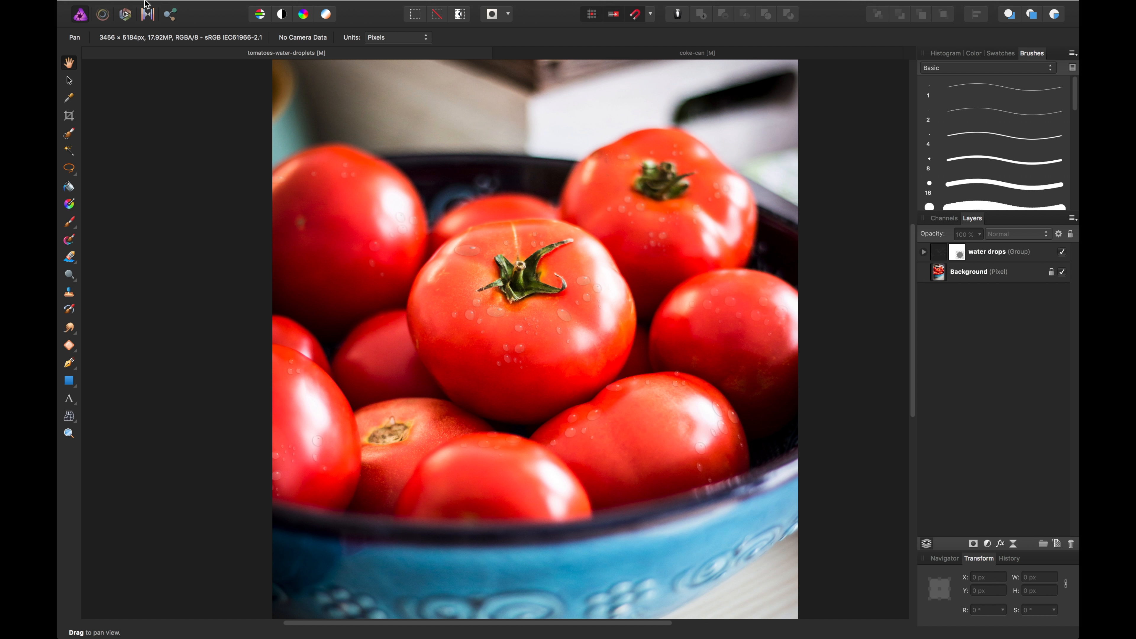
click(161, 8)
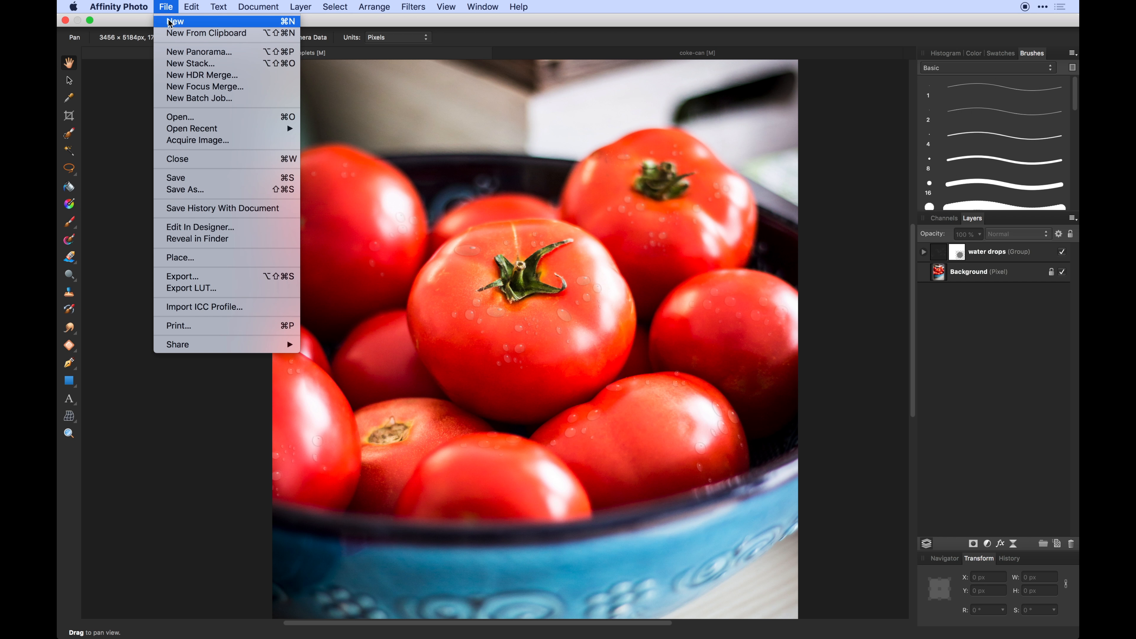
click(171, 22)
key(Escape)
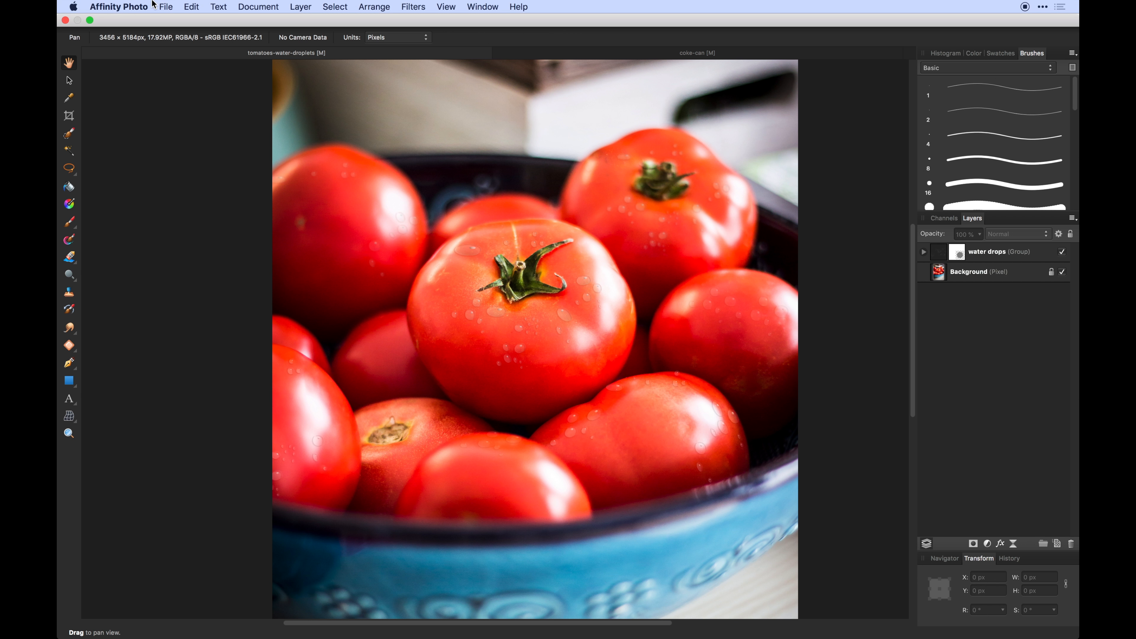
Step: Open both the Coke can and the tomato bowl JPG photos from the start folder
click(166, 8)
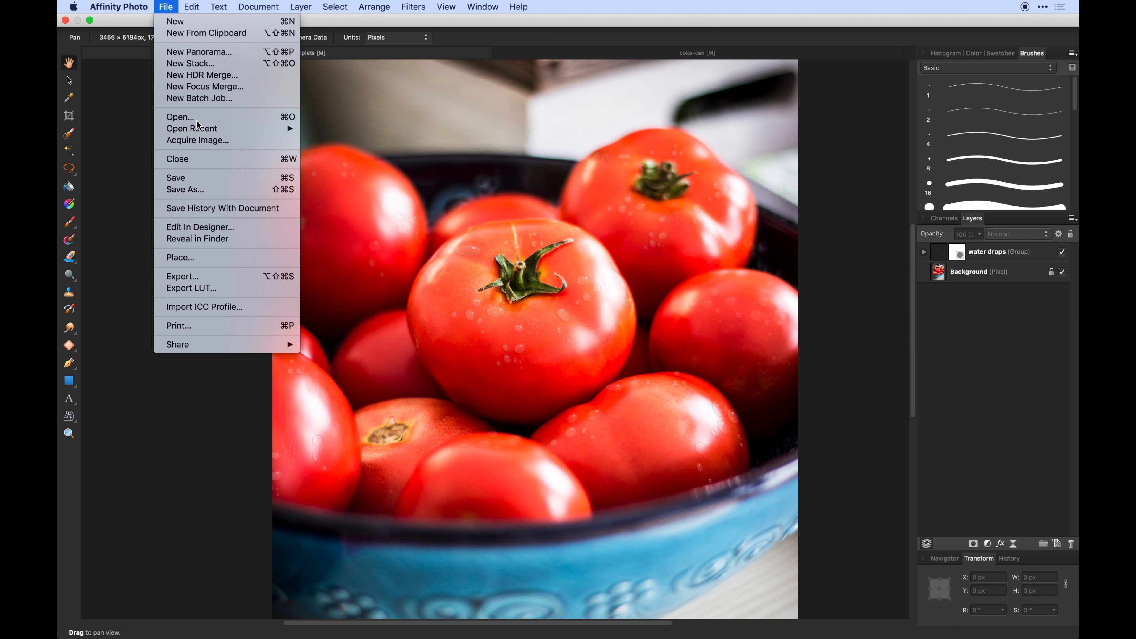
click(557, 159)
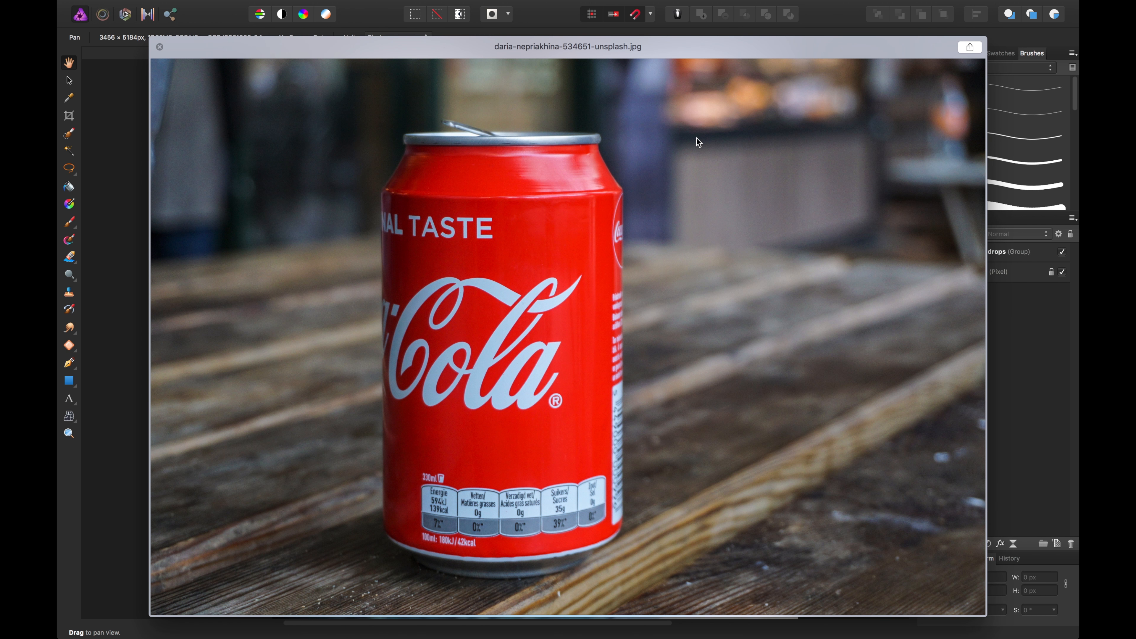
key(space)
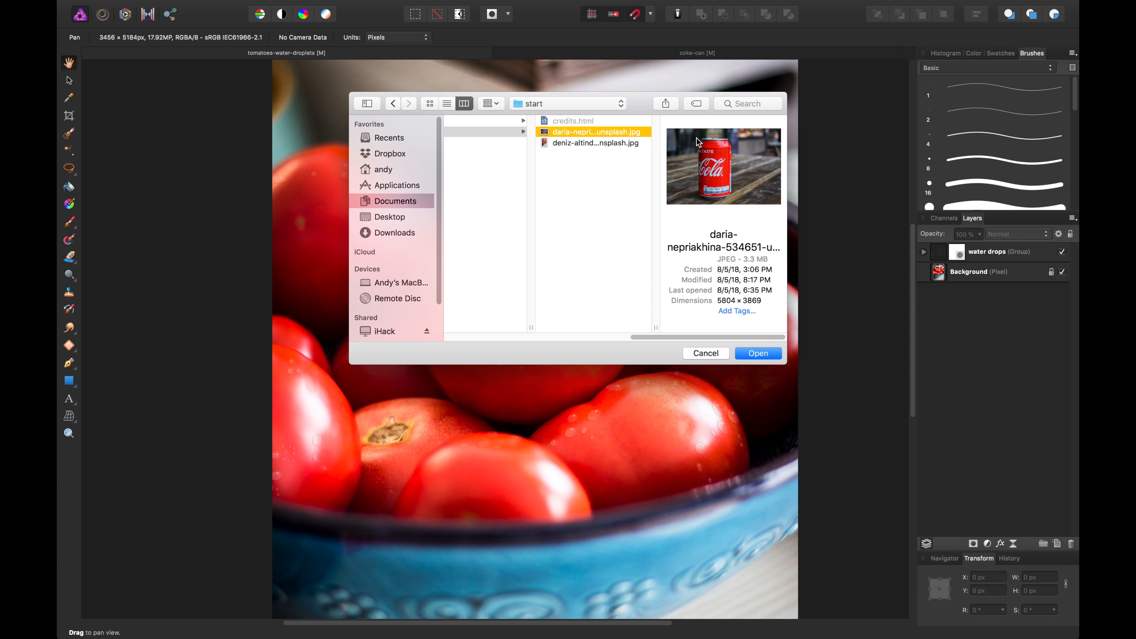
key(Down)
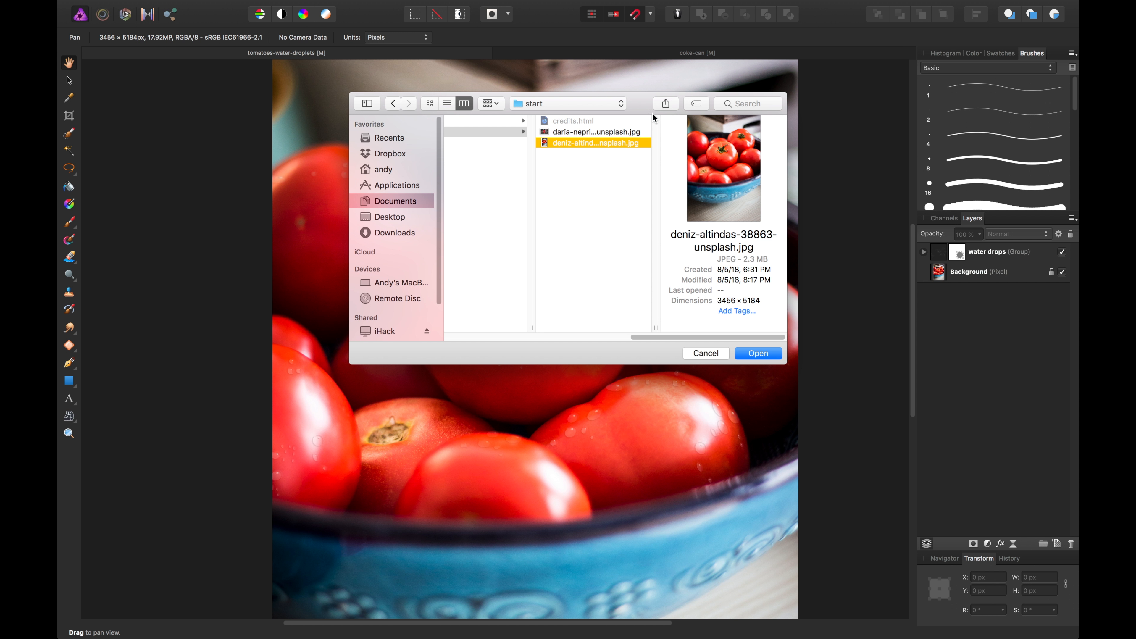
shift+click(631, 131)
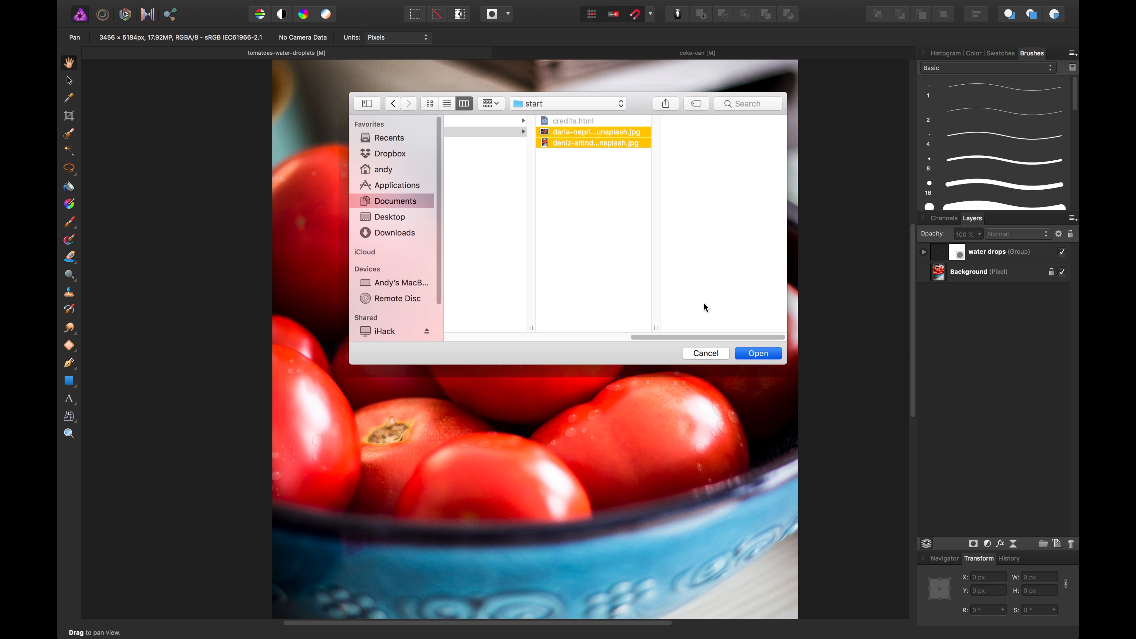
click(755, 356)
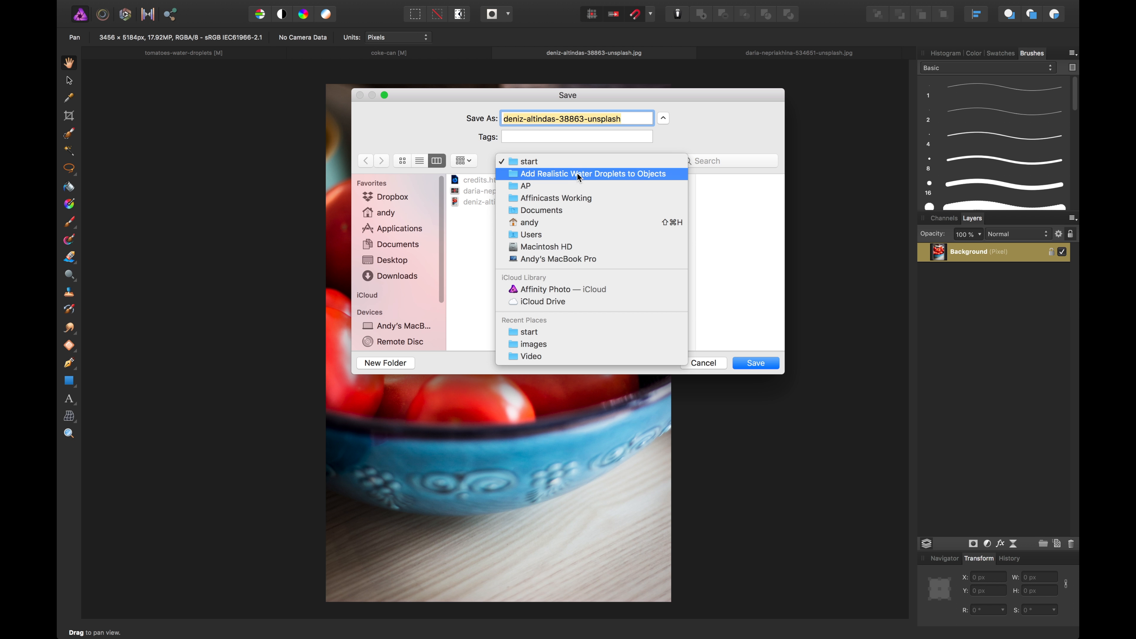
Step: Save the opened tomato photo as tomatoes-end-2 in the end folder of Add Realistic Water Droplets to Objects
click(577, 173)
click(698, 178)
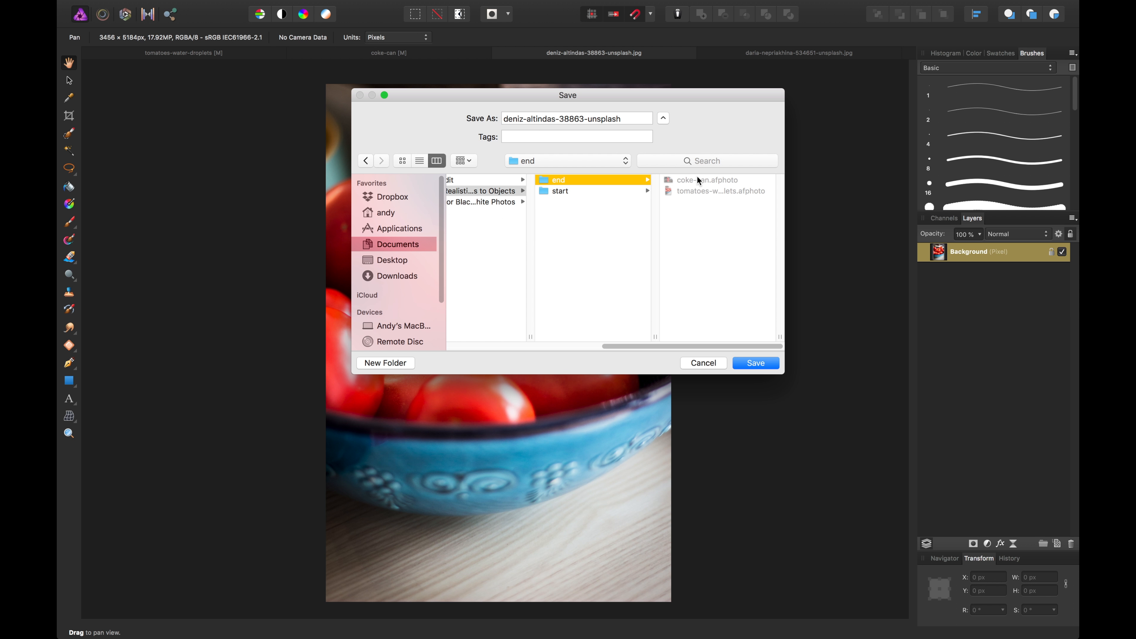
triple_click(565, 118)
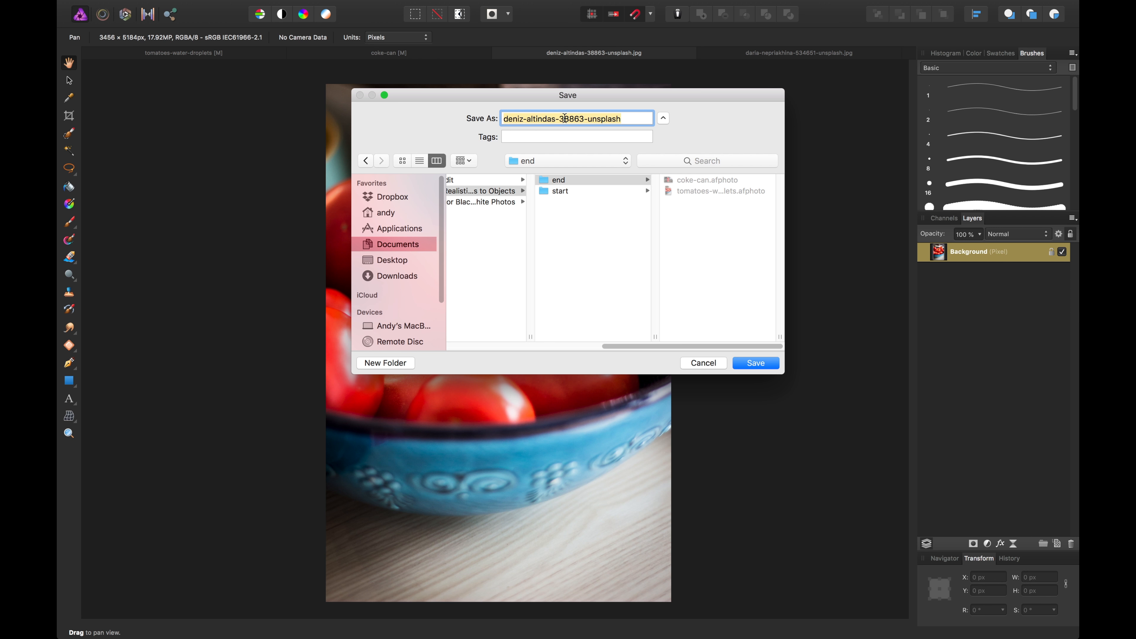
text(co)
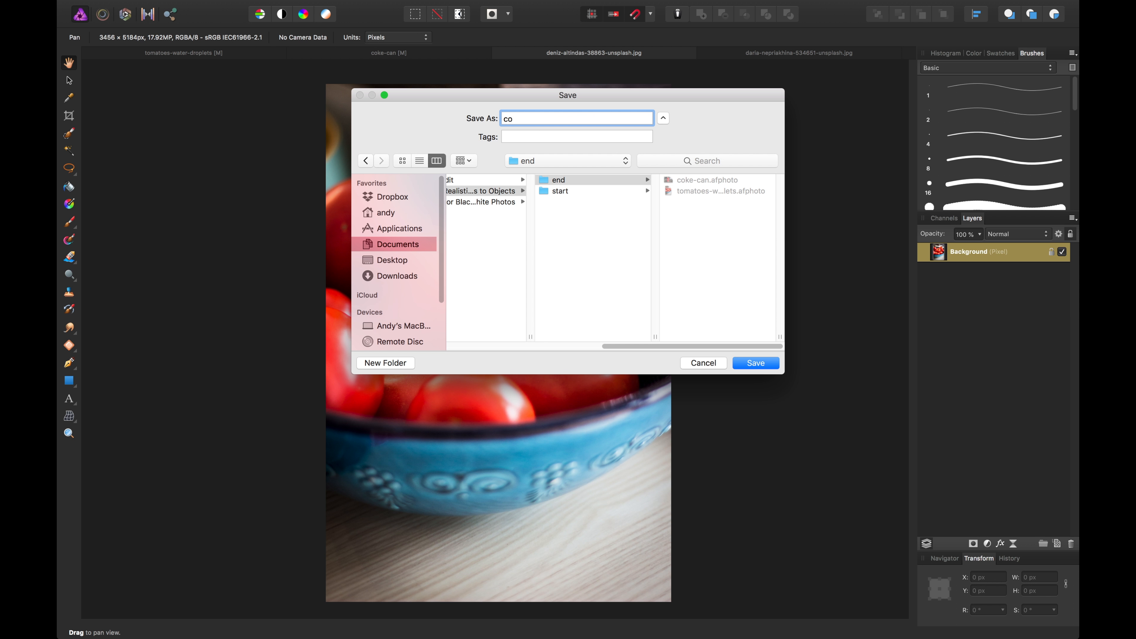
key(BackSpace)
key(BackSpace)
text(tomoate)
key(BackSpace)
key(BackSpace)
key(BackSpace)
key(BackSpace)
text(atoes-end-2)
key(Return)
Step: Save the newly opened Coke can photo as coke-can-end2
click(756, 53)
key(super+shift+s)
text(coke-can-end2)
key(Return)
Step: In the tomatoes-end-2 document, draw a white circle about 119 px wide on the central tomato, just below its stem
click(527, 49)
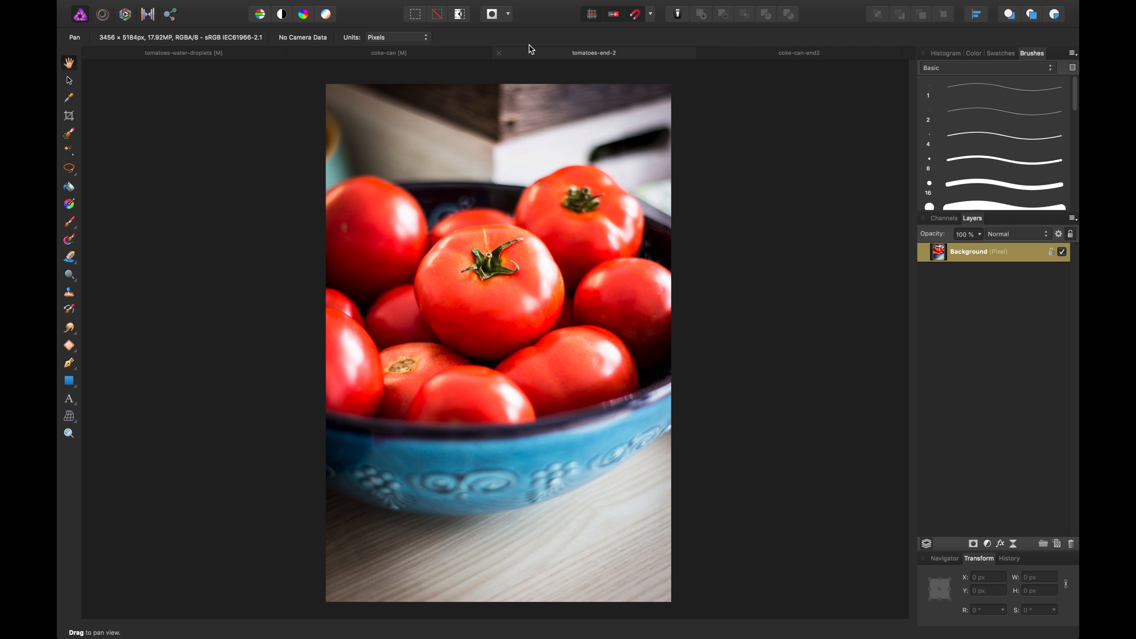
key(super+equal)
key(super+equal)
drag(473, 253, 531, 311)
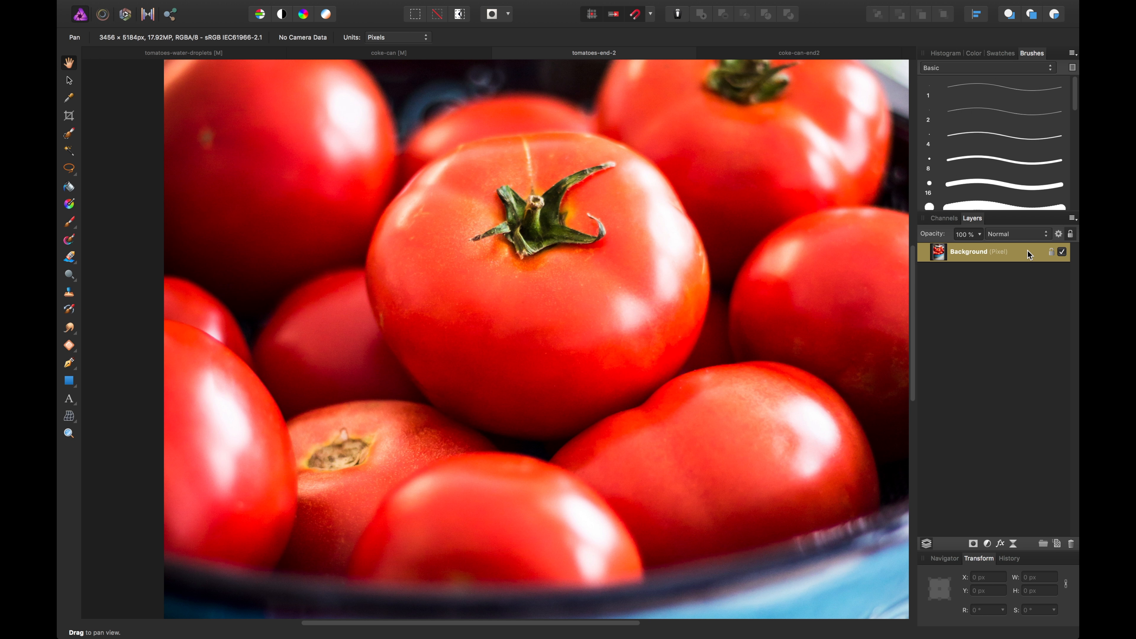
key(super+minus)
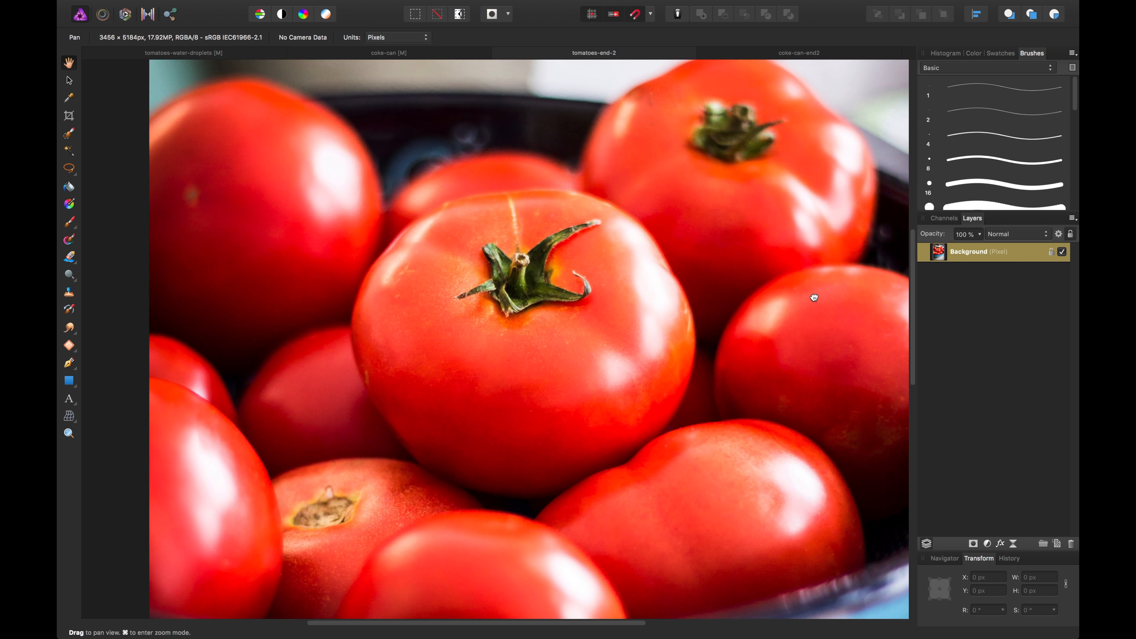
key(super+minus)
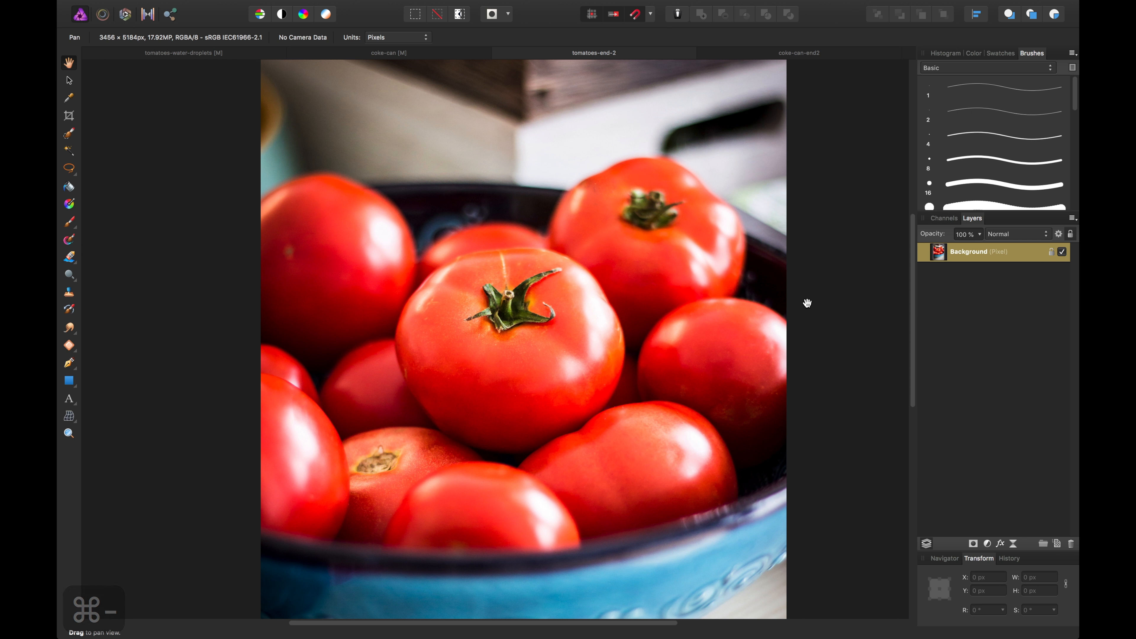
key(super+equal)
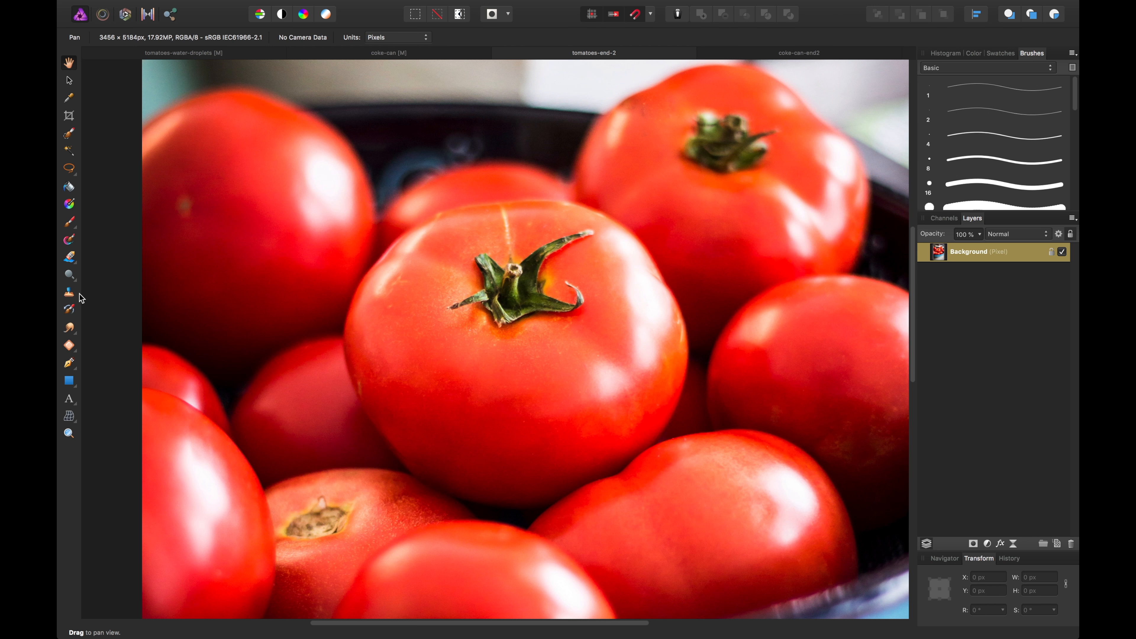
click(69, 380)
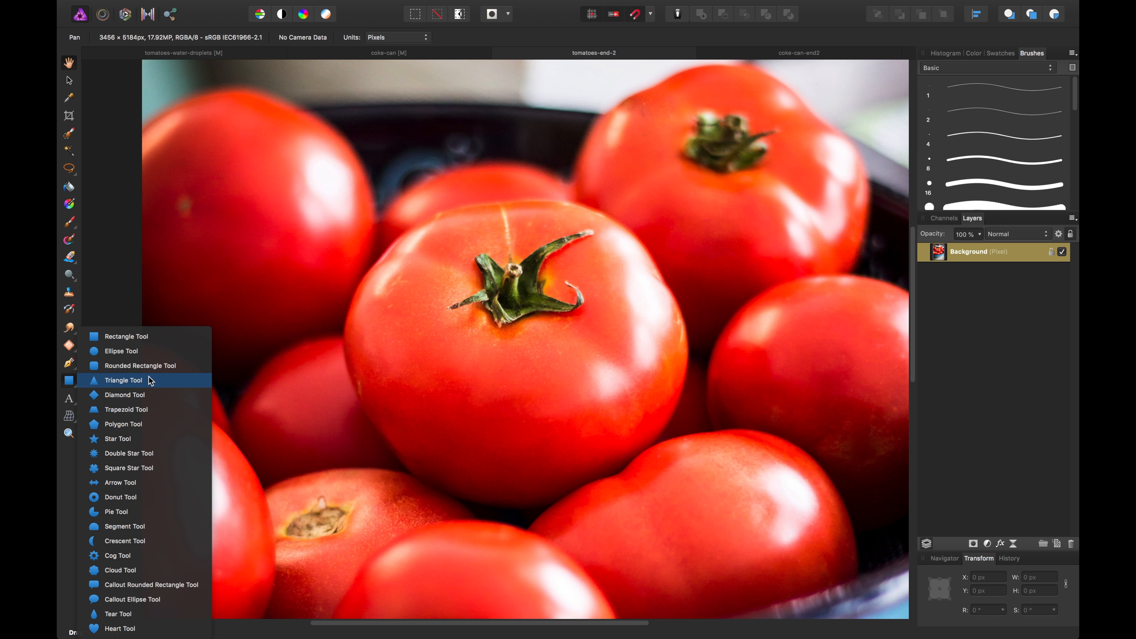
click(151, 354)
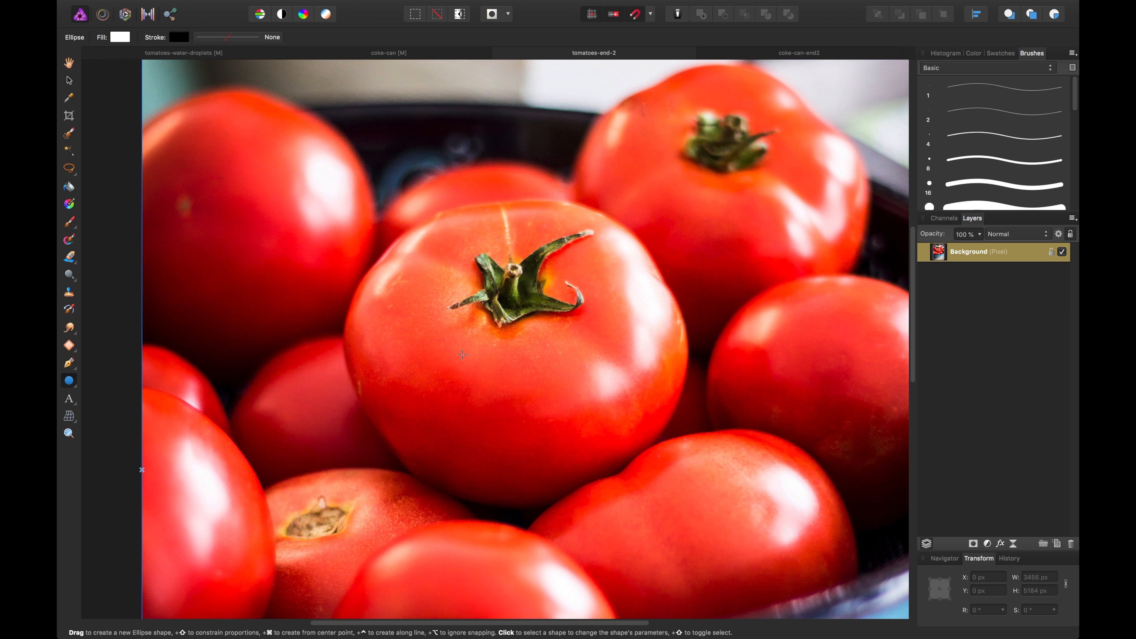
key(super+equal)
key(super+equal)
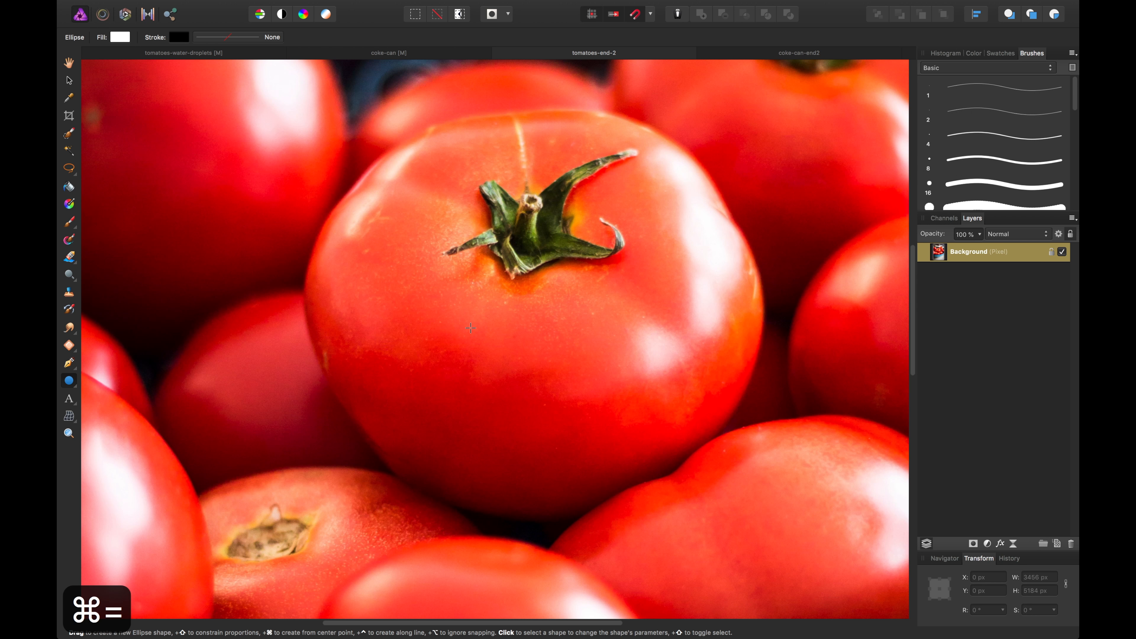
drag(470, 332, 503, 368)
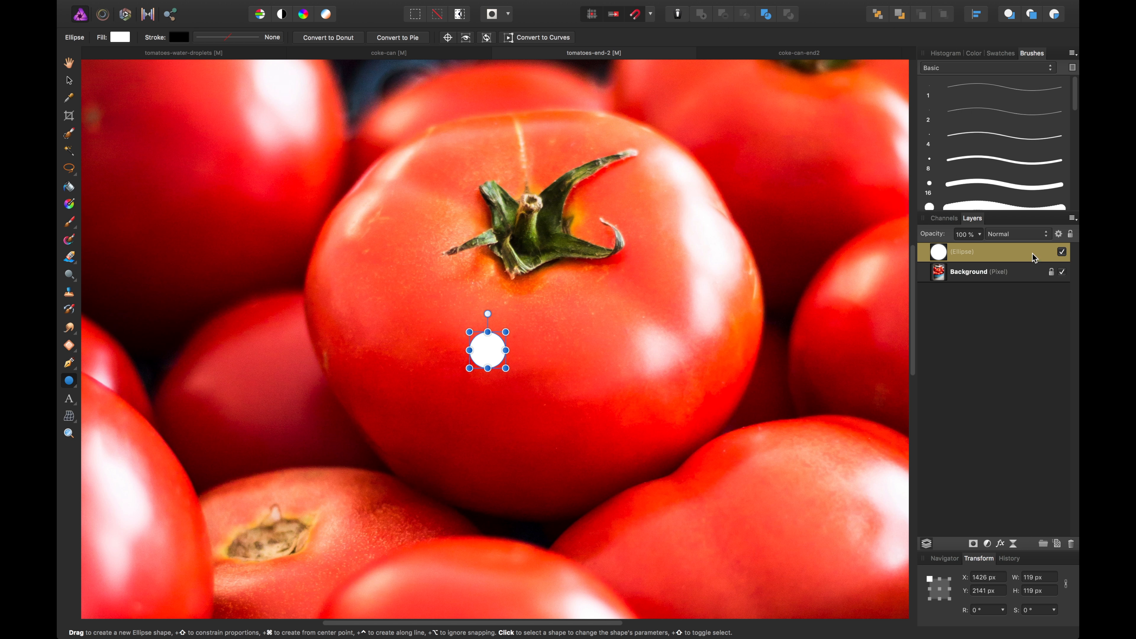
Step: Set the opacity of the ellipse layer to 20%
click(960, 233)
text(20)
key(Return)
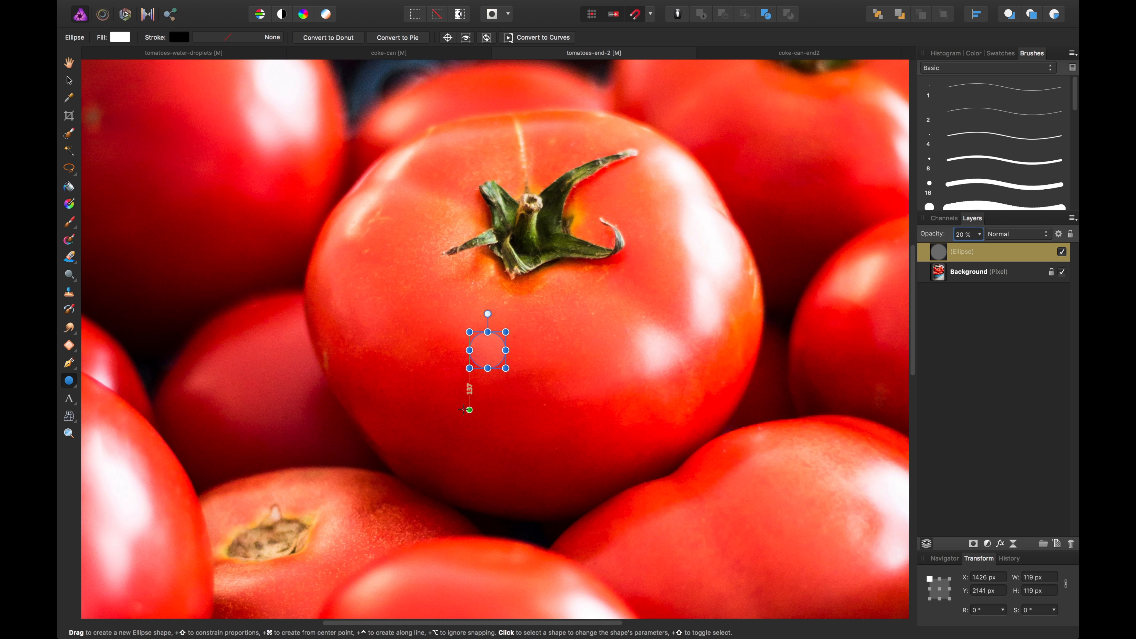
Step: Fill the circle with a vertical linear gradient running from white at its lower end to black at its upper end
click(67, 204)
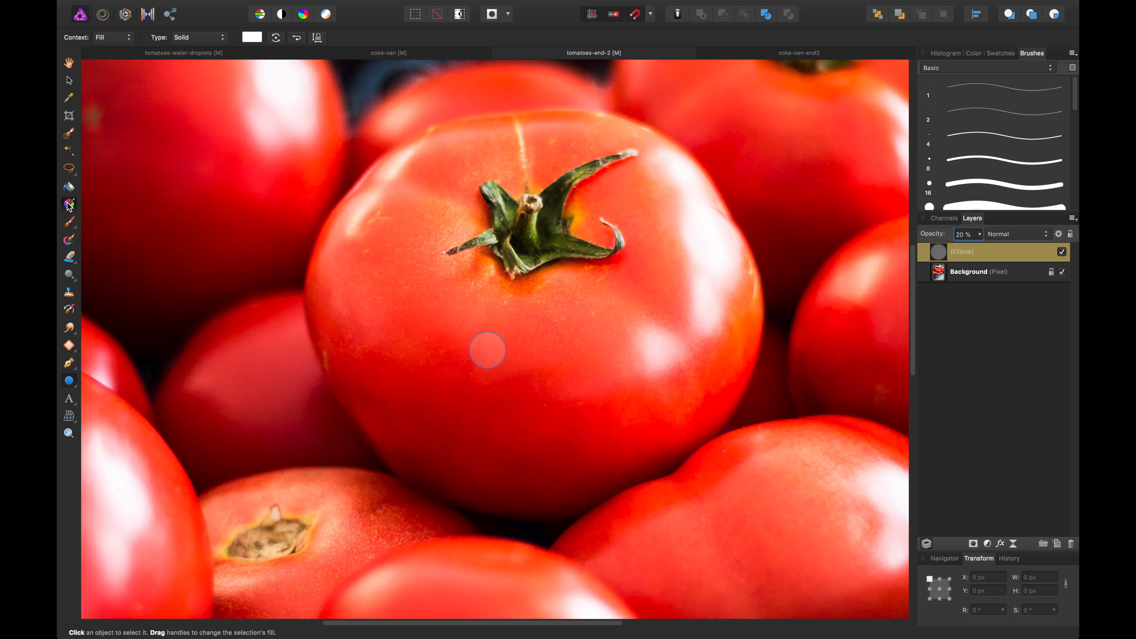
drag(491, 380, 491, 318)
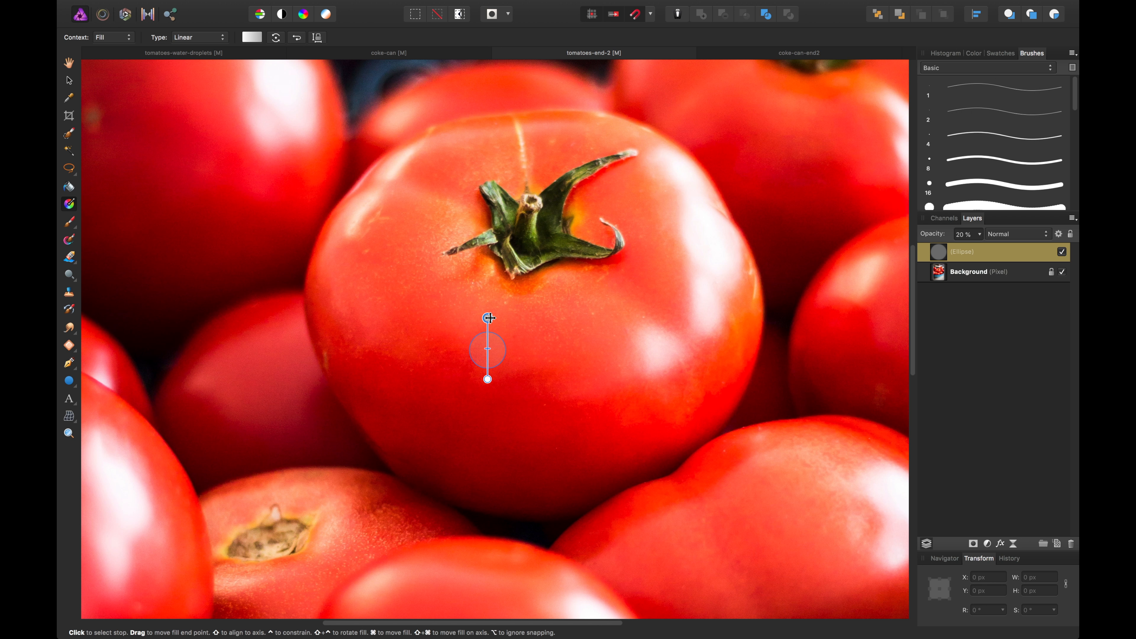
click(252, 37)
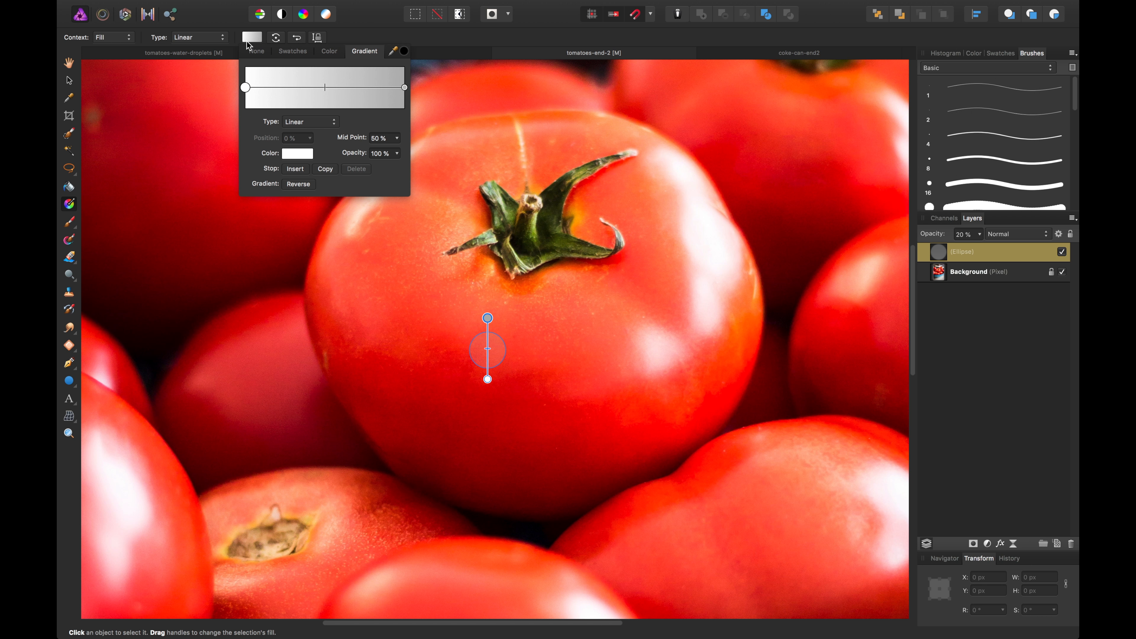
click(405, 87)
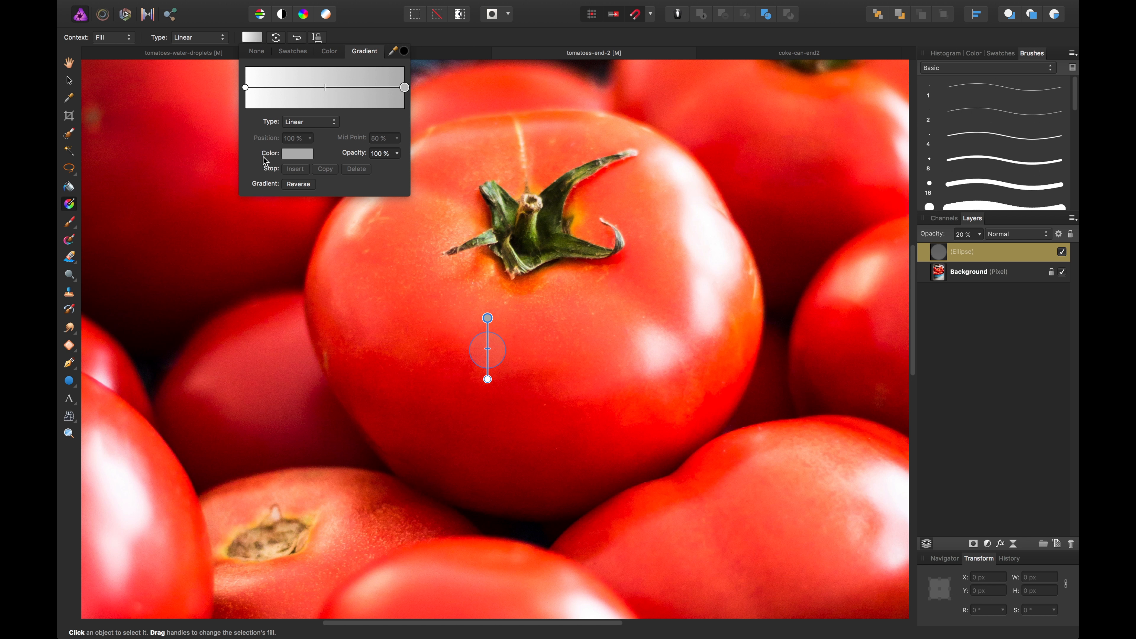
click(288, 152)
drag(337, 262, 310, 179)
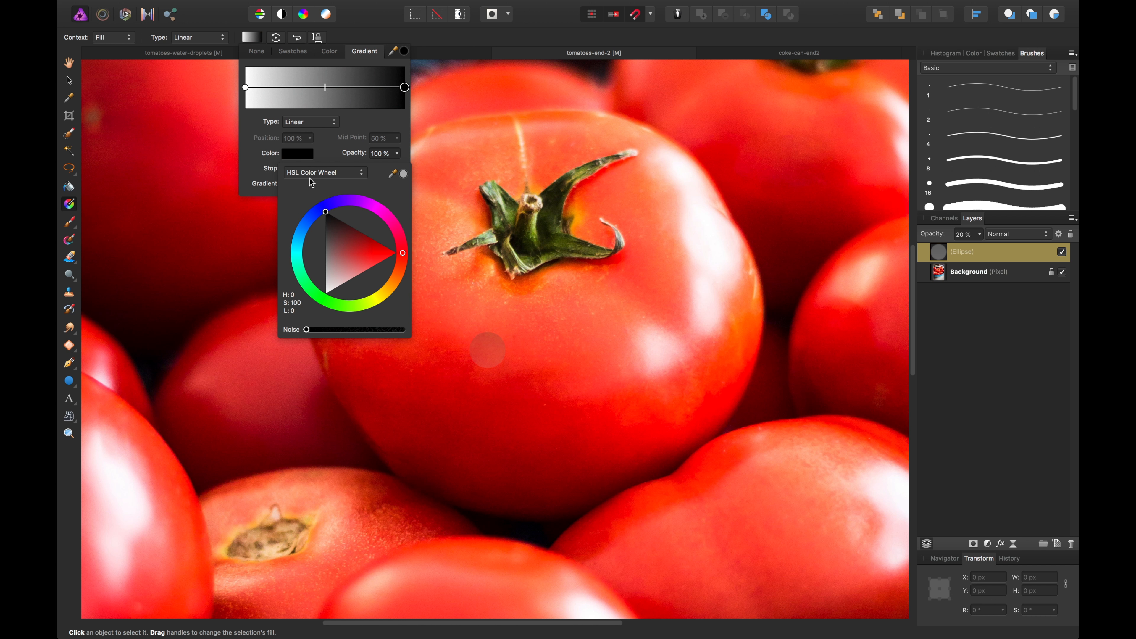
click(246, 87)
click(299, 155)
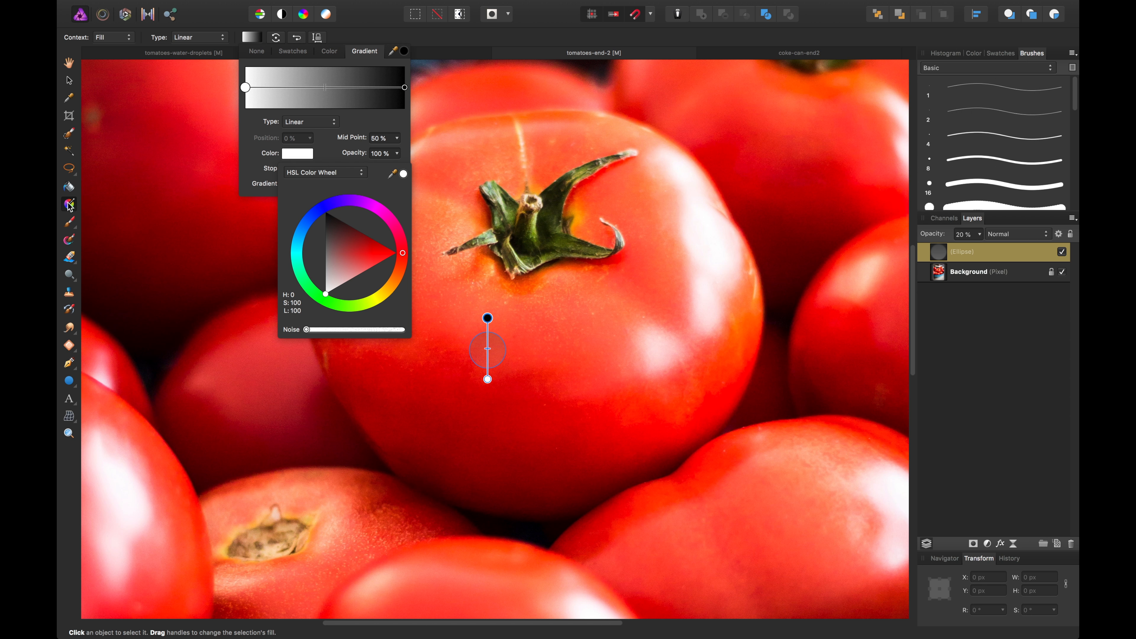
click(69, 221)
click(96, 224)
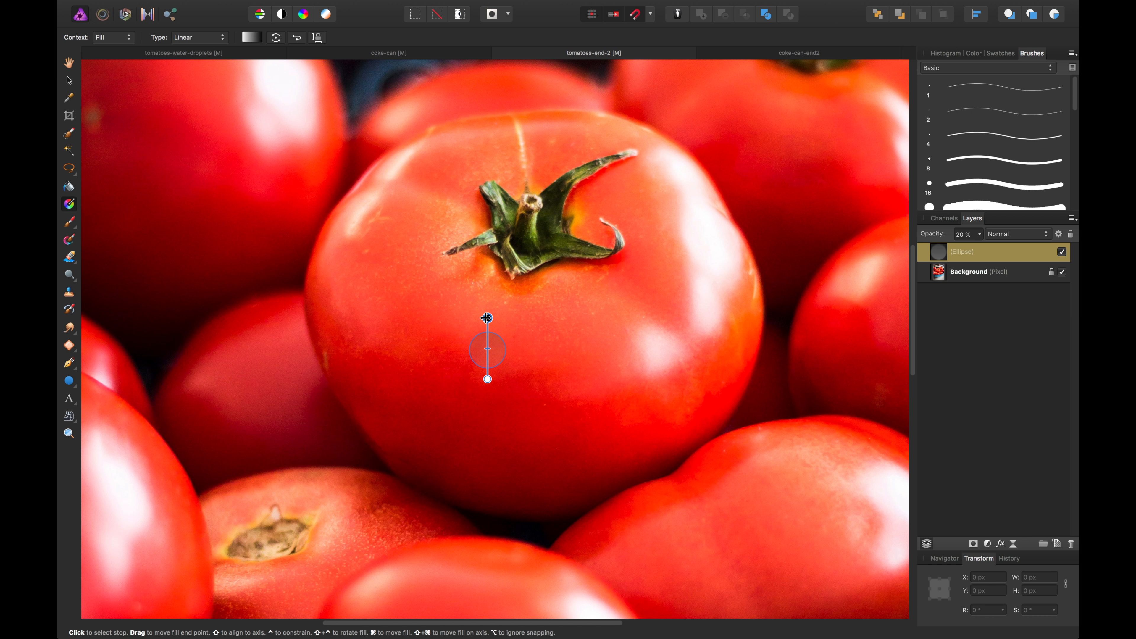
Step: Shorten the ellipse's vertical gradient so it spans only the circle, from its upper edge to its lower edge
drag(487, 318, 488, 332)
drag(487, 378, 488, 369)
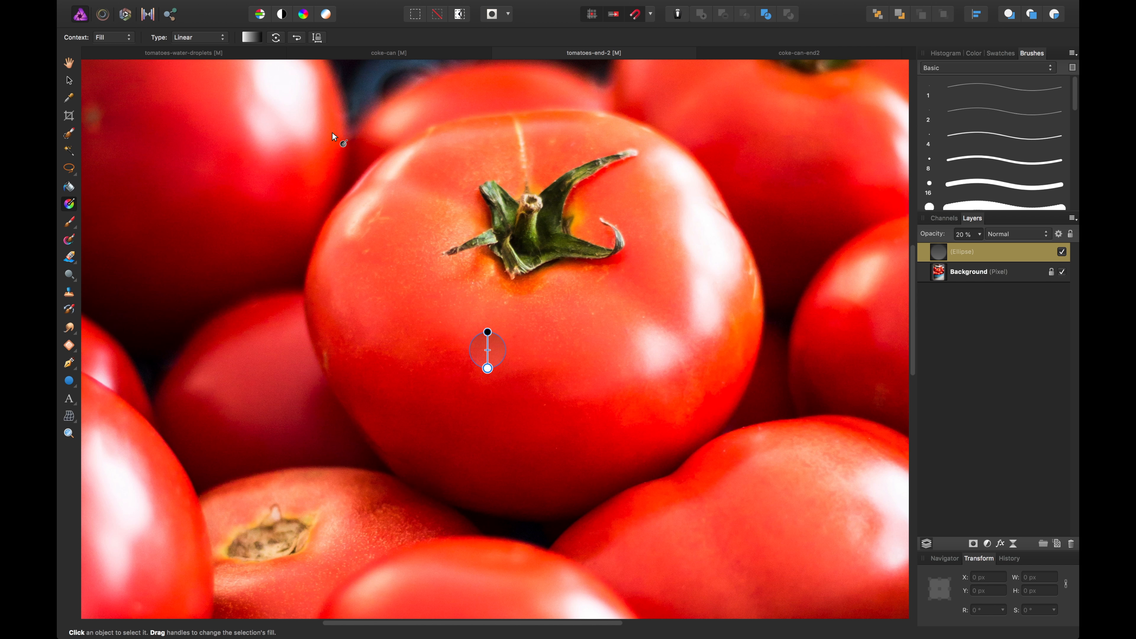
Step: Examine the finished water drops on the central tomato in the tomatoes-water-droplets document, both close up and in the whole photo
click(369, 51)
click(203, 54)
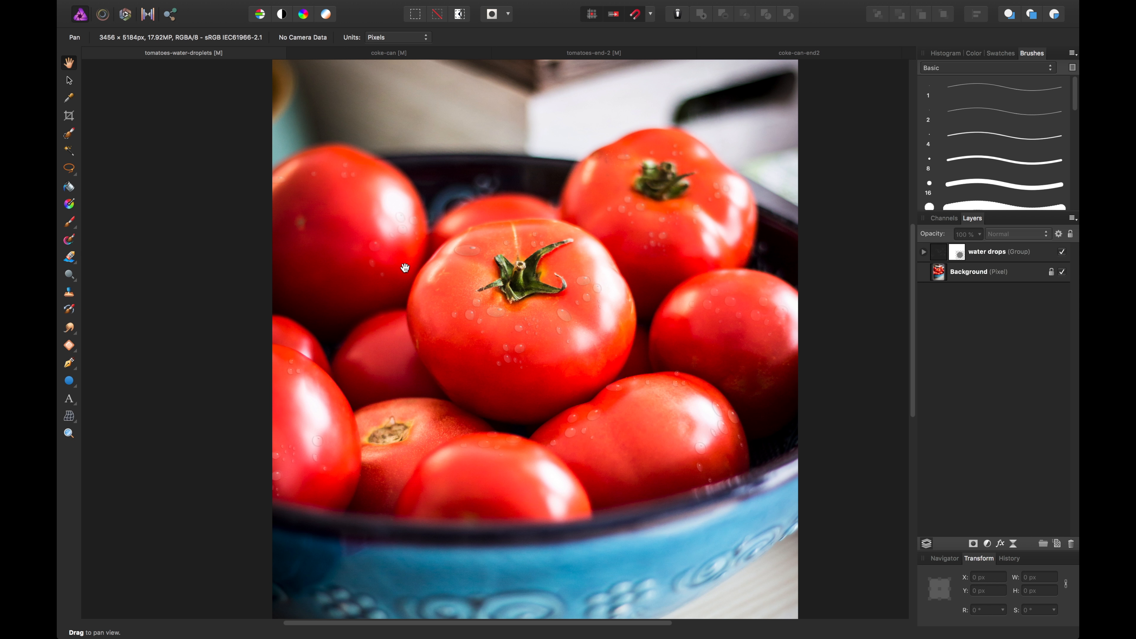
key(super+equal)
key(super+equal)
key(super+equal)
key(super+equal)
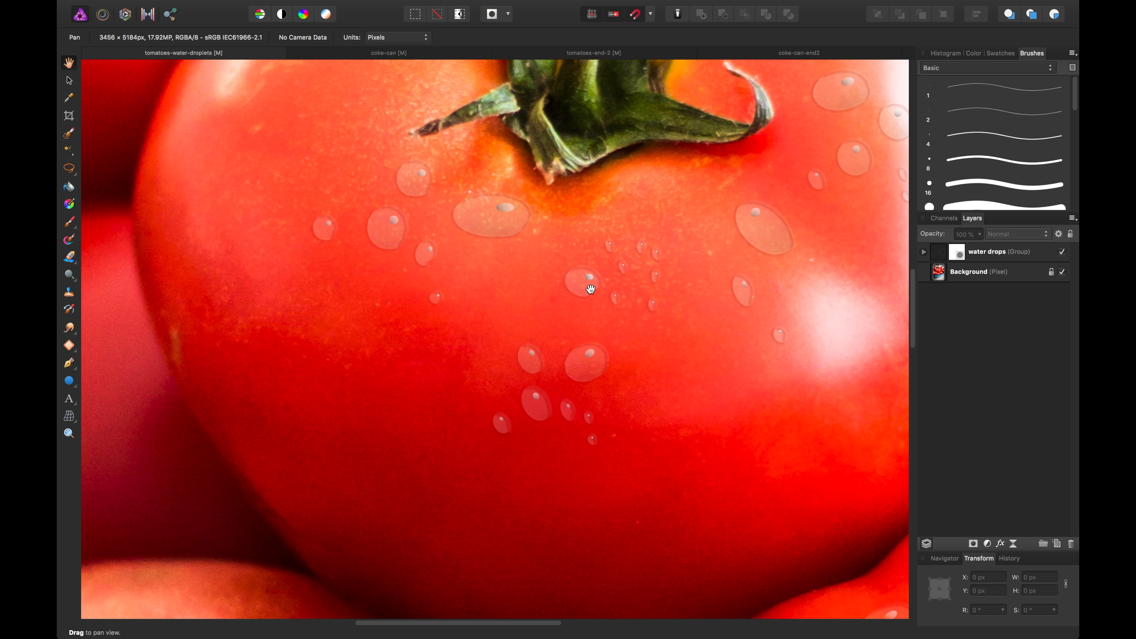
key(super+minus)
key(super+minus)
key(super+minus)
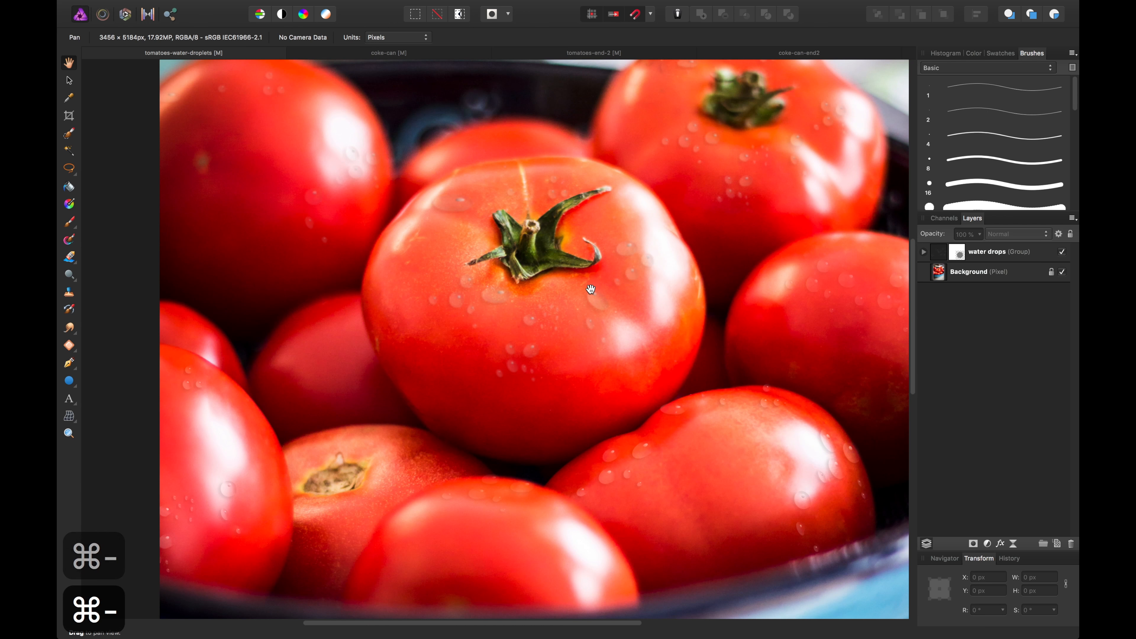
key(super+minus)
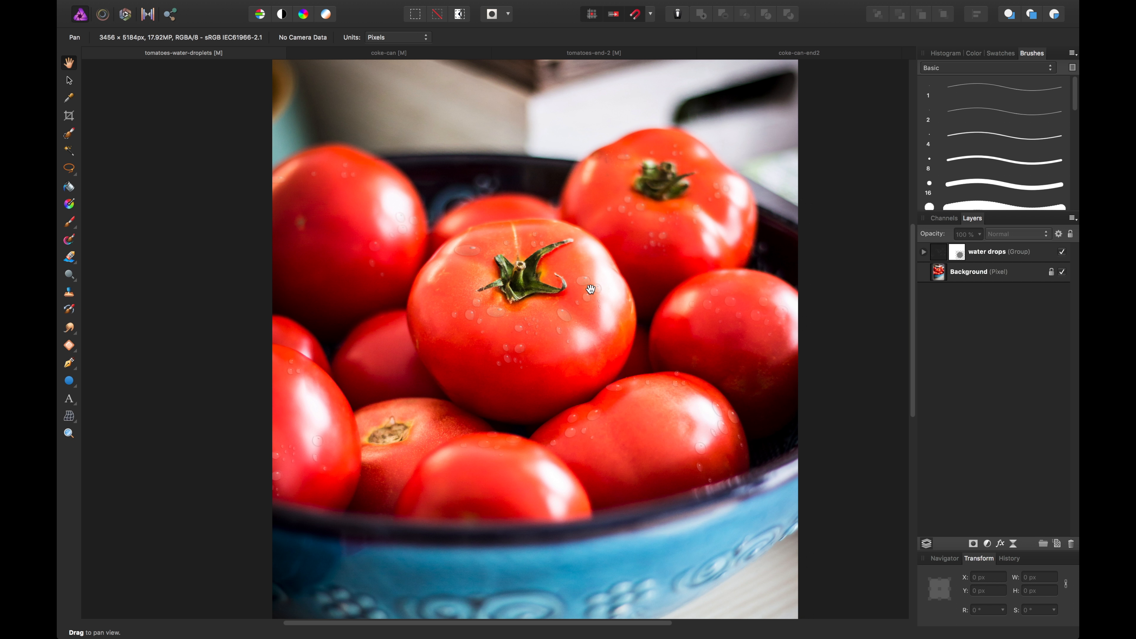
key(super+equal)
key(super+equal)
key(super+equal)
key(super+equal)
key(super+equal)
key(super+equal)
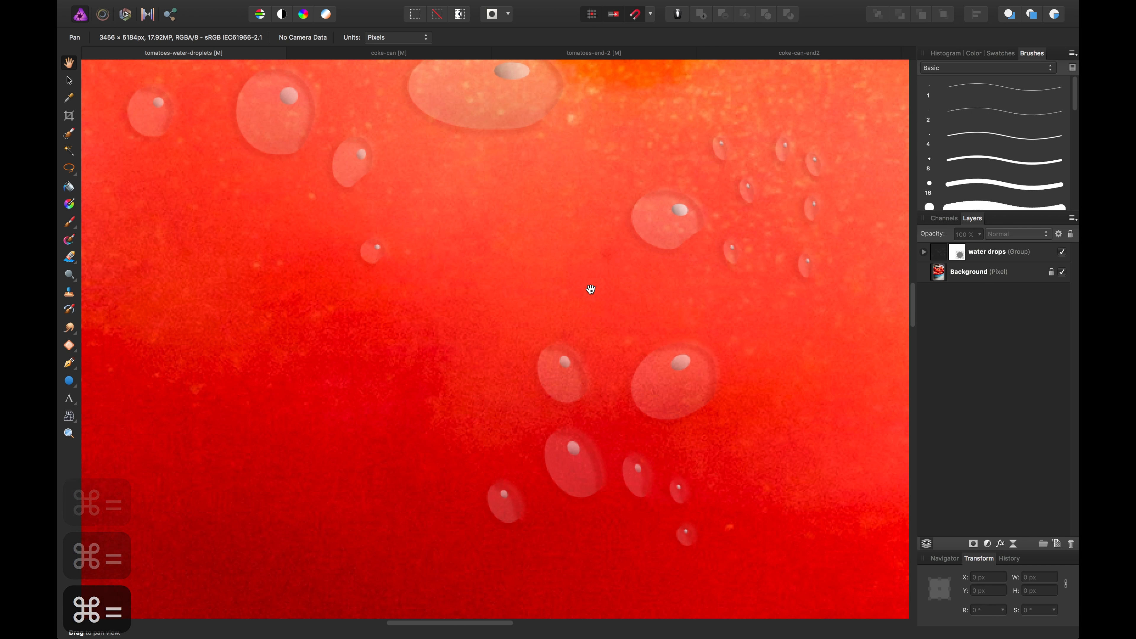
scroll(500, 218, up, 6)
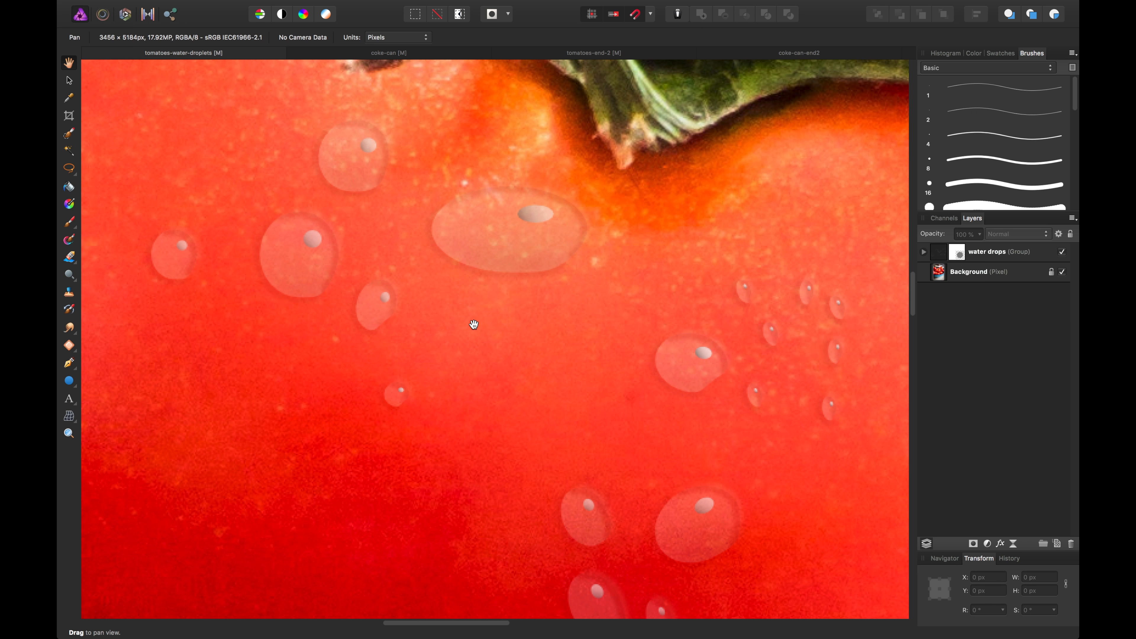
key(super+minus)
key(super+minus)
key(super+minus)
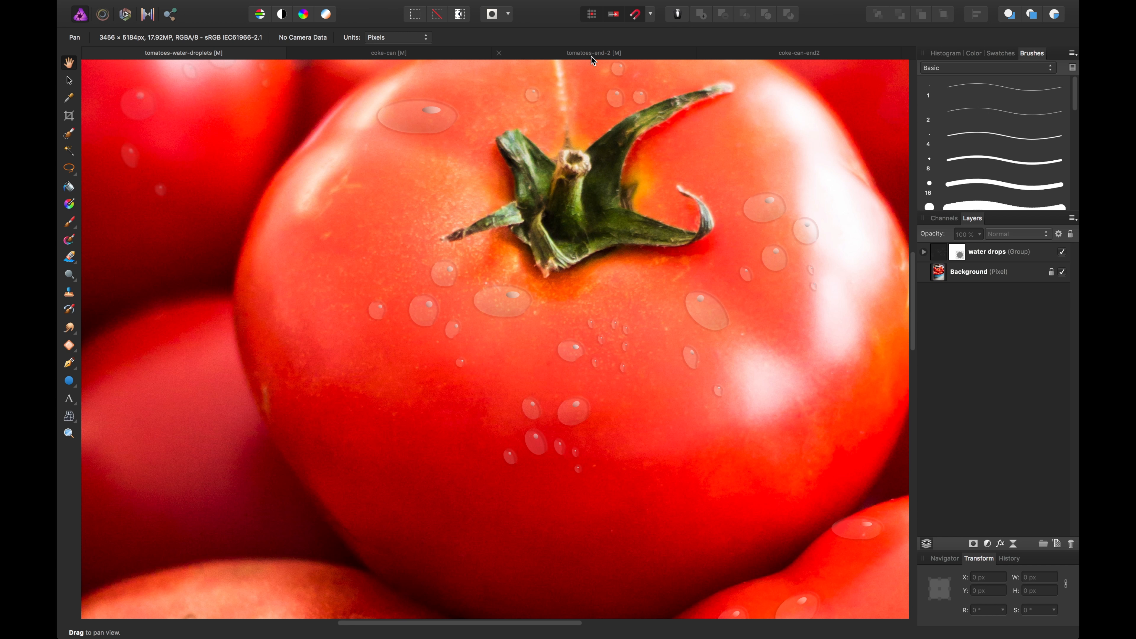
Step: In tomatoes-end-2, rotate the ellipse's gradient so black sits at the circle's lower-left edge and white at its upper-right edge
click(591, 56)
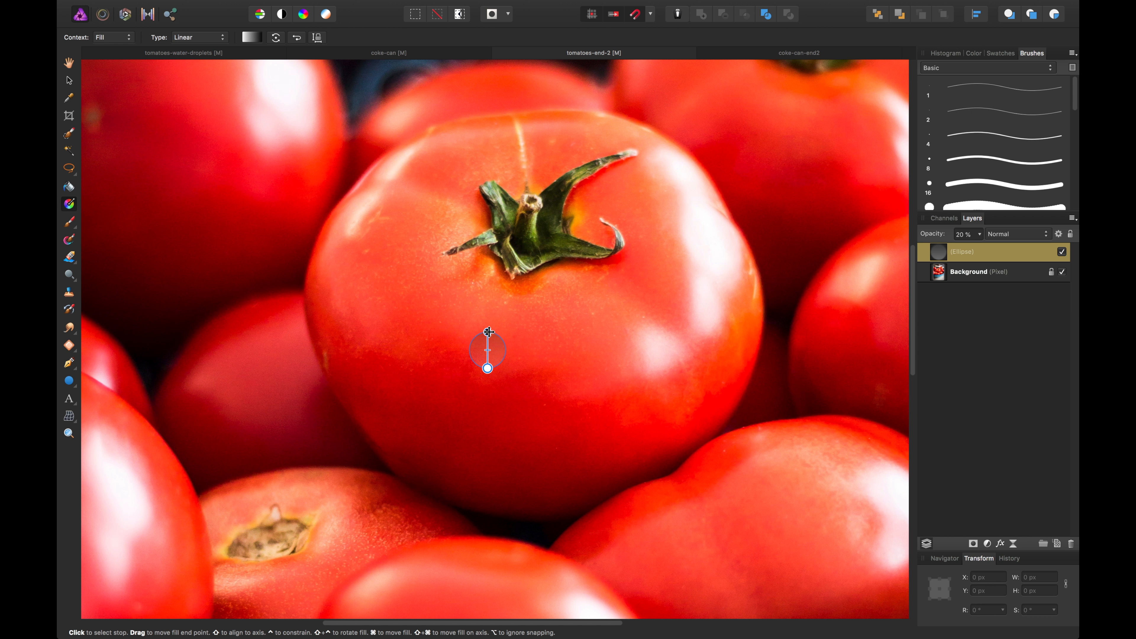
mouse_move(488, 333)
mouse_down()
mouse_move(478, 361)
mouse_move(470, 356)
mouse_move(498, 349)
mouse_move(497, 336)
mouse_up()
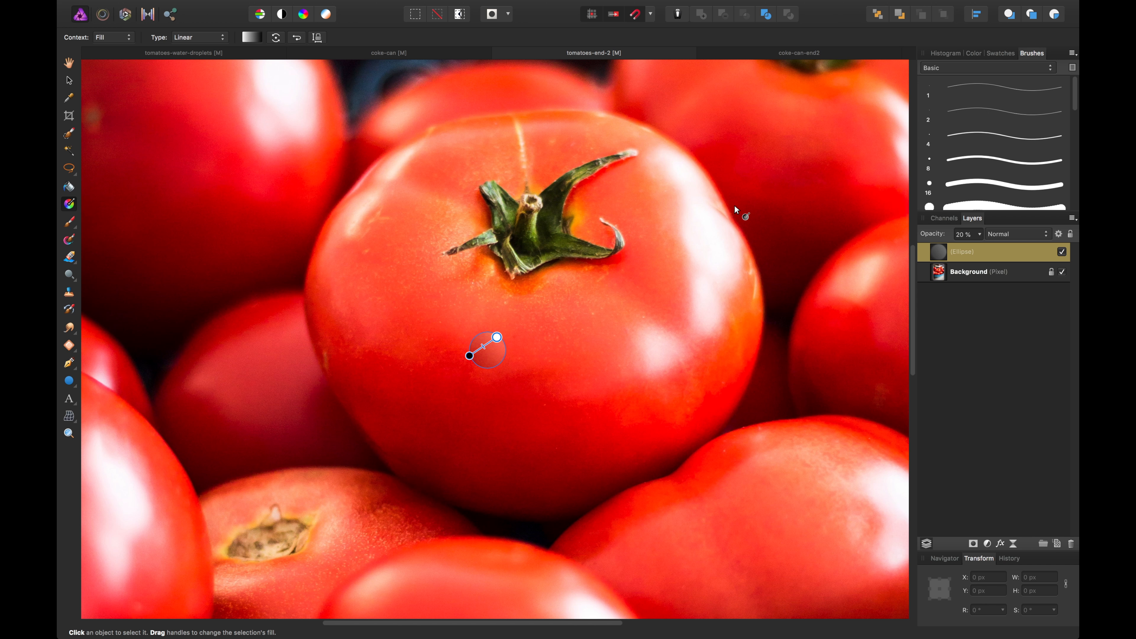
key(super+minus)
key(super+minus)
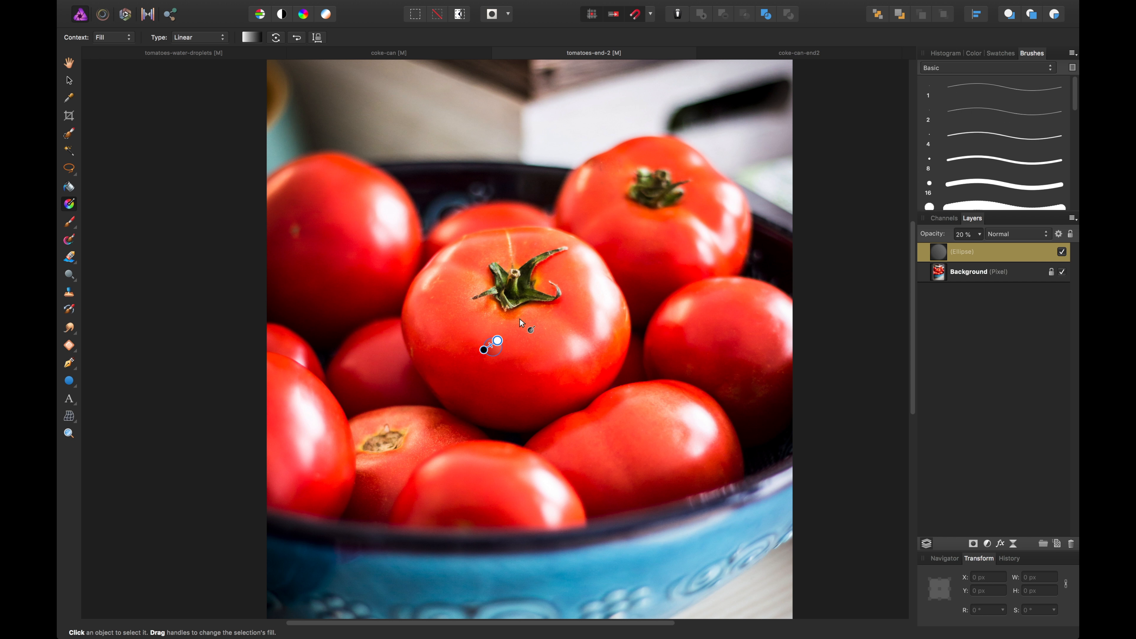
key(super+equal)
key(super+equal)
key(super+equal)
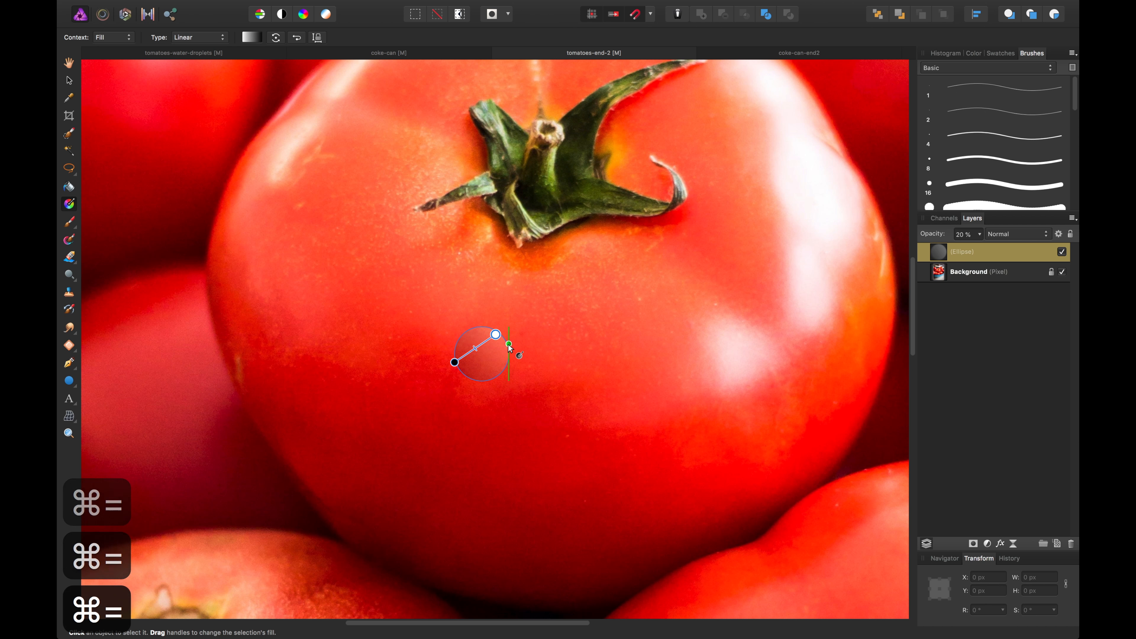
drag(495, 333, 503, 348)
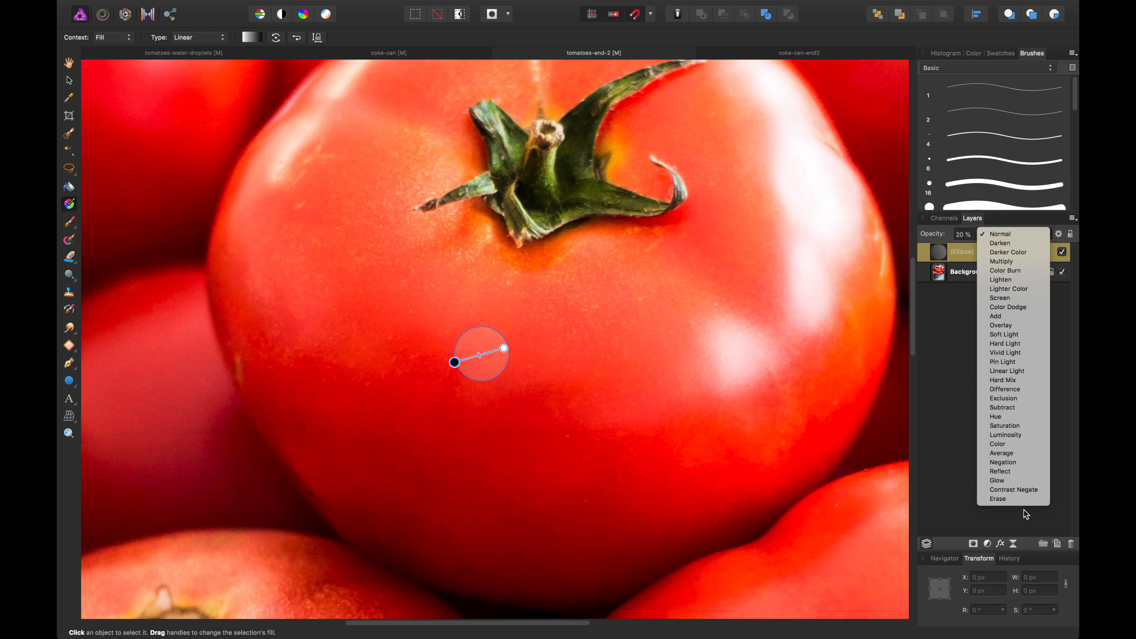
Step: Set the ellipse layer's blend mode to Luminosity and enable its Bevel / Emboss layer effect
click(1016, 435)
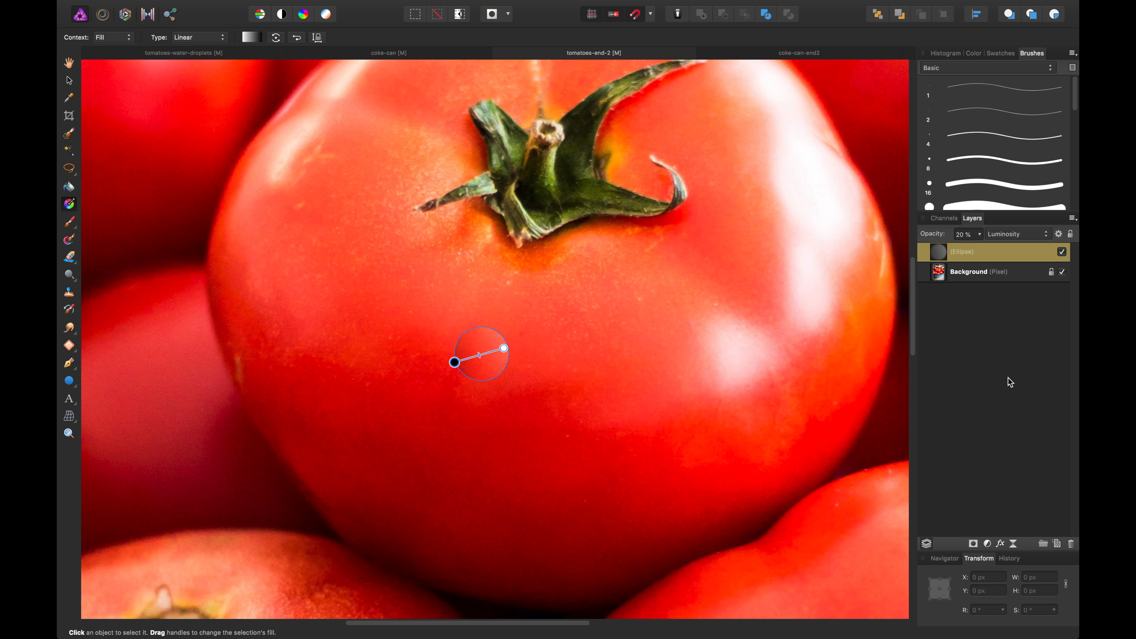
click(1001, 543)
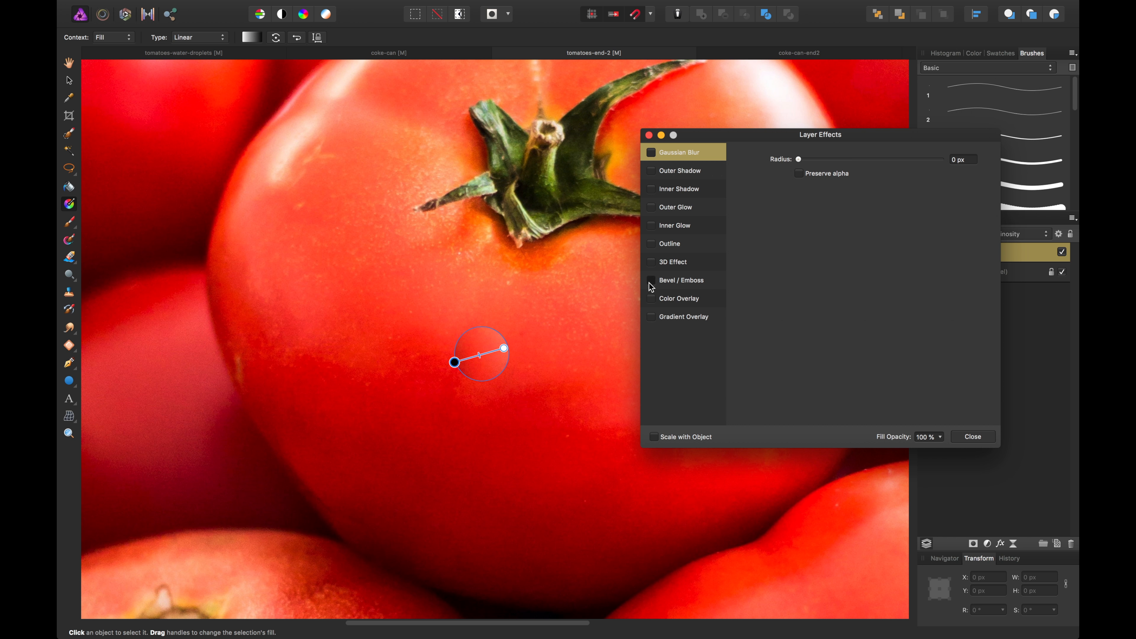
click(680, 284)
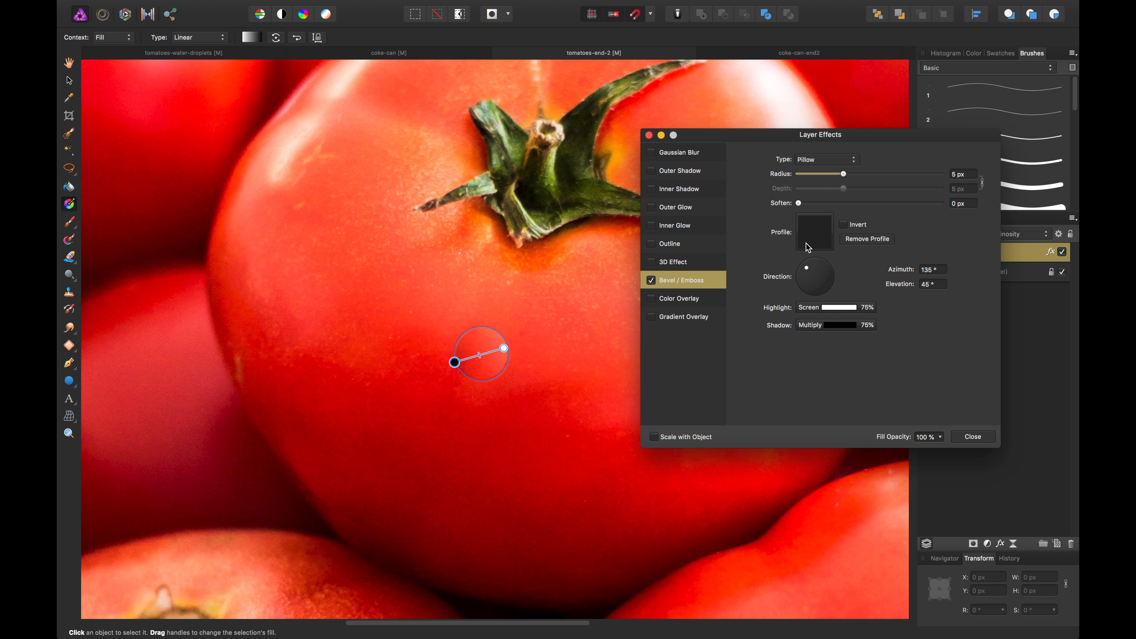
Step: Set the bevel to type Emboss with a 13.5 px radius, 23.8° azimuth and 0° elevation
click(841, 162)
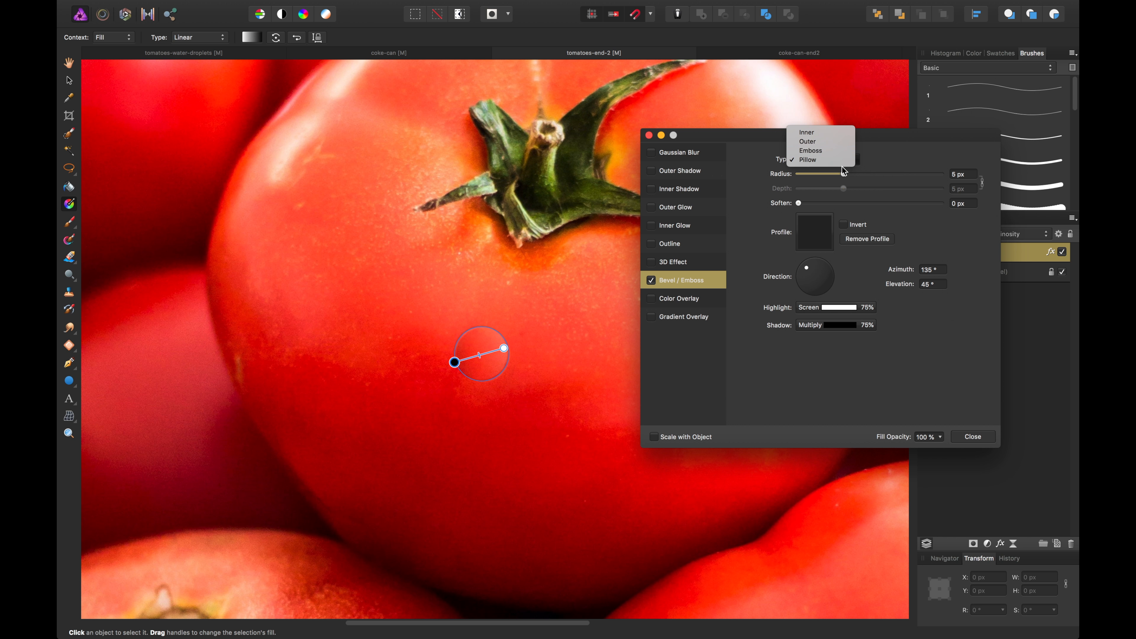
click(841, 151)
mouse_move(848, 173)
mouse_down()
mouse_move(893, 175)
mouse_move(864, 178)
mouse_up()
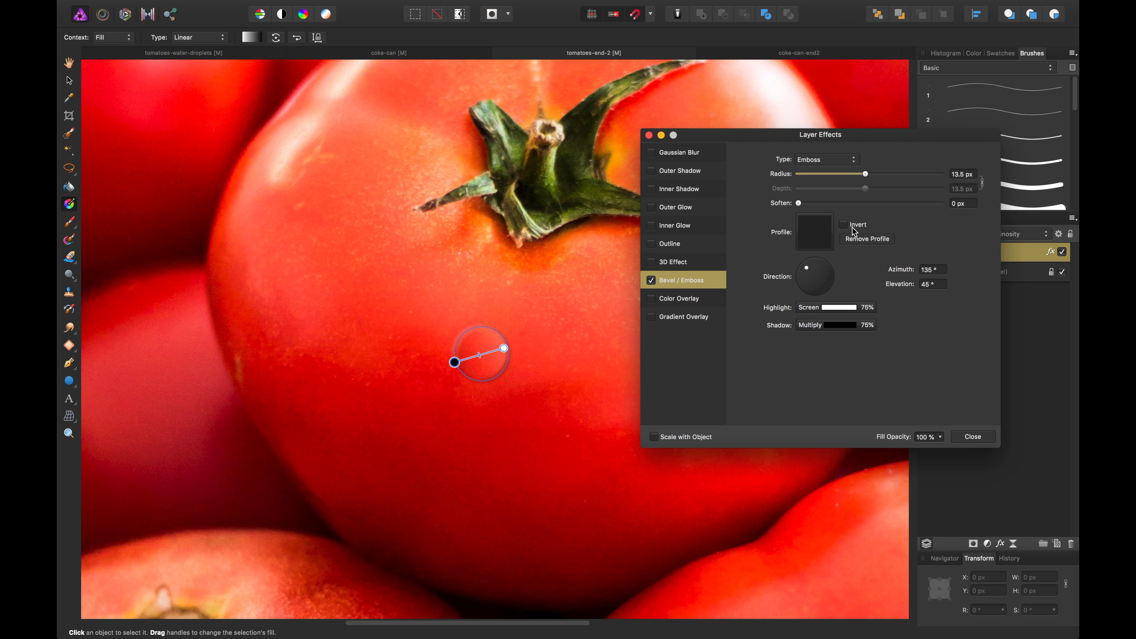
drag(818, 267, 846, 268)
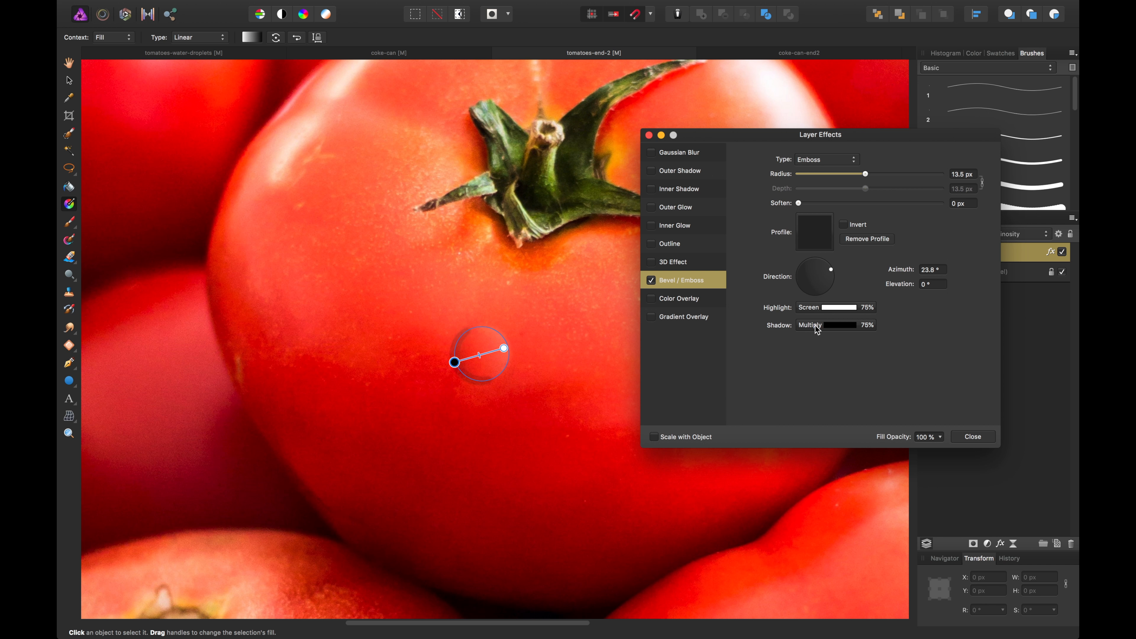
Step: Sample the tomato's red for the bevel's shadow colour and darken it to a deep red (H 0, S 100, L 18)
click(836, 328)
click(859, 367)
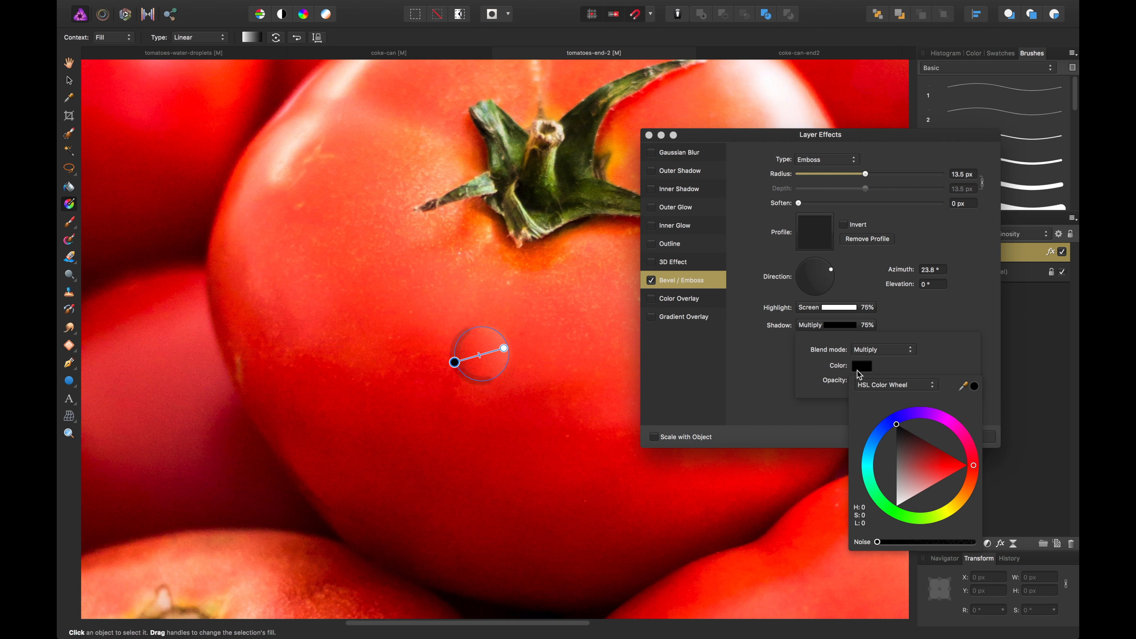
drag(962, 386, 542, 418)
drag(925, 446, 922, 435)
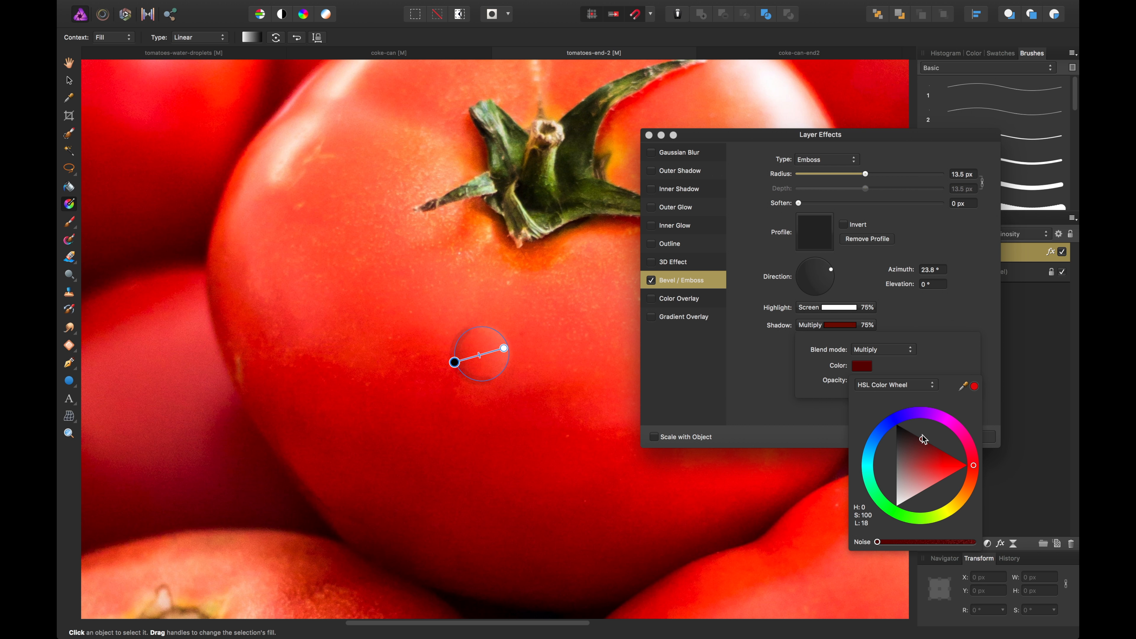
click(932, 341)
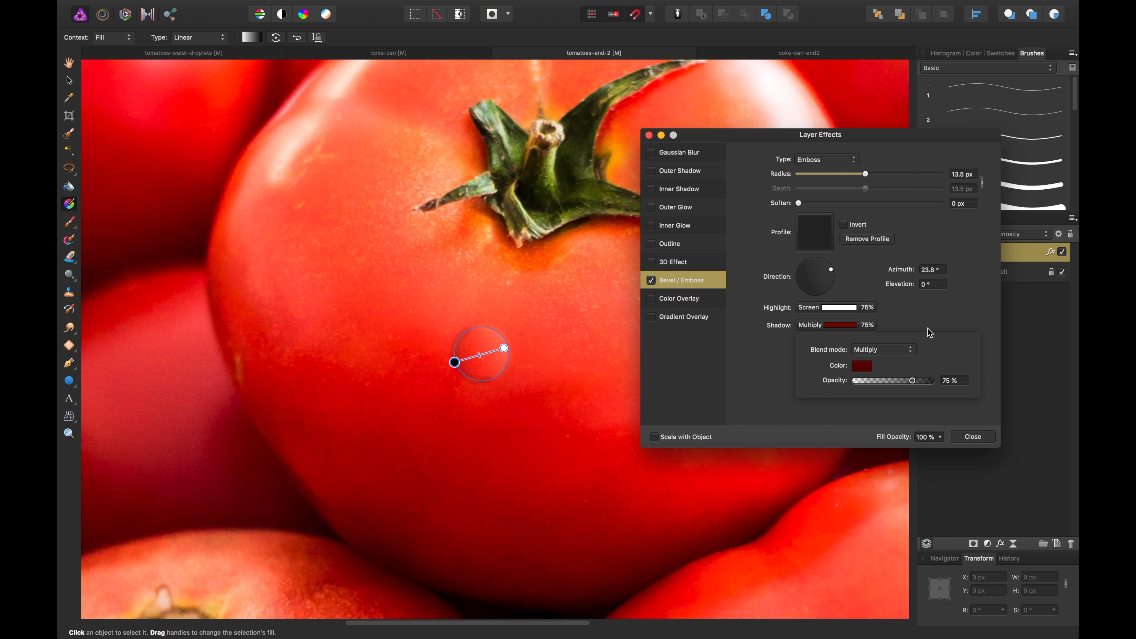
Step: Set the bevel's radius to 2.3 px and its softening to 14.8 px
click(831, 175)
drag(830, 174, 923, 212)
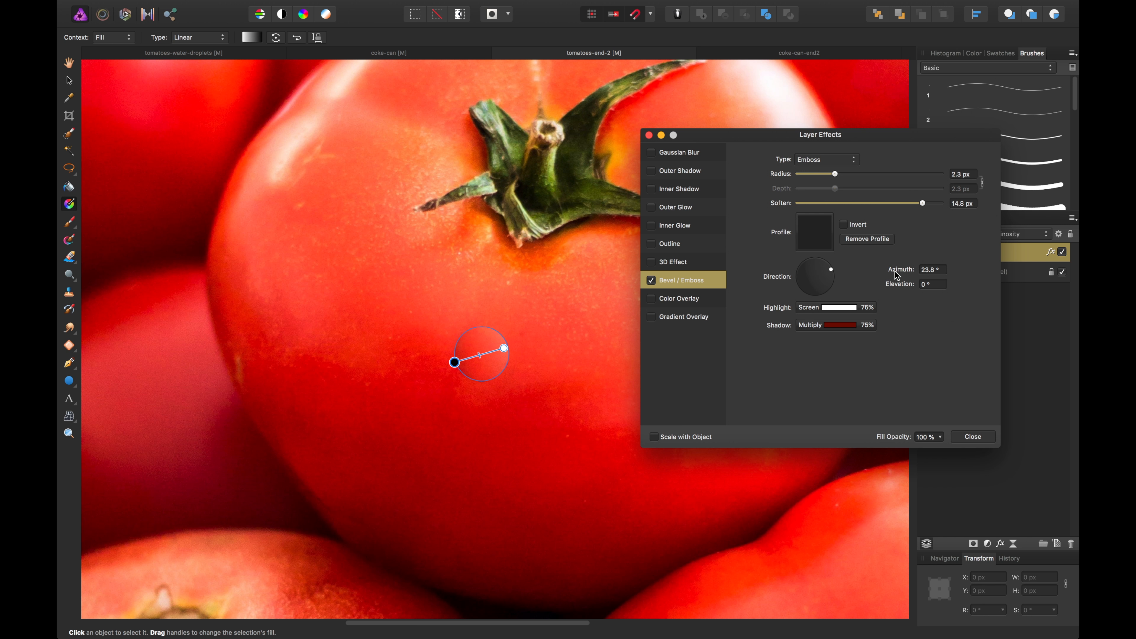
Step: Try out the Pillow and Outer bevel types on the ellipse and fine-tune the bevel's softening
click(823, 172)
click(824, 155)
click(823, 154)
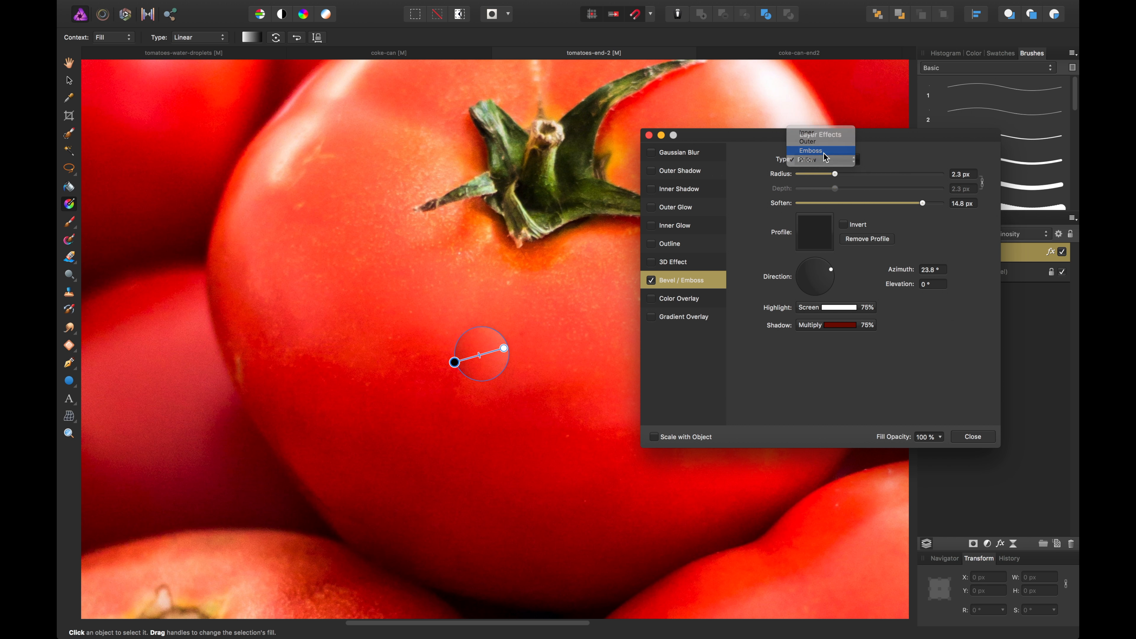
click(823, 157)
click(820, 152)
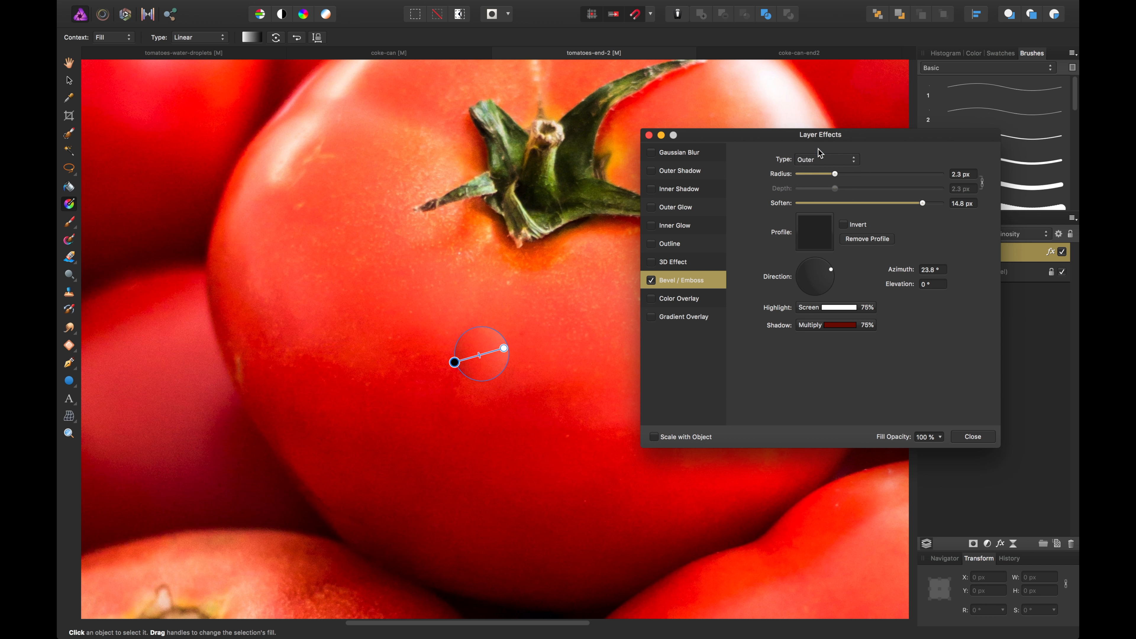
click(817, 165)
click(818, 169)
click(908, 203)
mouse_move(899, 201)
mouse_down()
mouse_move(864, 216)
mouse_move(905, 210)
mouse_up()
Step: Add an Inner Glow effect to the ellipse with a radius of 28.2 px
click(694, 229)
drag(828, 189, 889, 197)
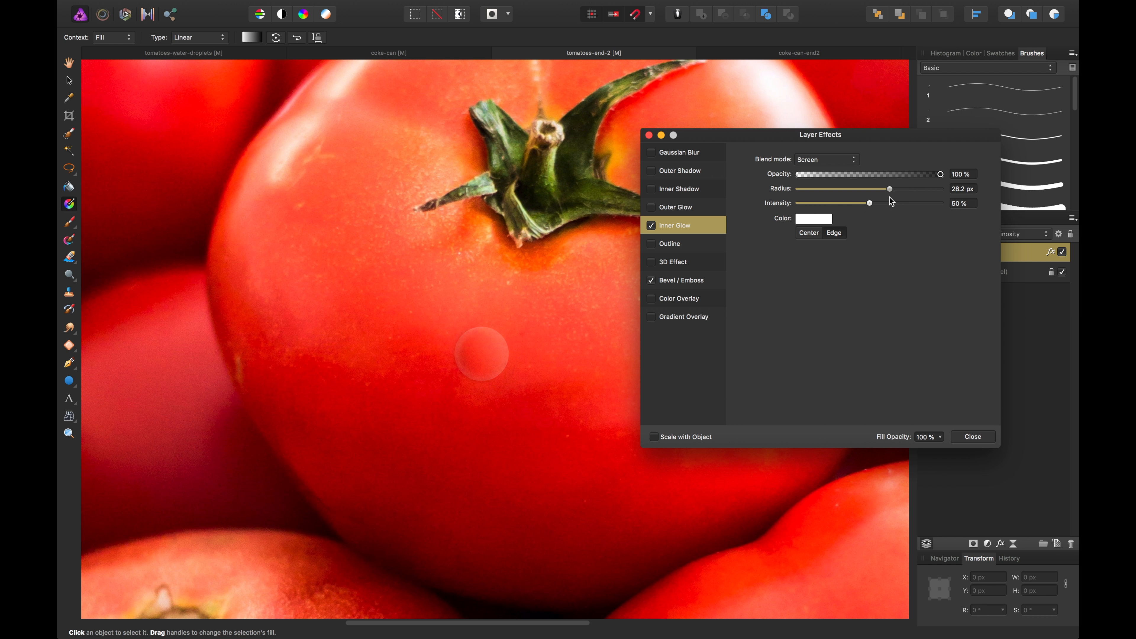
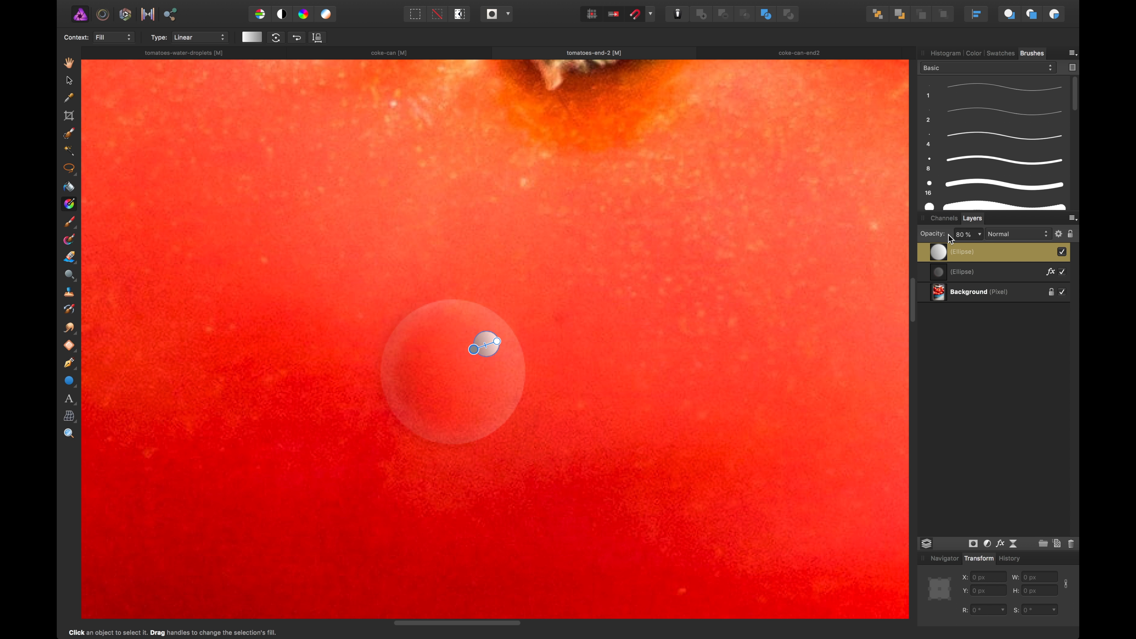
Step: Set the grey end stop of the small highlight ellipse's gradient to 35% opacity and deselect the ellipse
click(260, 39)
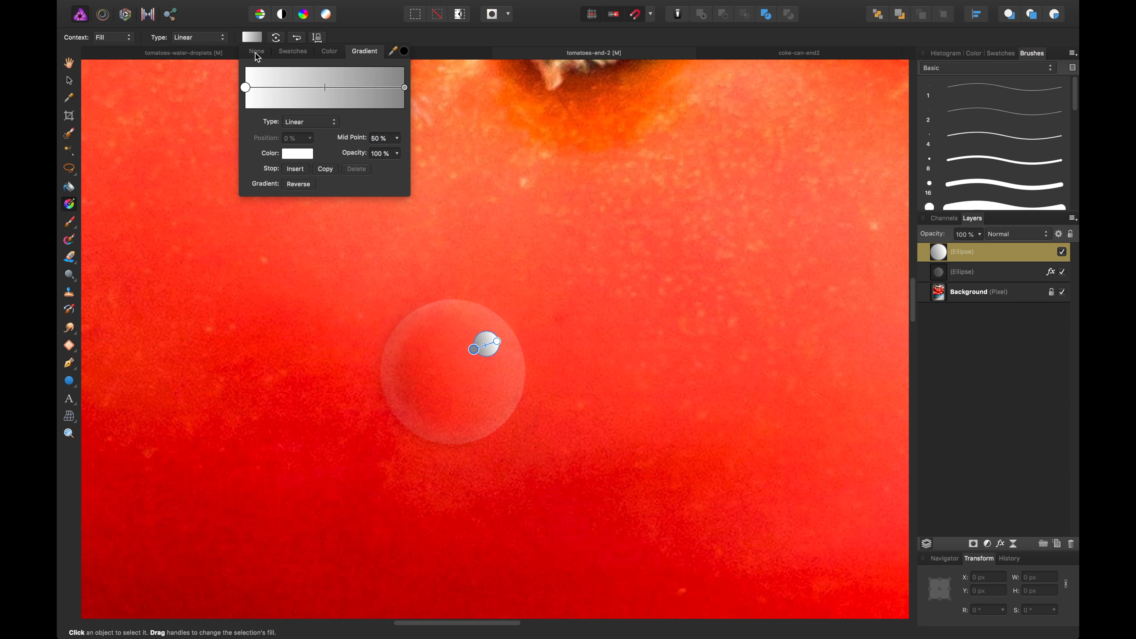
click(405, 88)
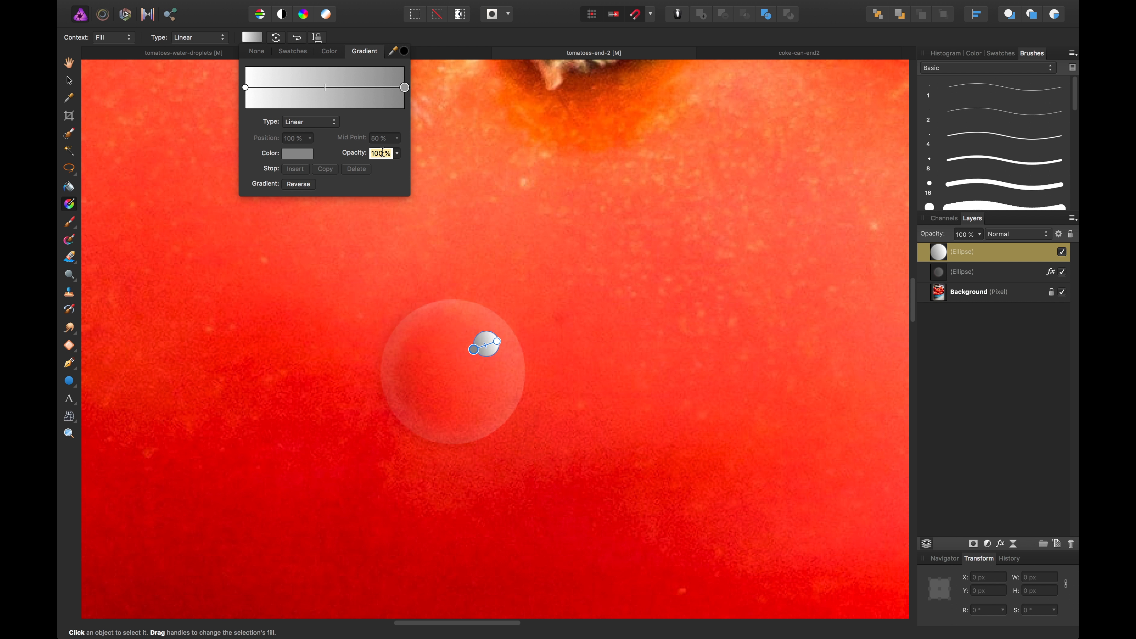
text(35)
key(Return)
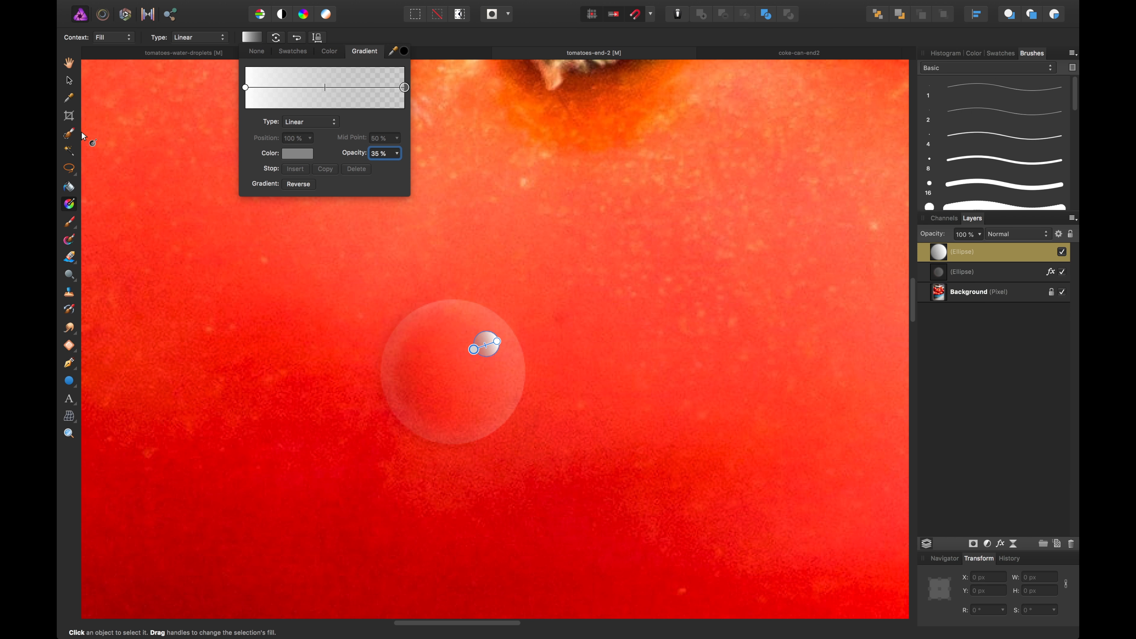
click(69, 76)
click(404, 287)
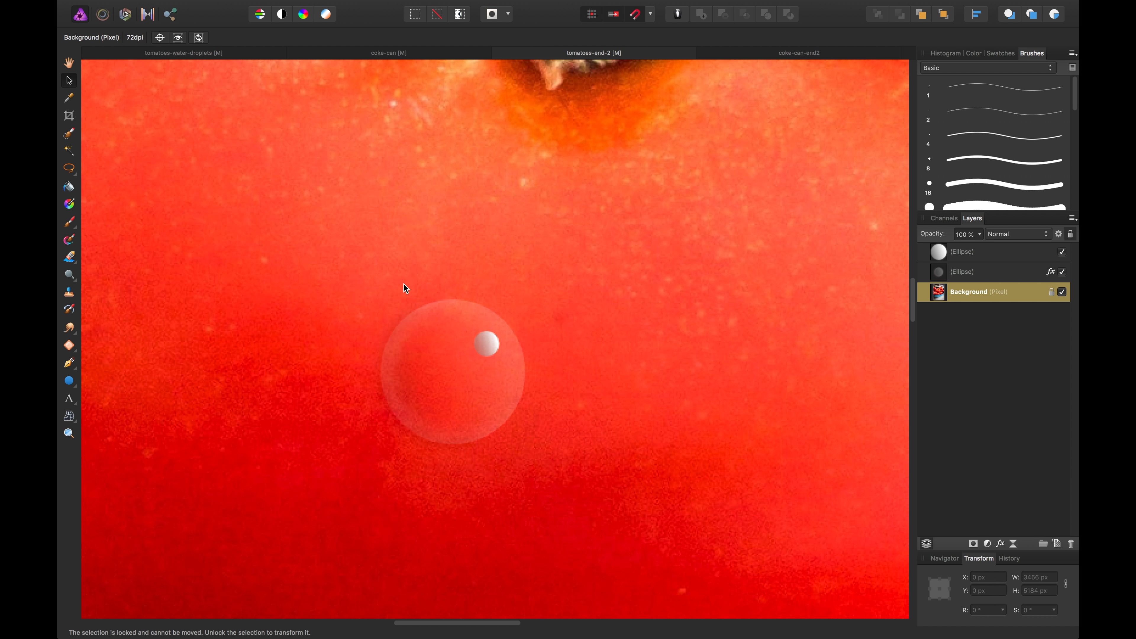
Step: Check how the droplet with its highlight looks in the whole photo and close up
key(super+minus)
key(super+minus)
key(super+minus)
key(super+minus)
key(super+minus)
key(super+minus)
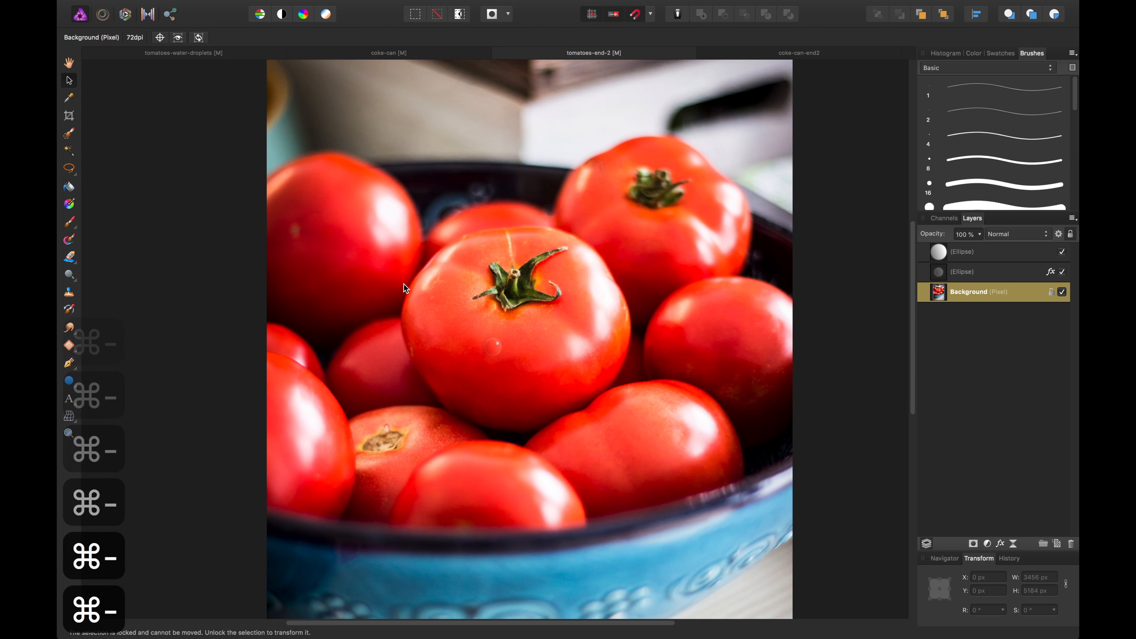
key(super+equal)
key(super+equal)
key(super+equal)
key(super+equal)
key(super+equal)
key(super+equal)
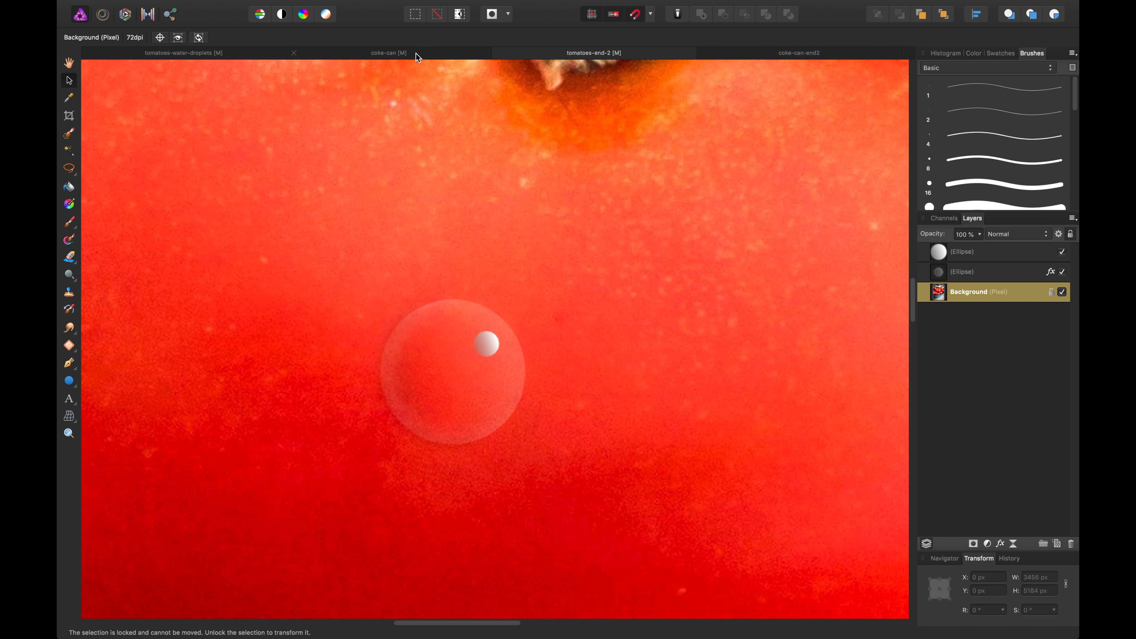
Step: Examine the highlights of the finished drops below the central tomato's stem in the tomatoes-water-droplets document
click(388, 53)
click(219, 54)
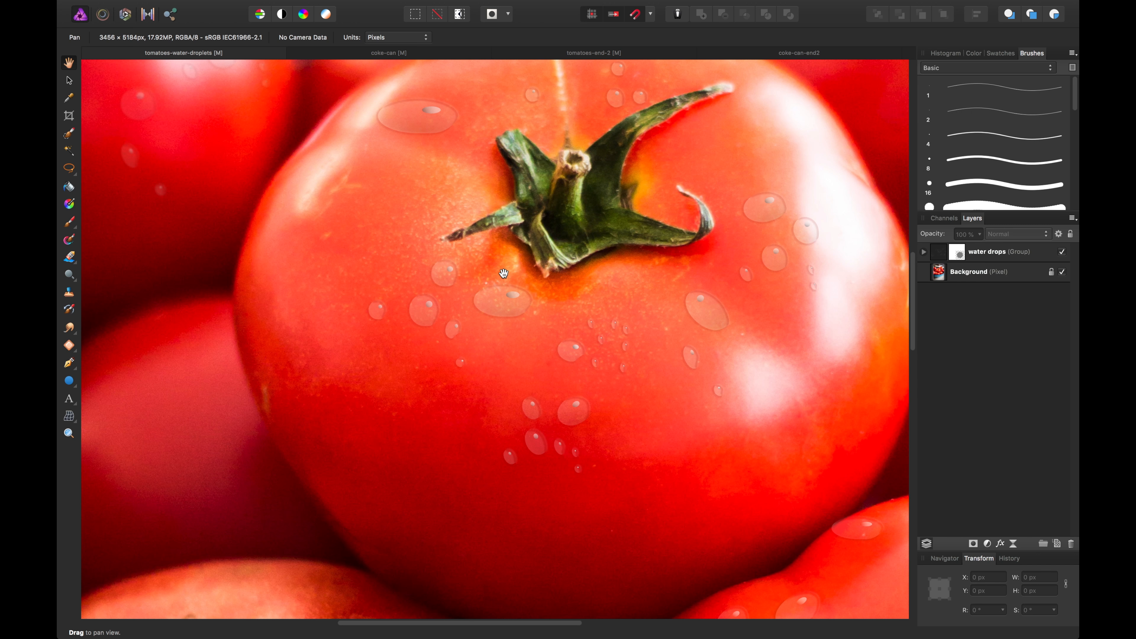
key(super+equal)
key(super+equal)
key(super+equal)
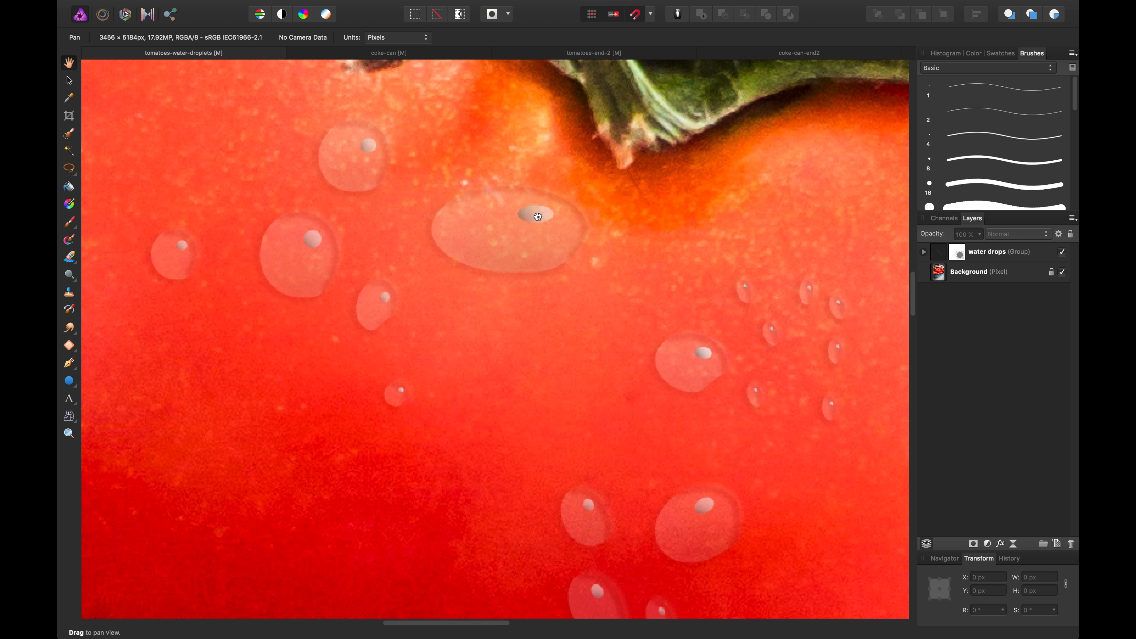
Step: In the tomatoes-end-2 document, set the large droplet ellipse's Bevel / Emboss azimuth to -146.3° and its radius to 8.4 px
click(434, 56)
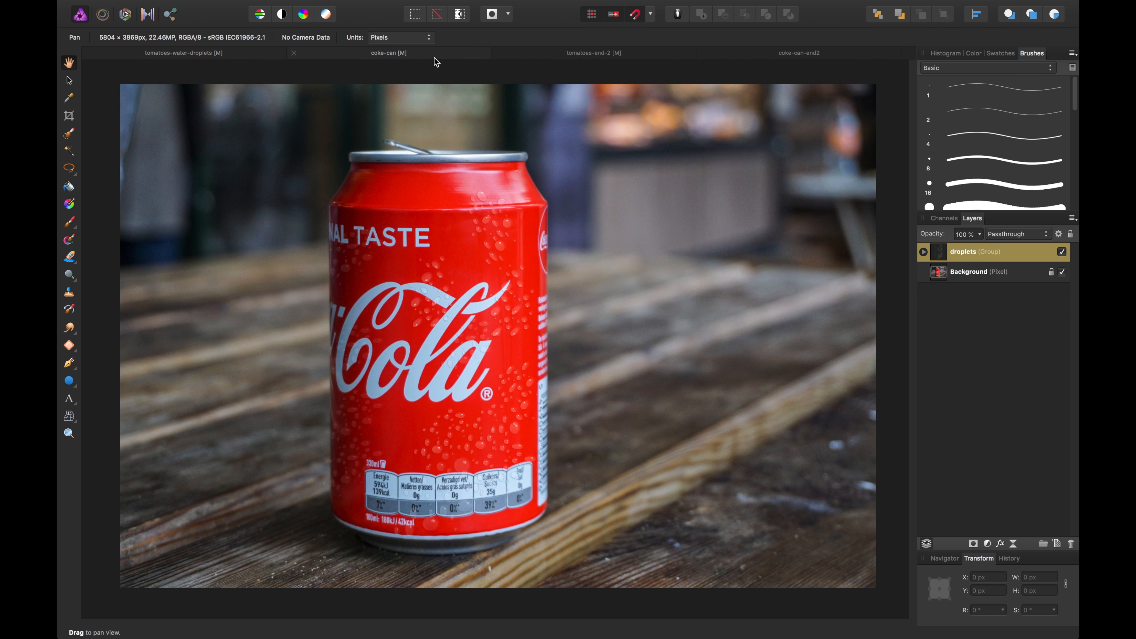
click(550, 58)
click(462, 366)
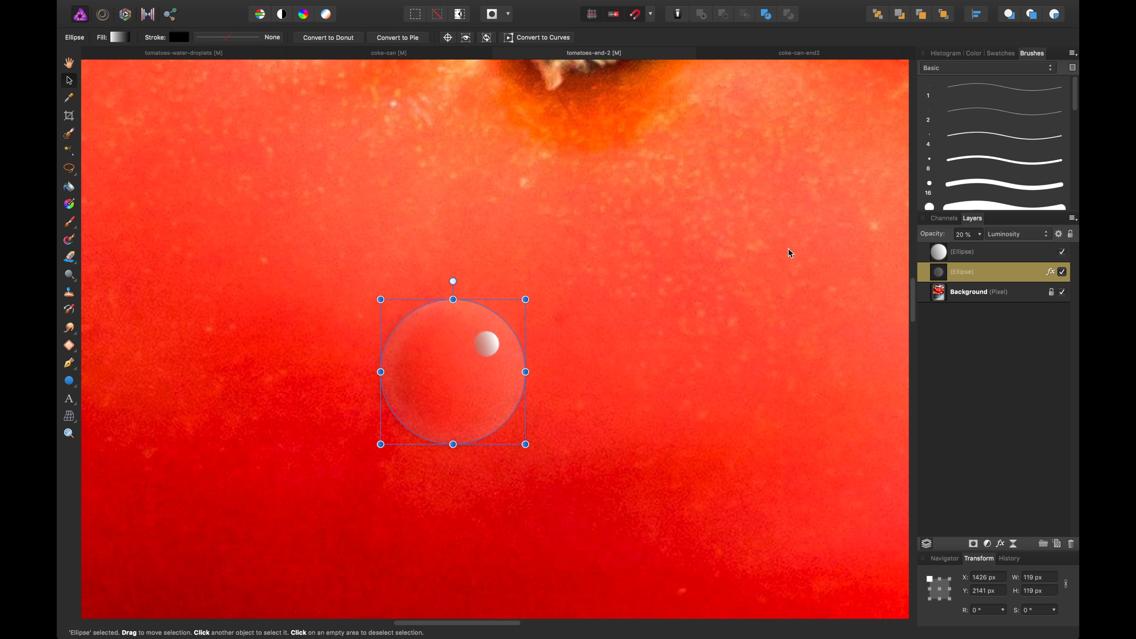
click(1050, 272)
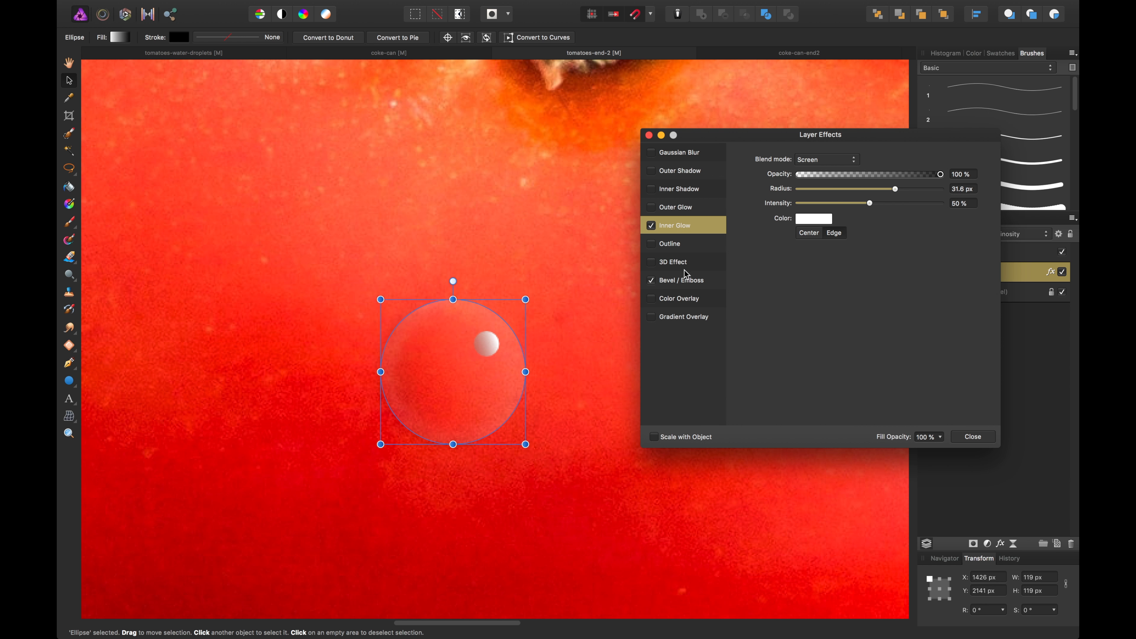
click(688, 283)
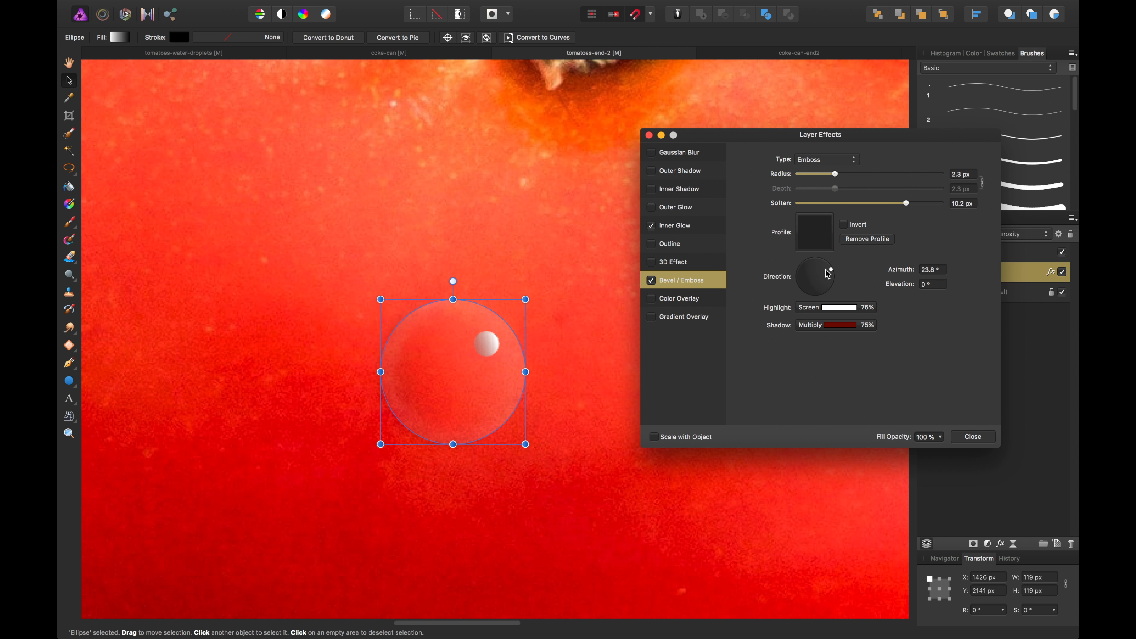
drag(827, 273, 780, 299)
drag(834, 173, 854, 179)
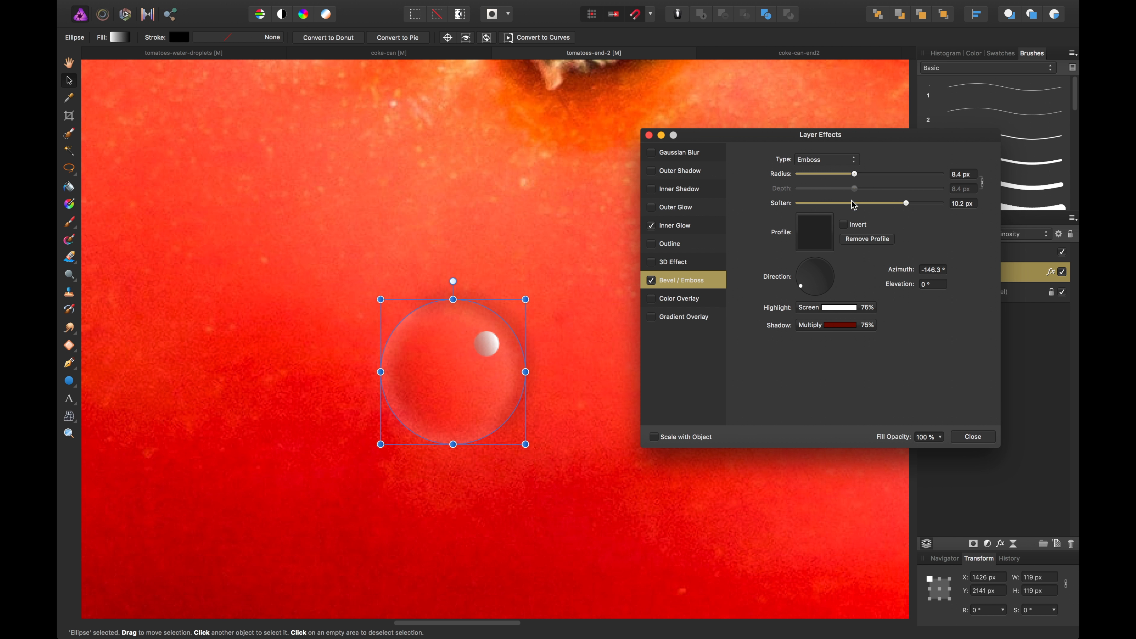
Step: Change the emboss shadow colour to black and set the Bevel / Emboss radius to 3.3 px
click(848, 325)
click(861, 366)
drag(921, 440, 879, 409)
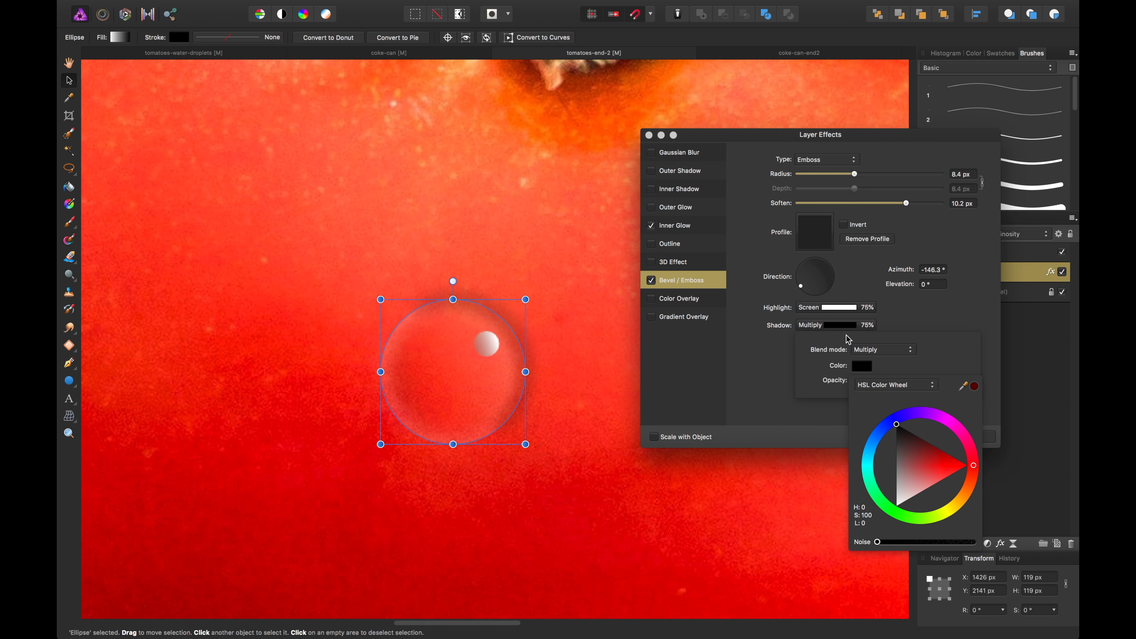
click(825, 186)
drag(824, 177, 838, 179)
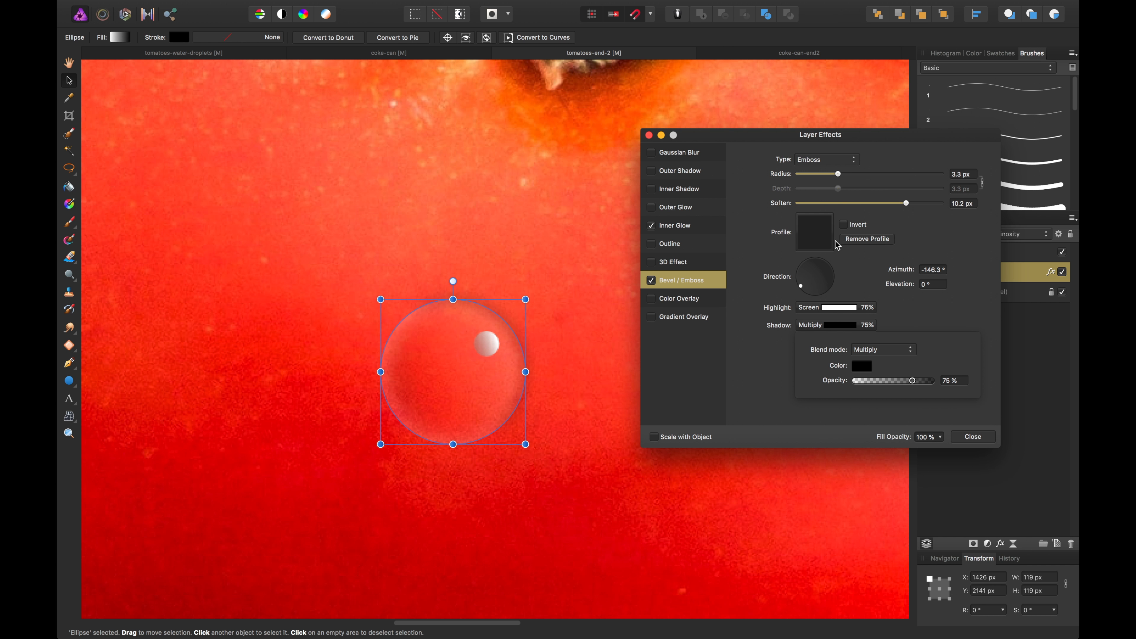
Step: Try several standard profiles for the emboss and apply the rounded convex one
click(825, 241)
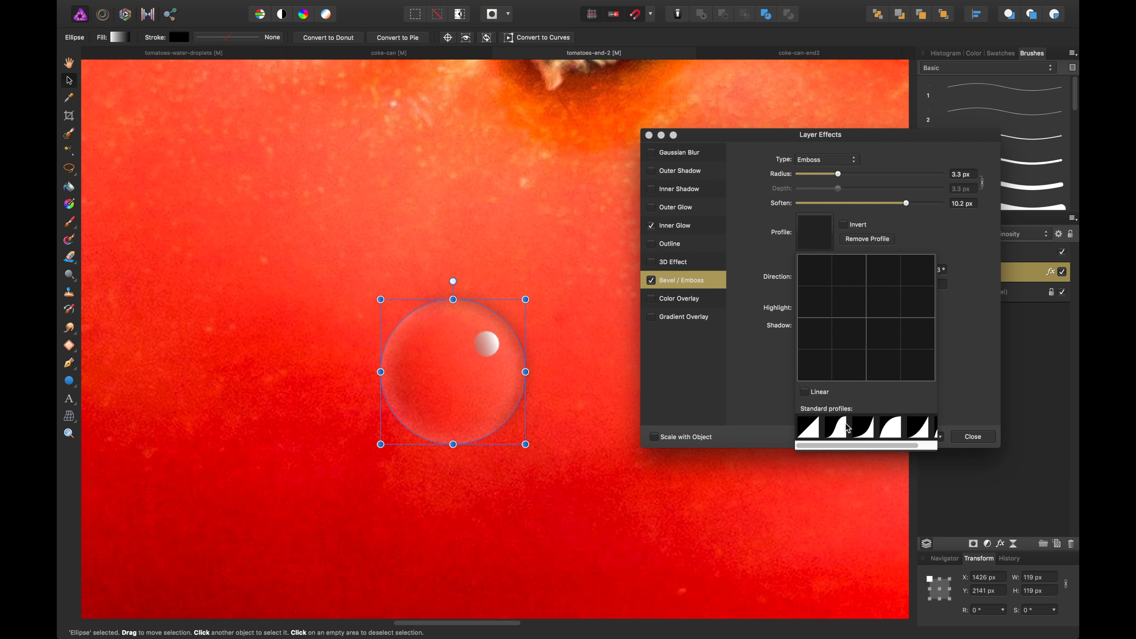
click(890, 433)
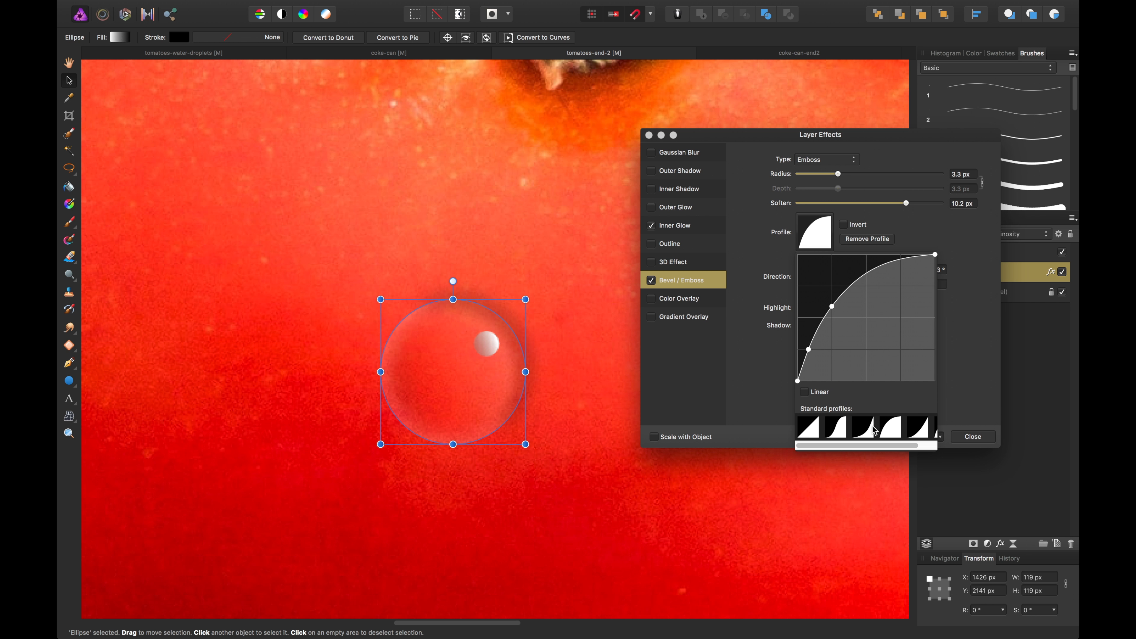
click(855, 431)
click(837, 433)
click(807, 434)
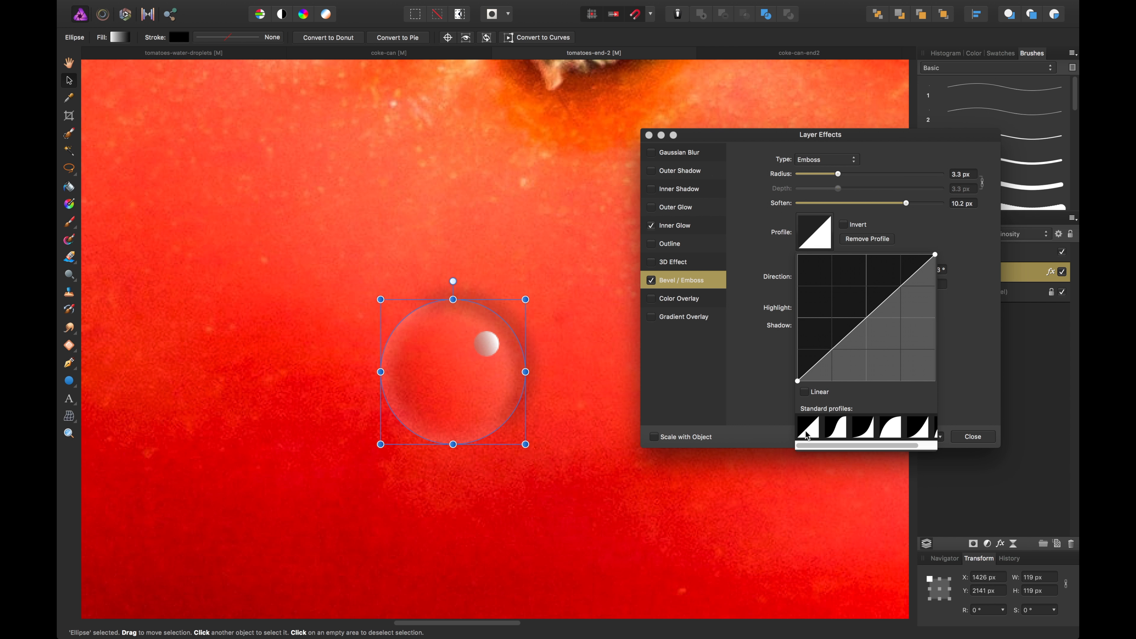
click(890, 434)
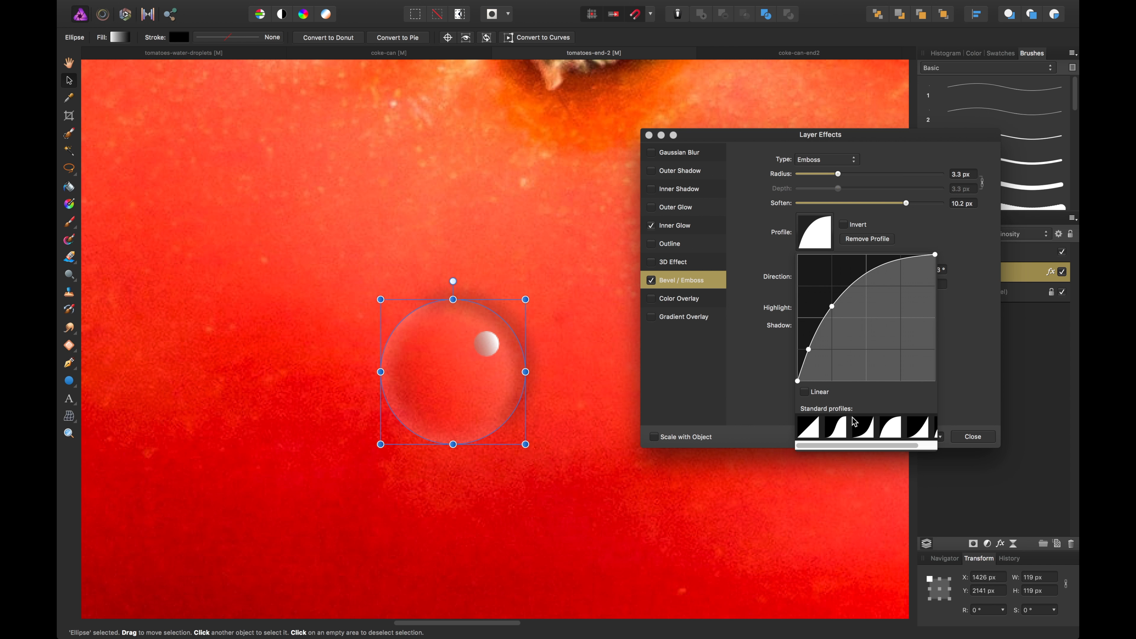
click(956, 279)
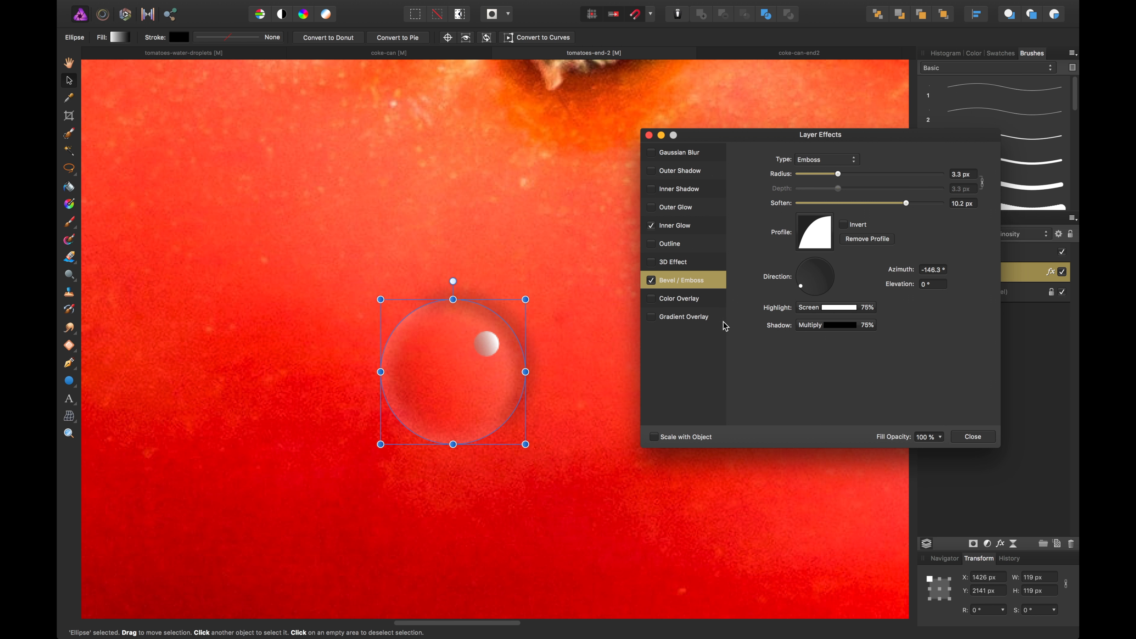
Step: Keep the emboss shadow on Multiply at 73% opacity, and set Soften to 4.5 px and Radius to 0.9 px
drag(904, 204, 853, 221)
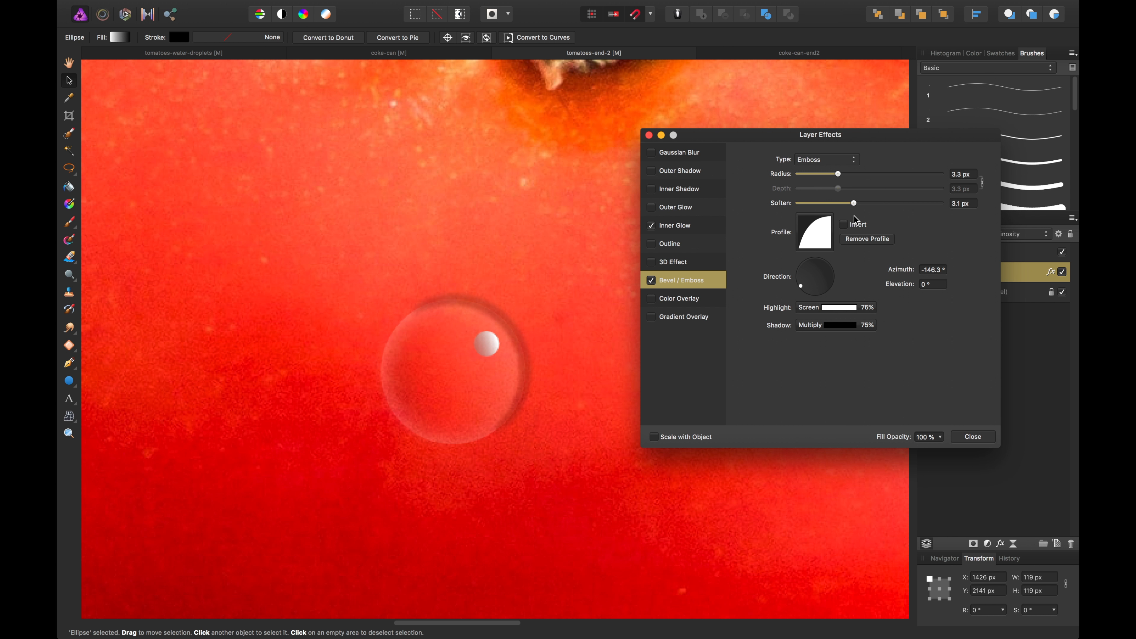
click(852, 322)
click(857, 352)
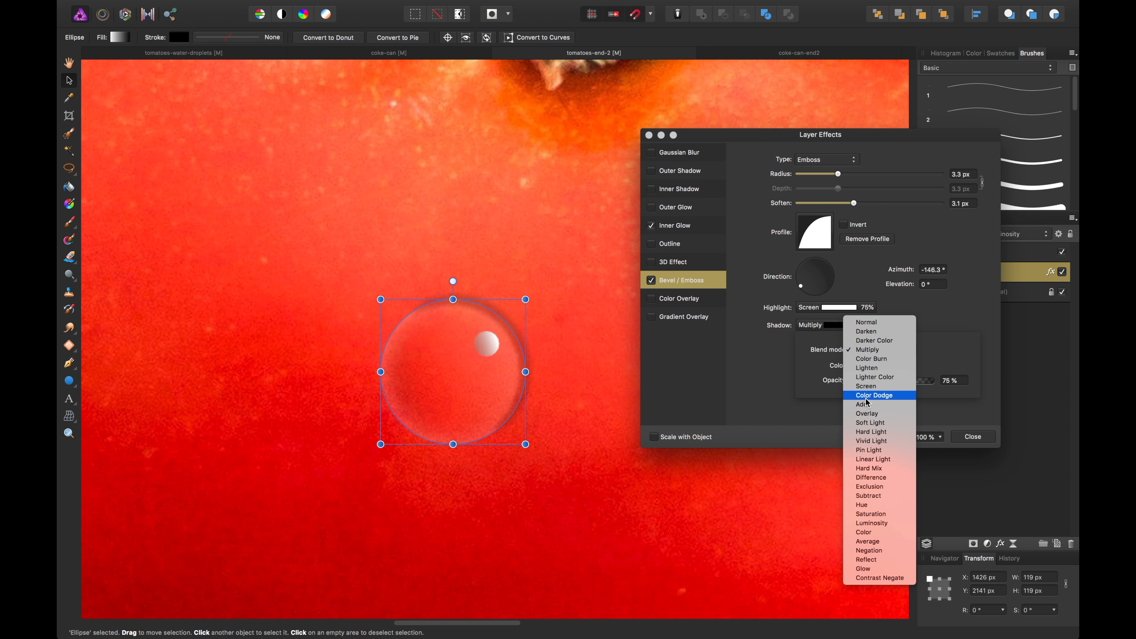
click(878, 349)
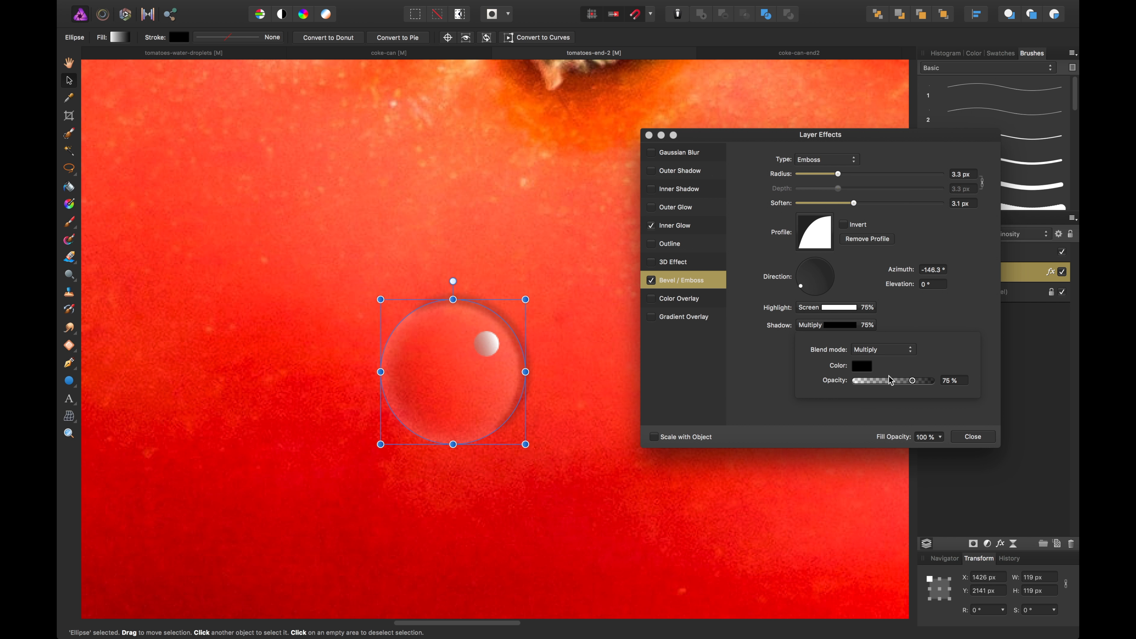
click(845, 199)
drag(853, 203, 880, 216)
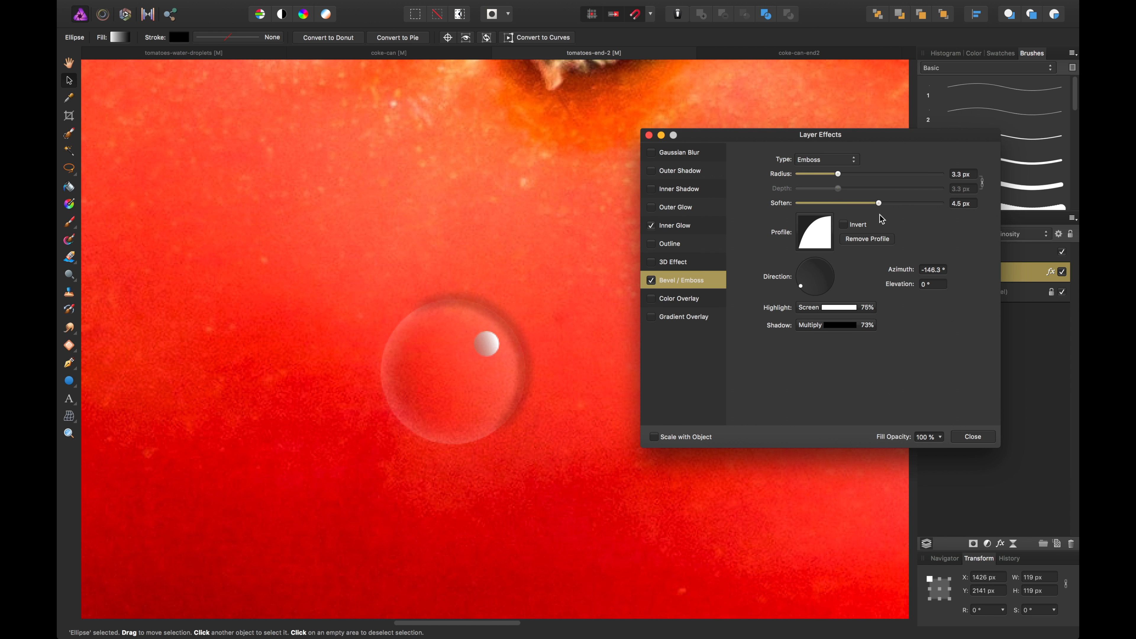
mouse_move(838, 175)
mouse_down()
mouse_move(817, 175)
mouse_move(829, 177)
mouse_up()
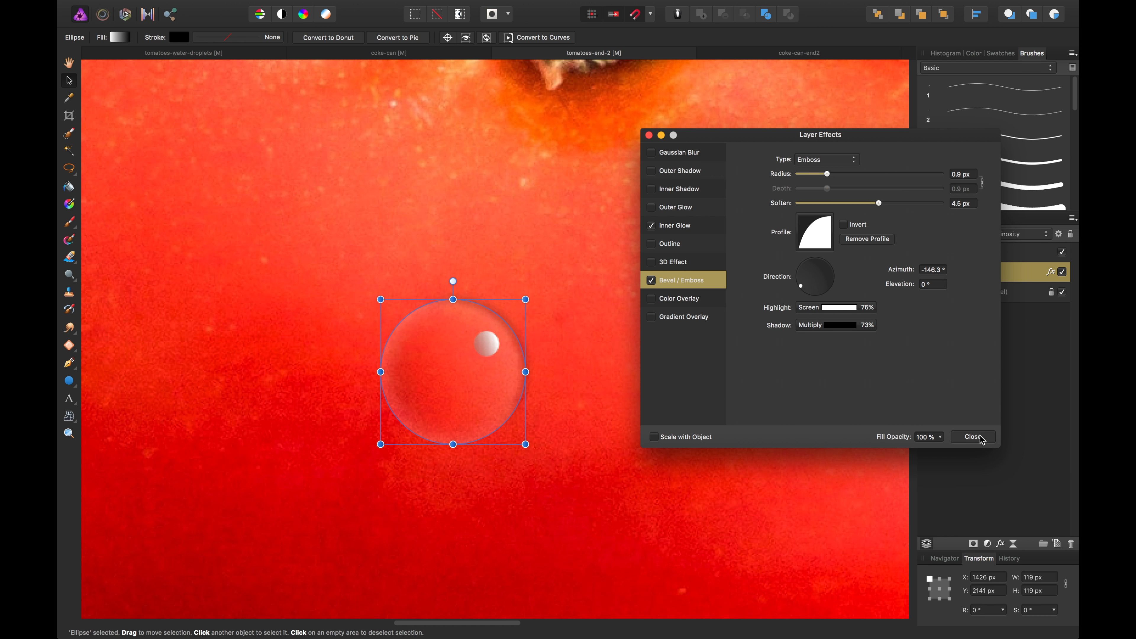
Step: Add an Outer Shadow to the ellipse with a 225° angle, 20 px radius, 15.8 px offset and reduced opacity
click(666, 174)
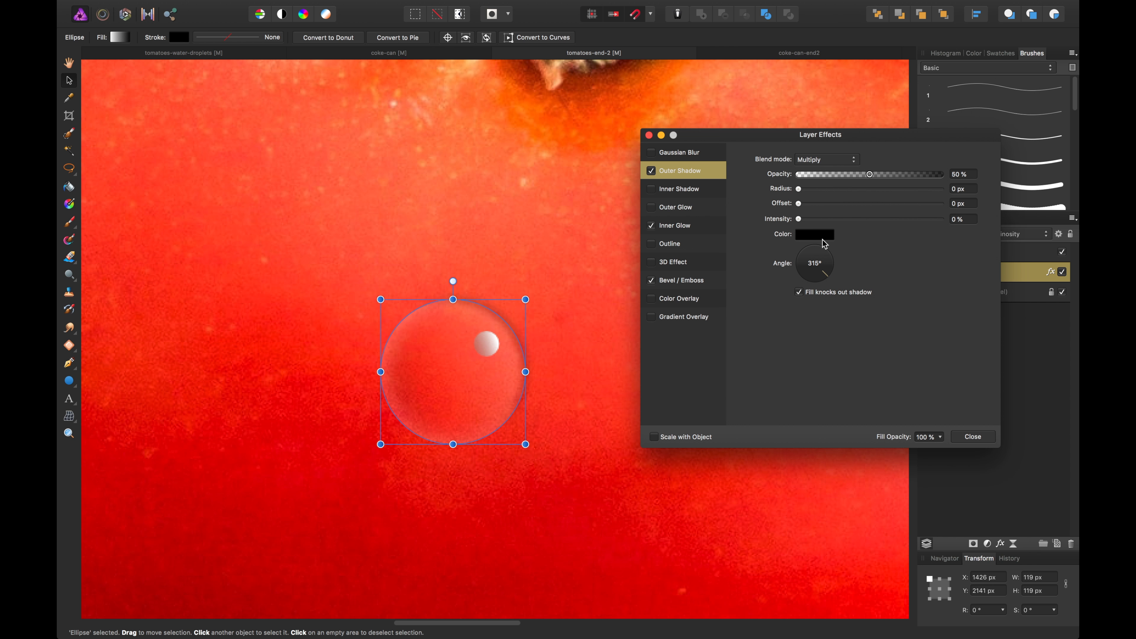
drag(805, 275, 801, 278)
drag(799, 188, 877, 193)
drag(800, 204, 823, 210)
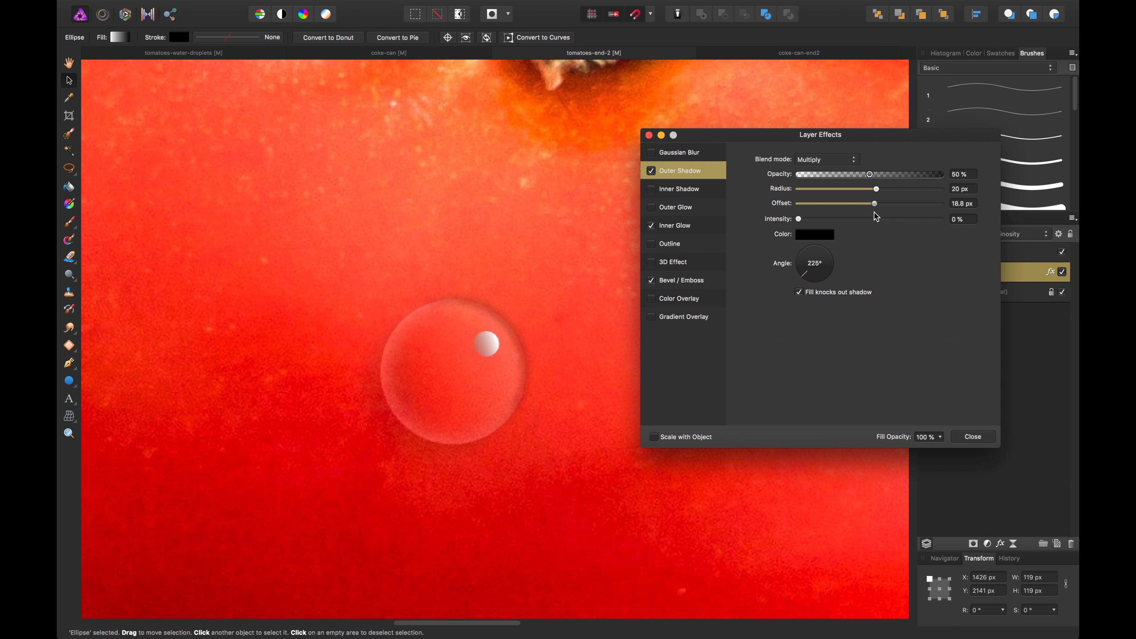
drag(875, 216, 870, 217)
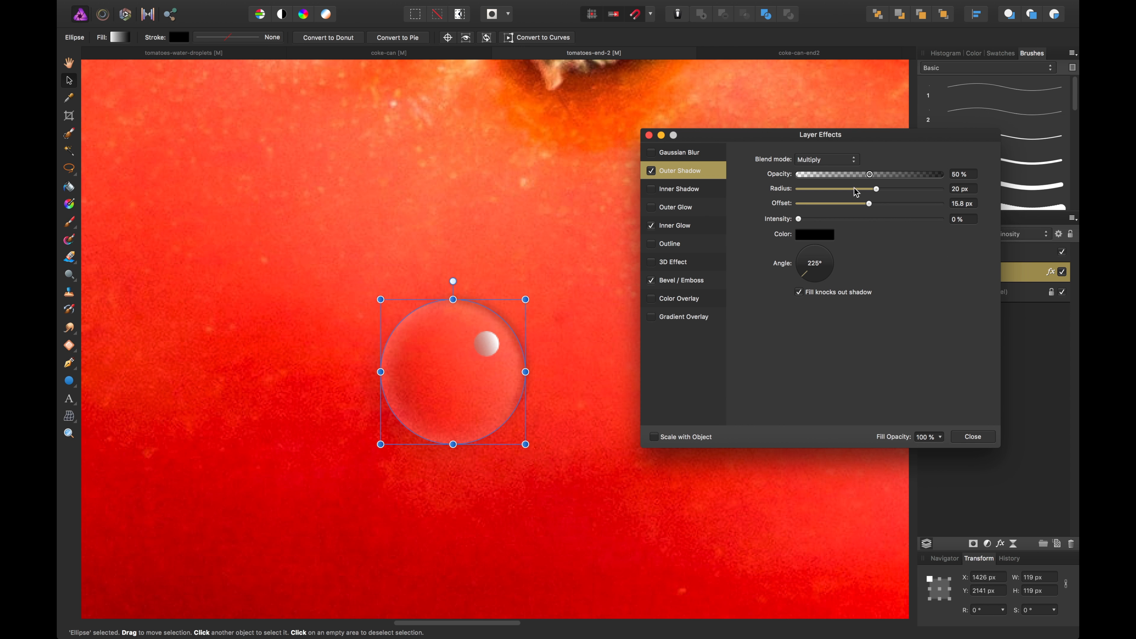
drag(844, 176, 840, 176)
click(972, 437)
Step: Check how the droplet with its emboss and outer shadow looks against the whole photo with the ellipse deselected
key(super+minus)
key(super+minus)
key(super+minus)
key(super+minus)
key(super+minus)
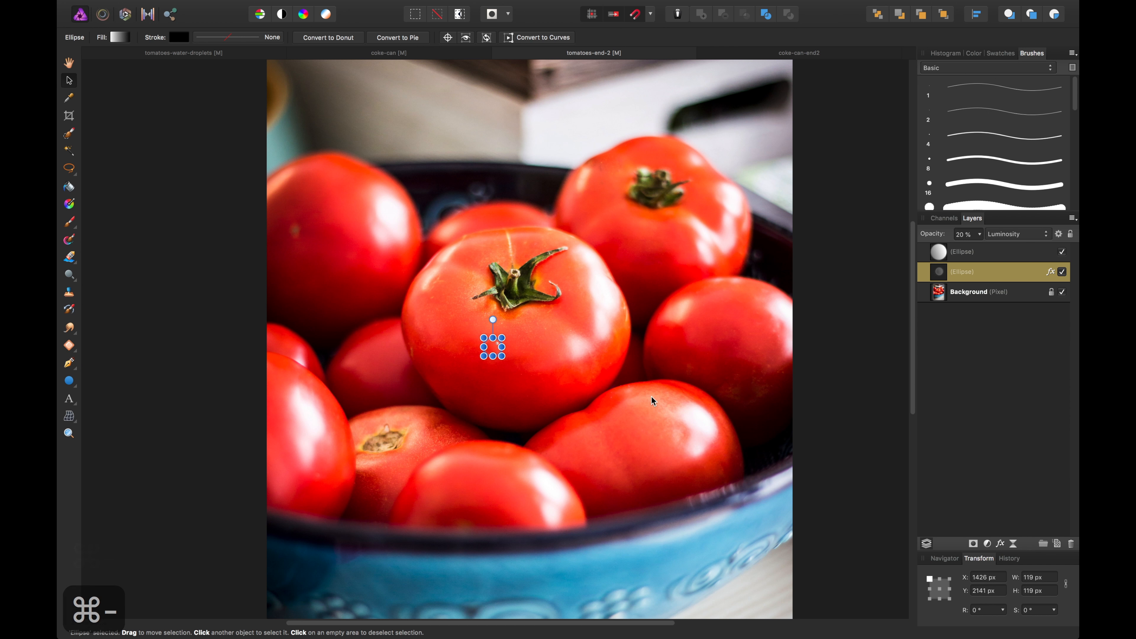
click(671, 371)
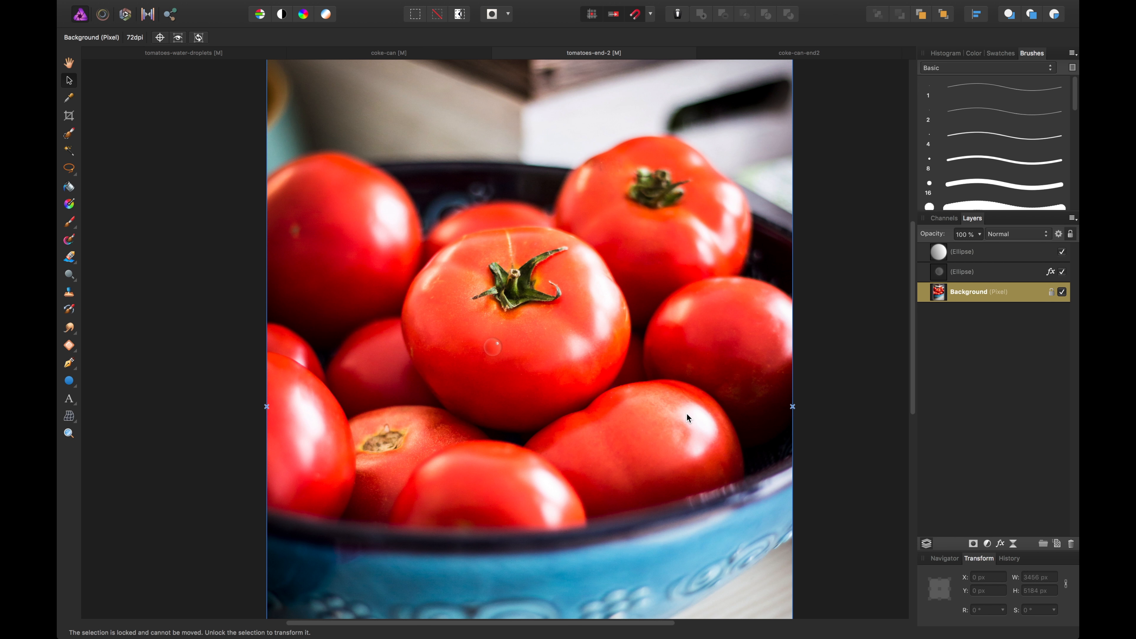
key(super+equal)
key(super+equal)
key(super+equal)
key(super+equal)
Step: Group the large droplet ellipse with its small highlight ellipse
click(483, 355)
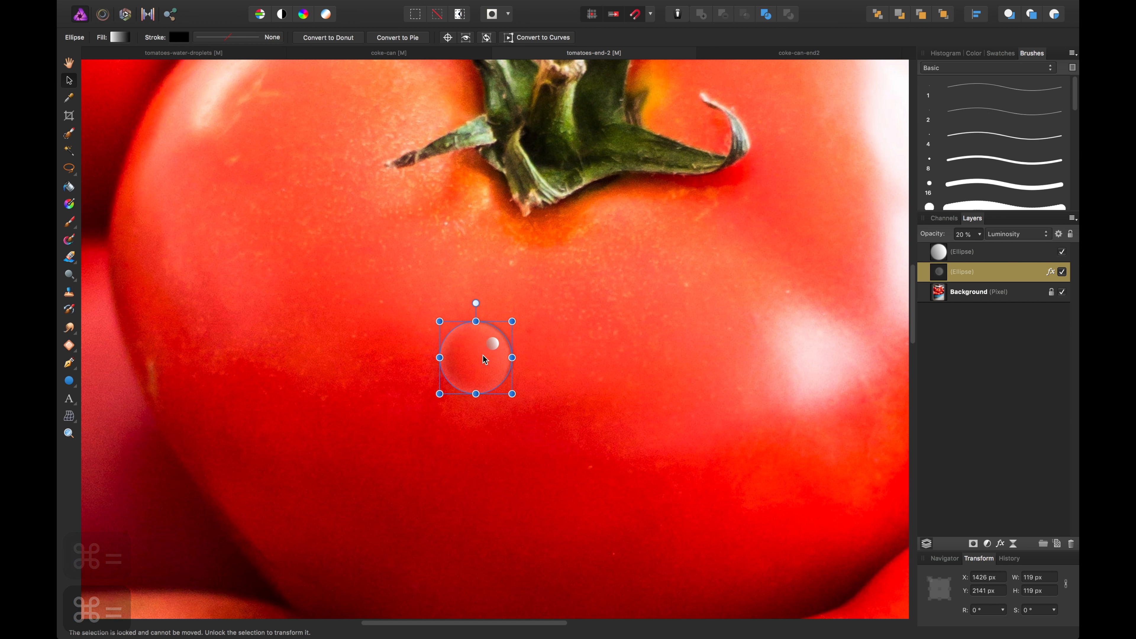
shift+click(494, 344)
key(super+g)
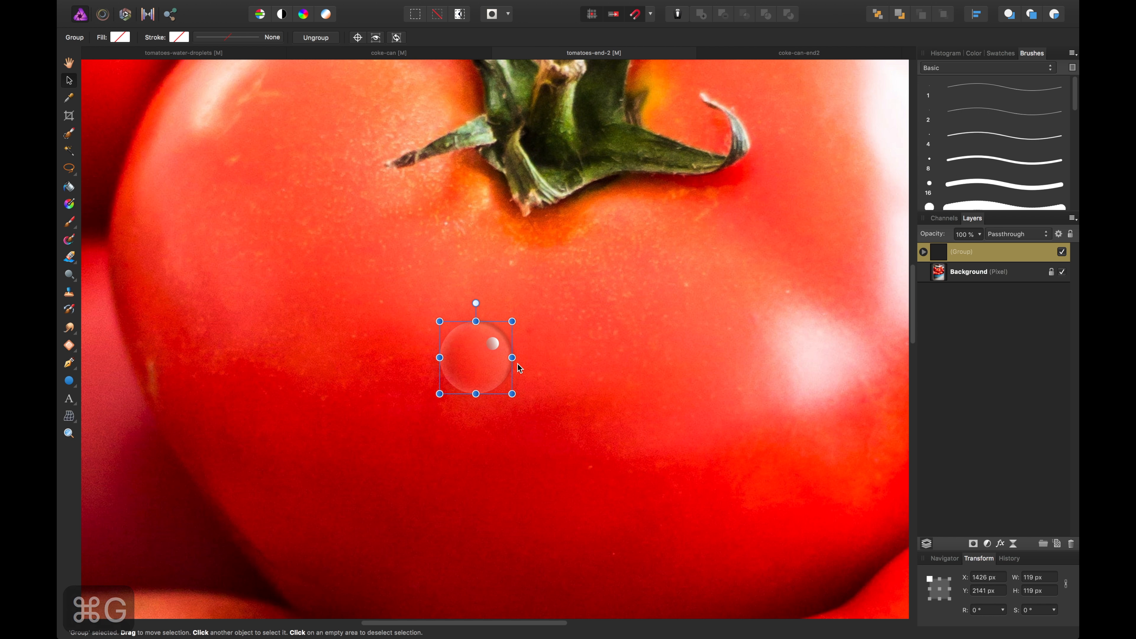
Step: Try stretching the droplet group into a wide, flat oval about 156 px by 97 px
drag(512, 394, 465, 391)
key(super+z)
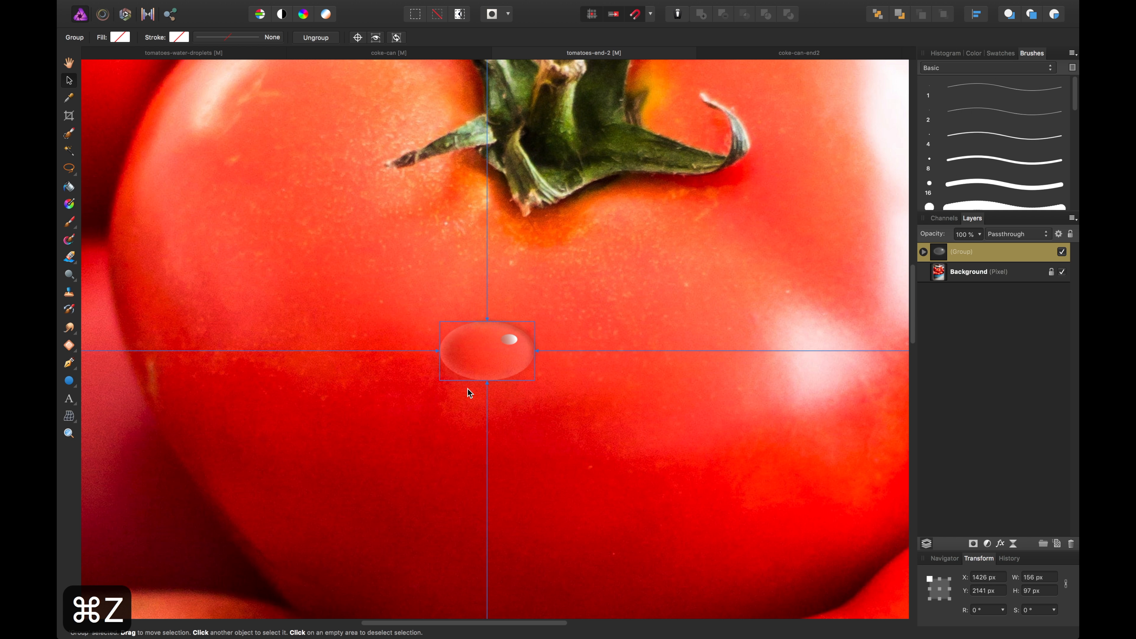
key(super+z)
key(super+z)
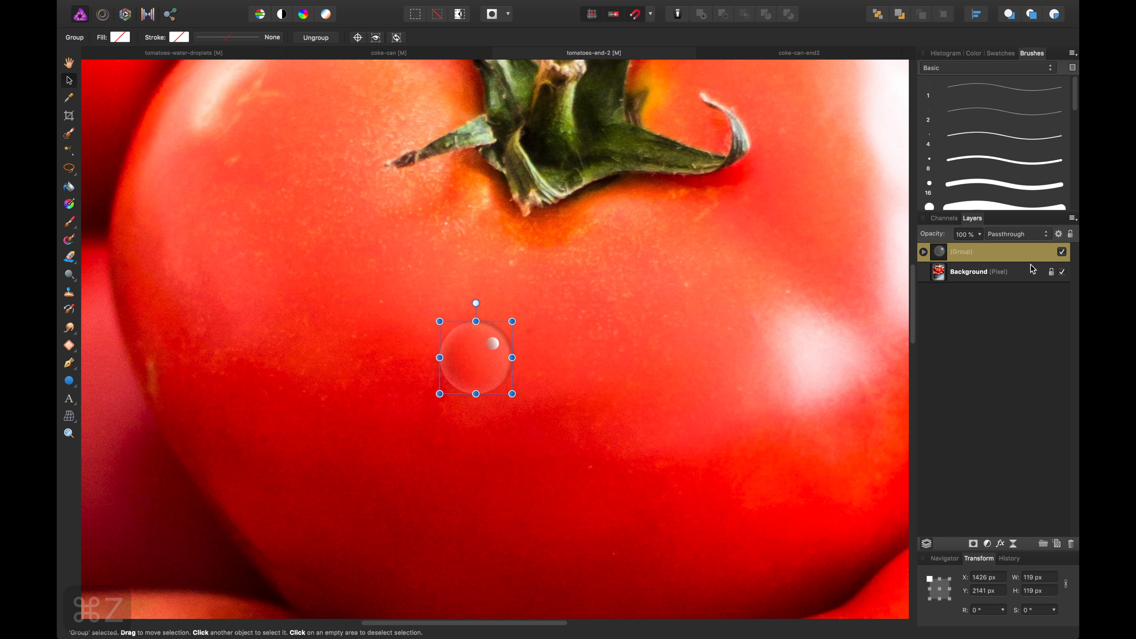
Step: Convert the large droplet ellipse inside the group to curves
click(923, 252)
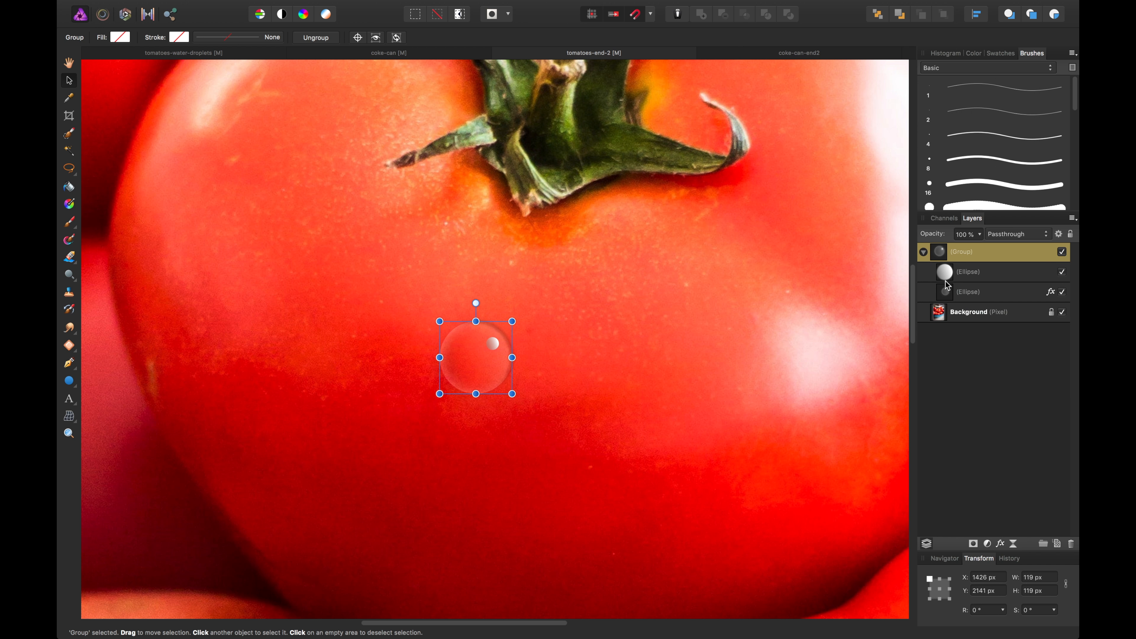
click(957, 291)
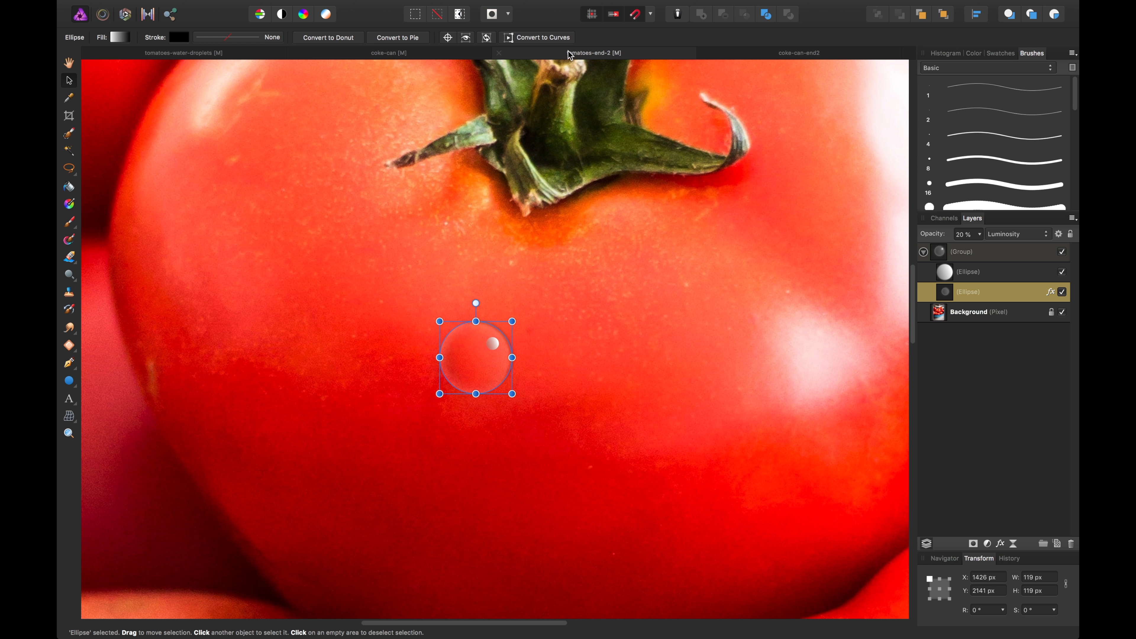
click(555, 37)
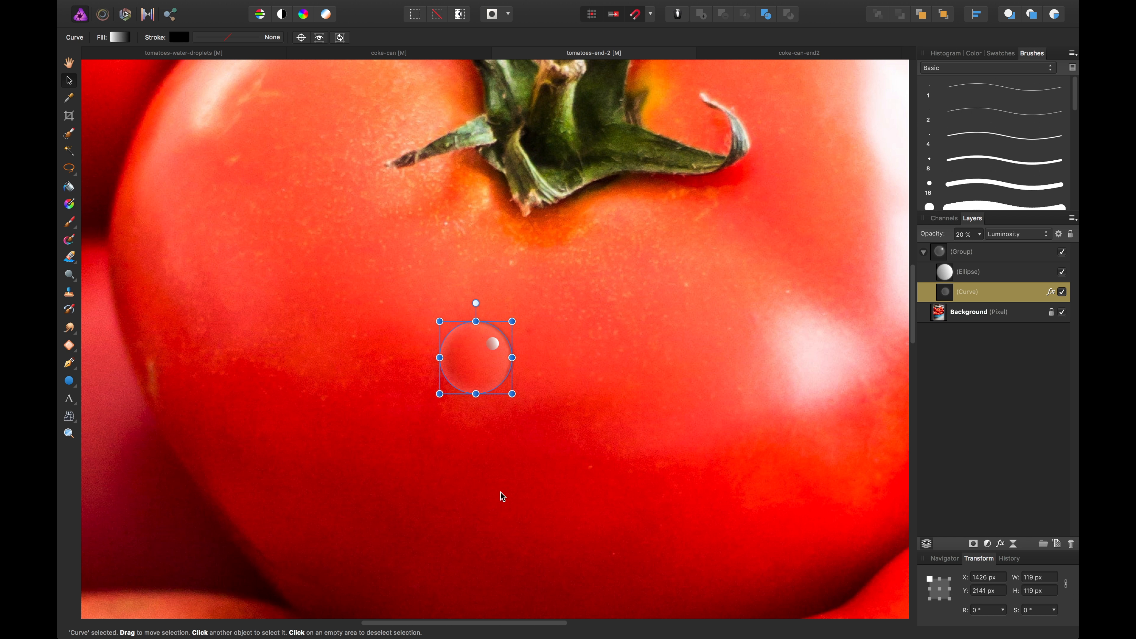
Step: Reshape the droplet curve with the Node tool, bulging its lower-right and upper-left edges slightly outward
key(a)
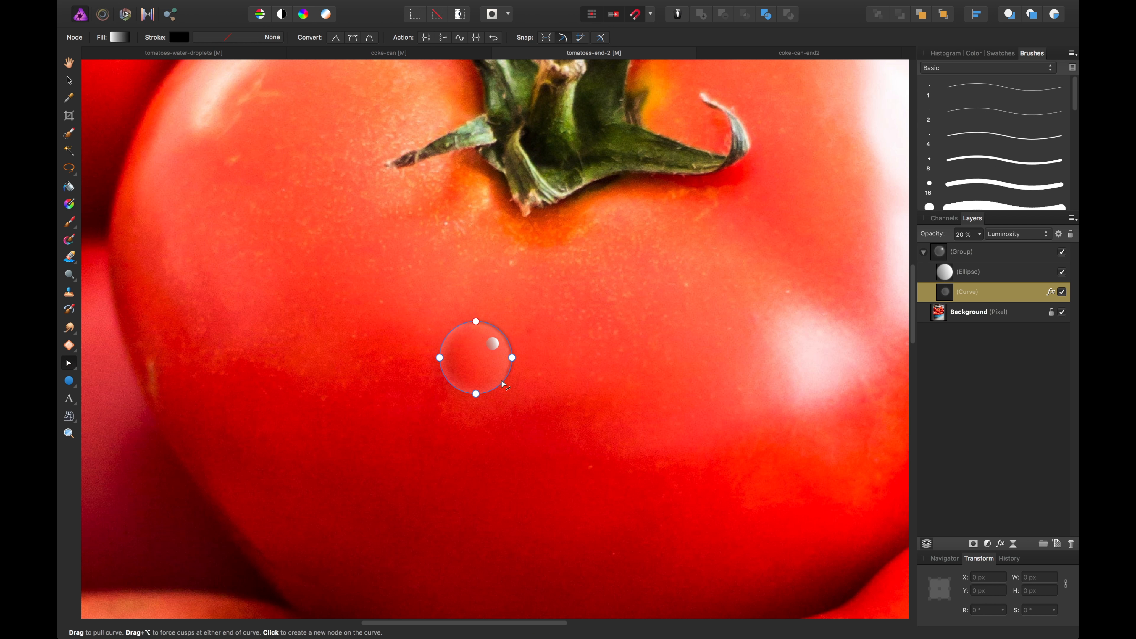
drag(505, 390, 504, 387)
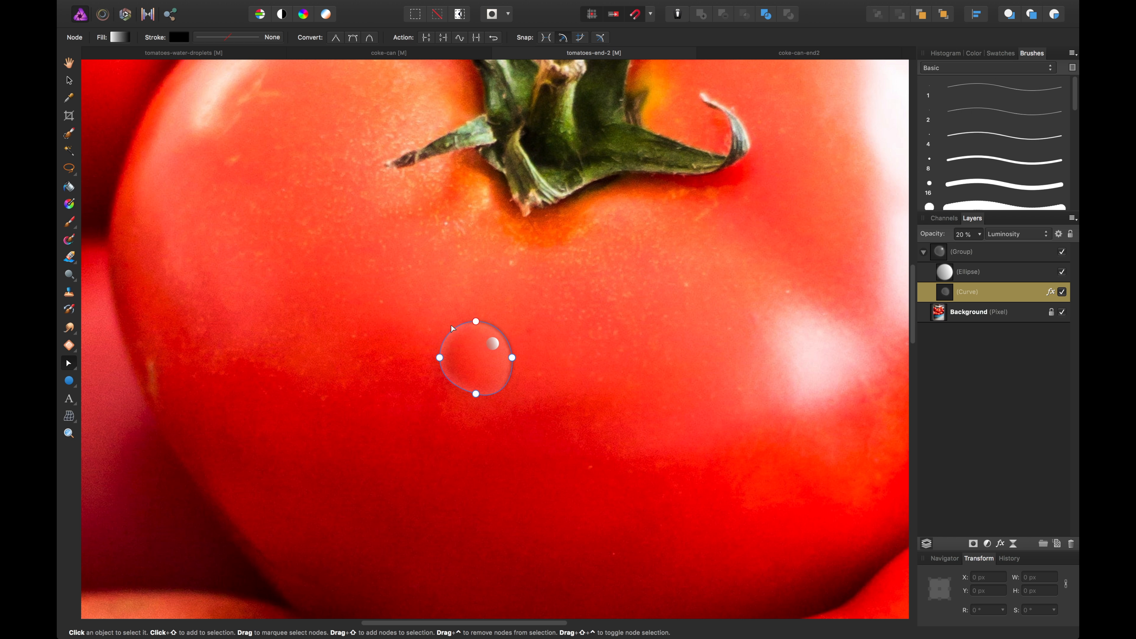
drag(451, 331, 448, 327)
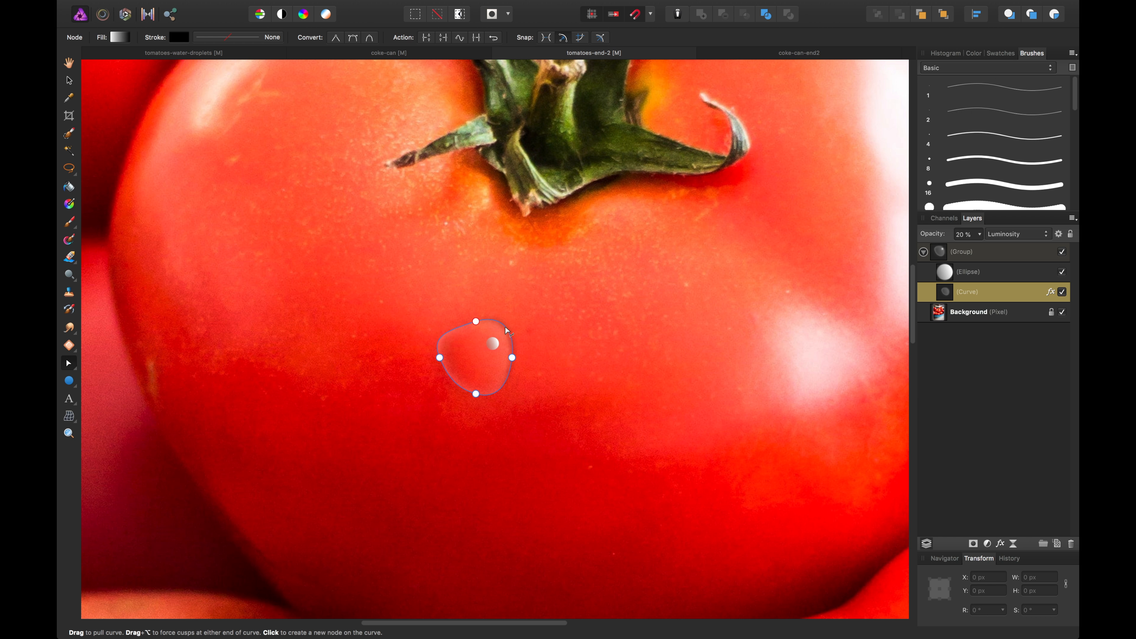
Step: Try shifting the droplet curve's bottom node sideways, and add a node on its upper-left edge
drag(476, 393, 464, 394)
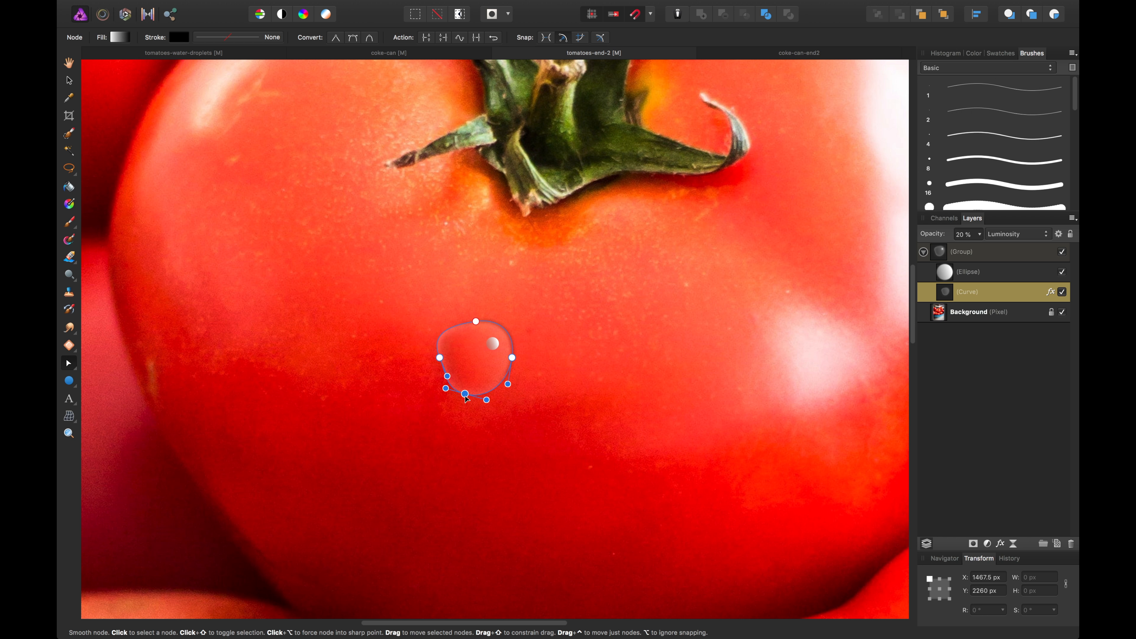
key(super+z)
click(447, 330)
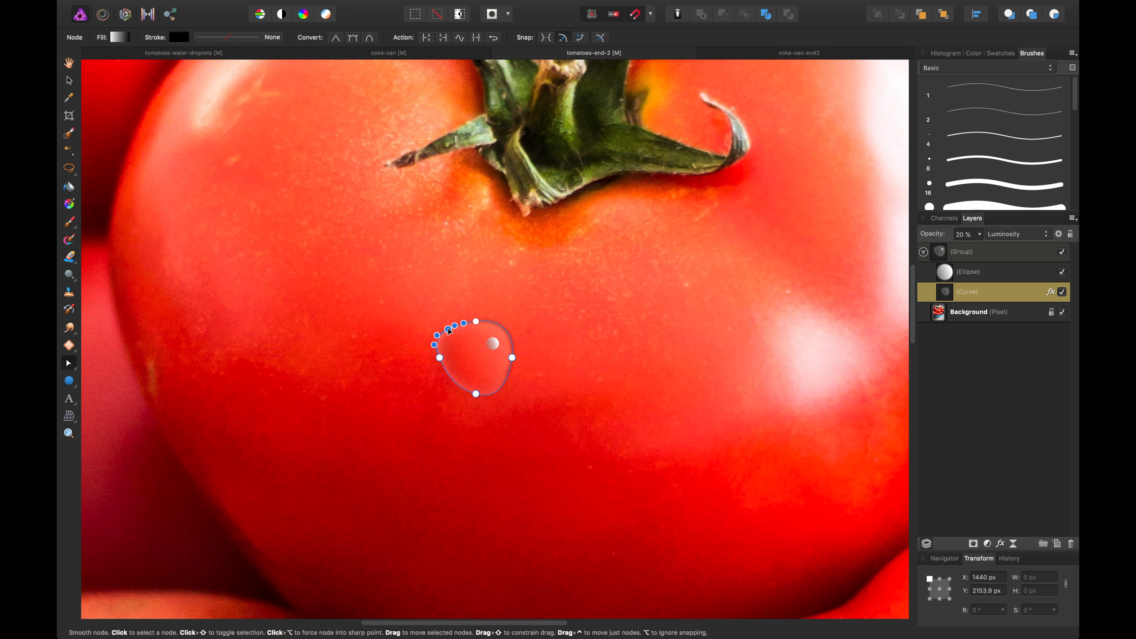
key(super+z)
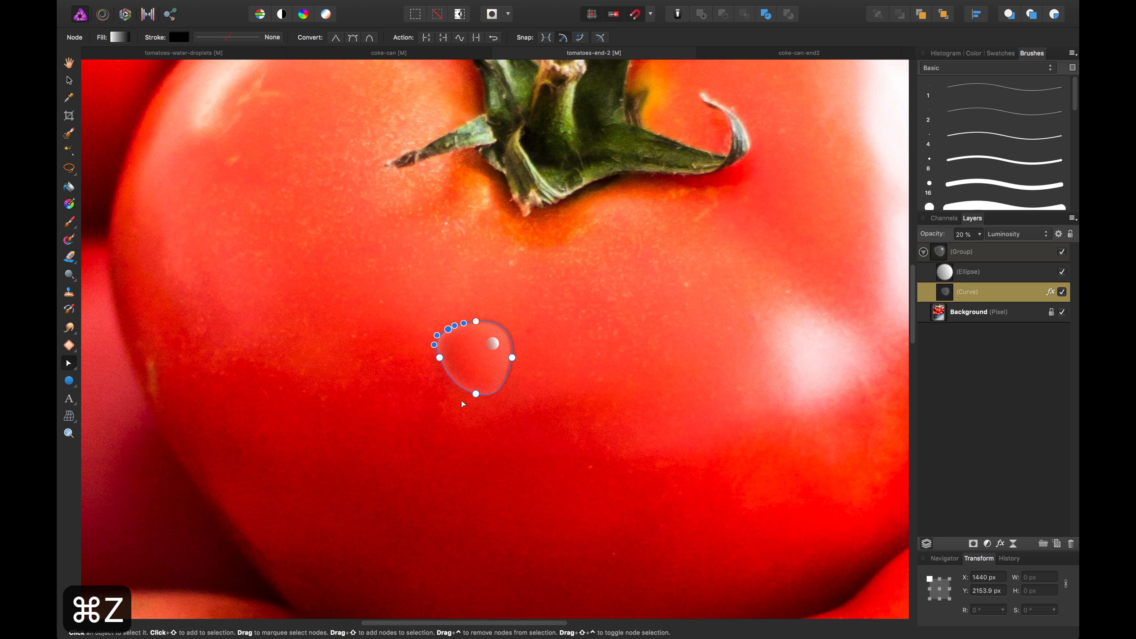
Step: Undo the last node edits on the droplet curve and select the whole droplet group
key(super+z)
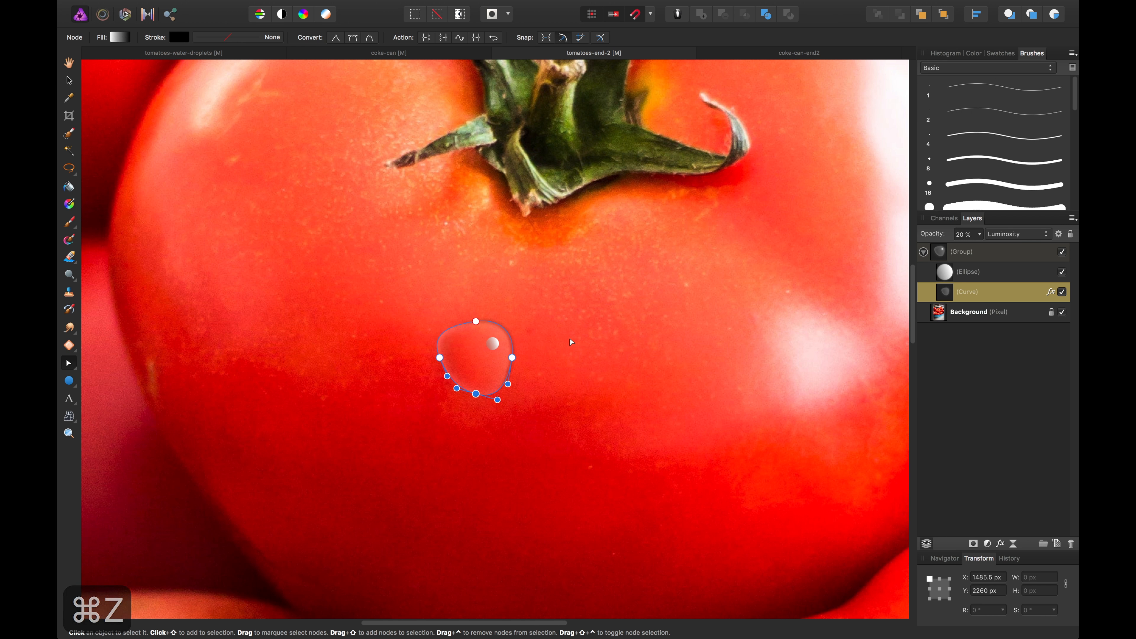
key(v)
click(557, 363)
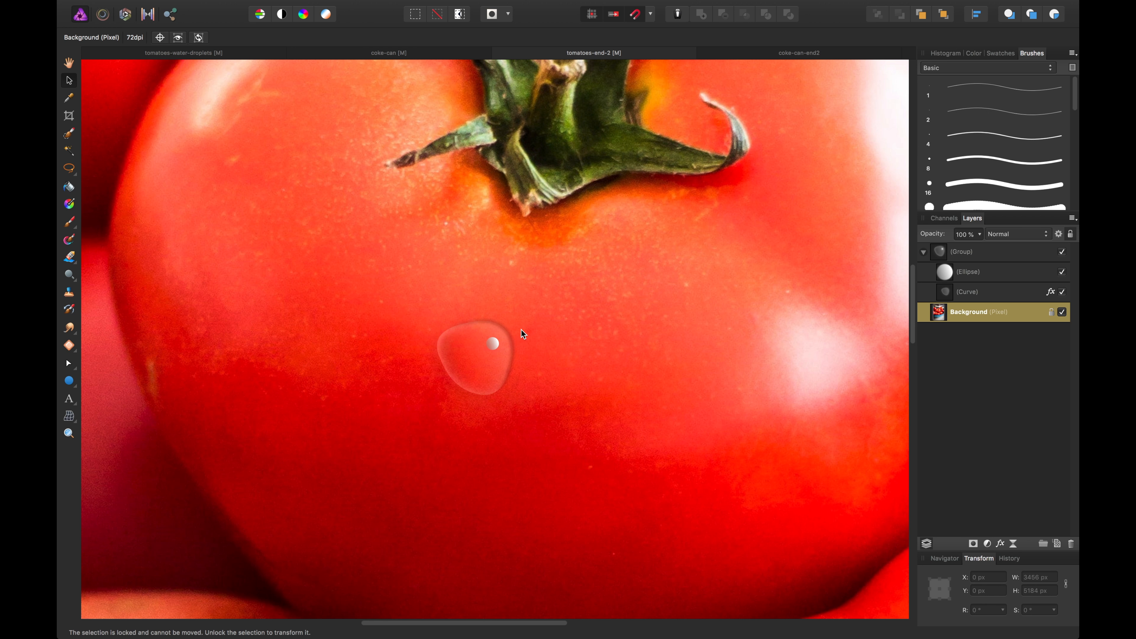
click(975, 253)
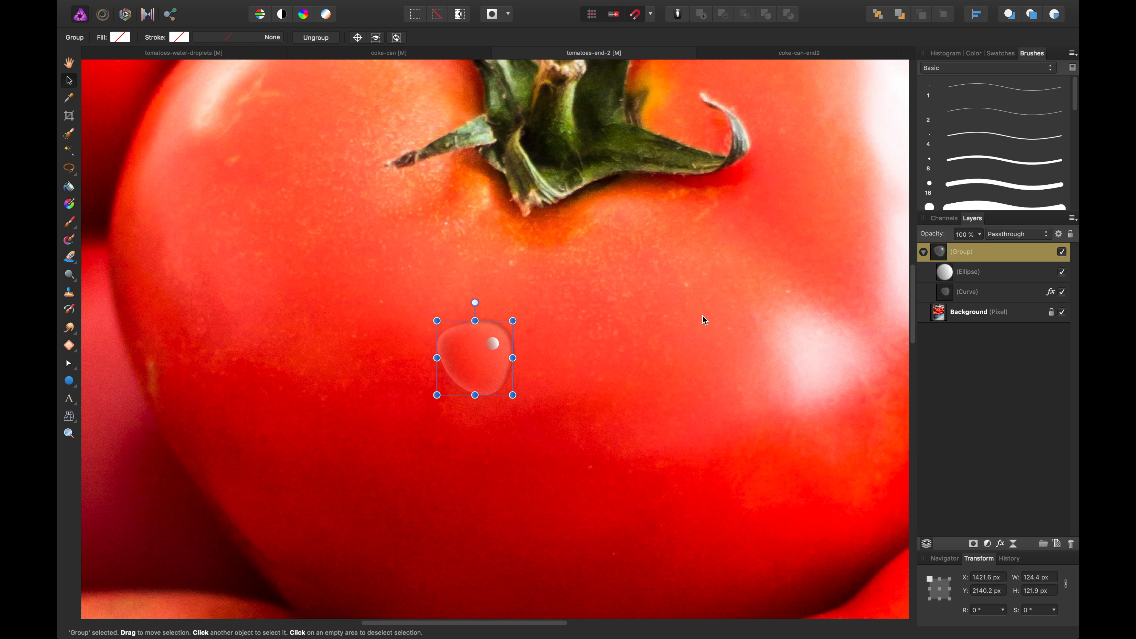
Step: Shrink the droplet group to about 99 px by 100 px and place two smaller, differently shaped copies just below it
drag(513, 395, 411, 367)
drag(400, 374, 513, 417)
click(499, 381)
click(479, 361)
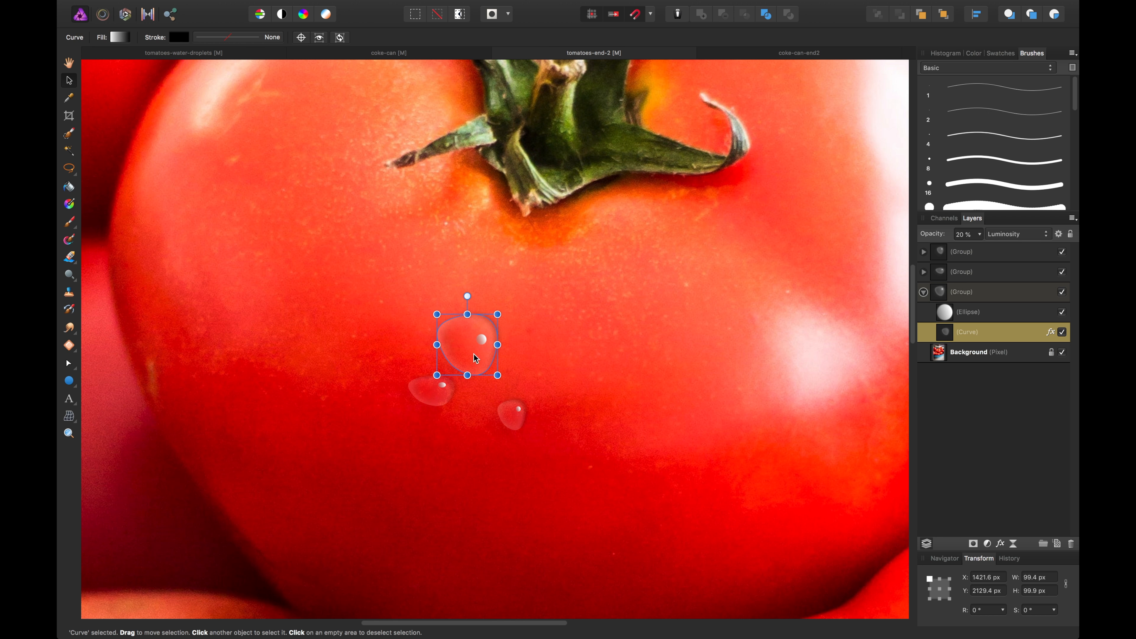
key(super+z)
key(super+z)
drag(475, 355, 478, 343)
Step: Place flattened droplet copies about 84 px by 50 px left of the stem, rotated -10.6°, and overlapping the upper leaf, rotated 5.1°
key(space)
drag(619, 283, 597, 391)
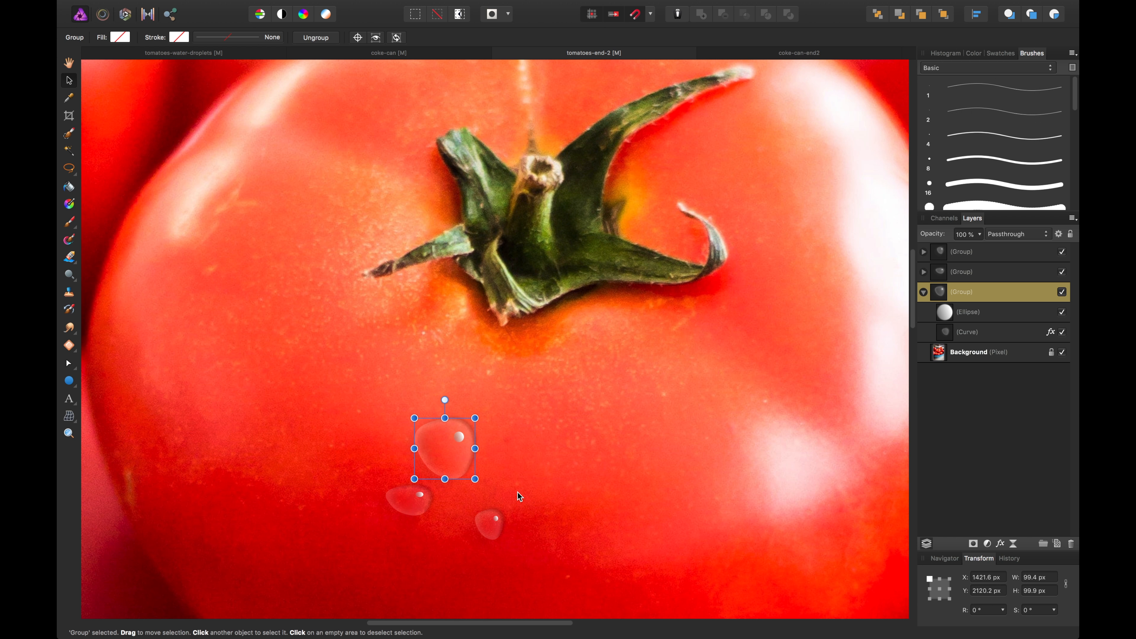
click(495, 530)
drag(494, 532, 398, 184)
key(space)
key(space)
drag(550, 209, 523, 219)
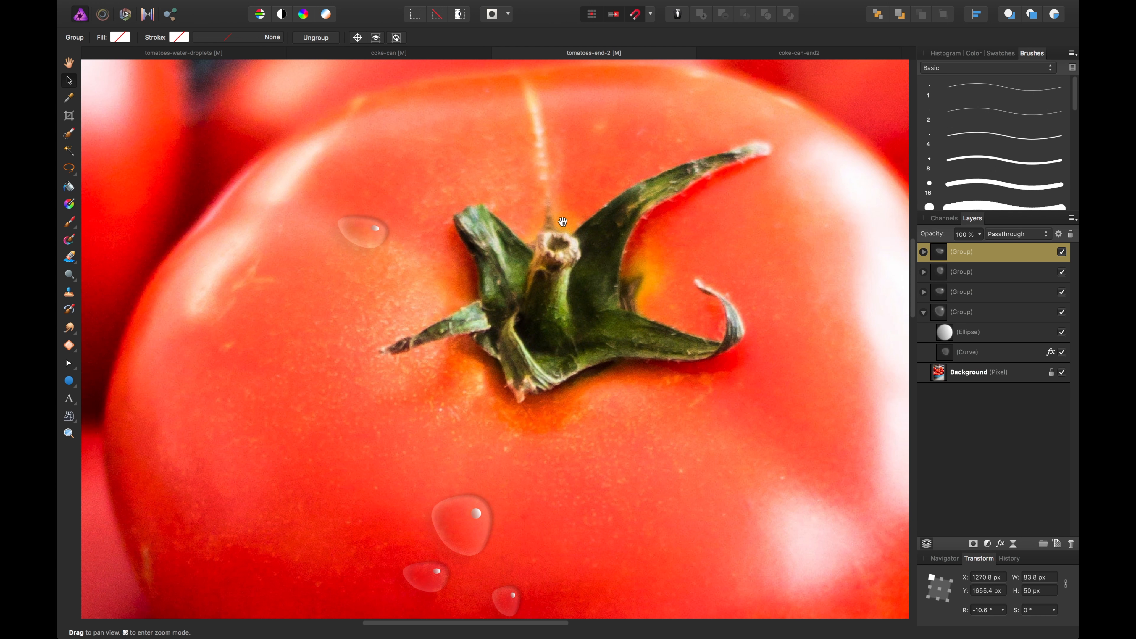
drag(359, 236, 584, 173)
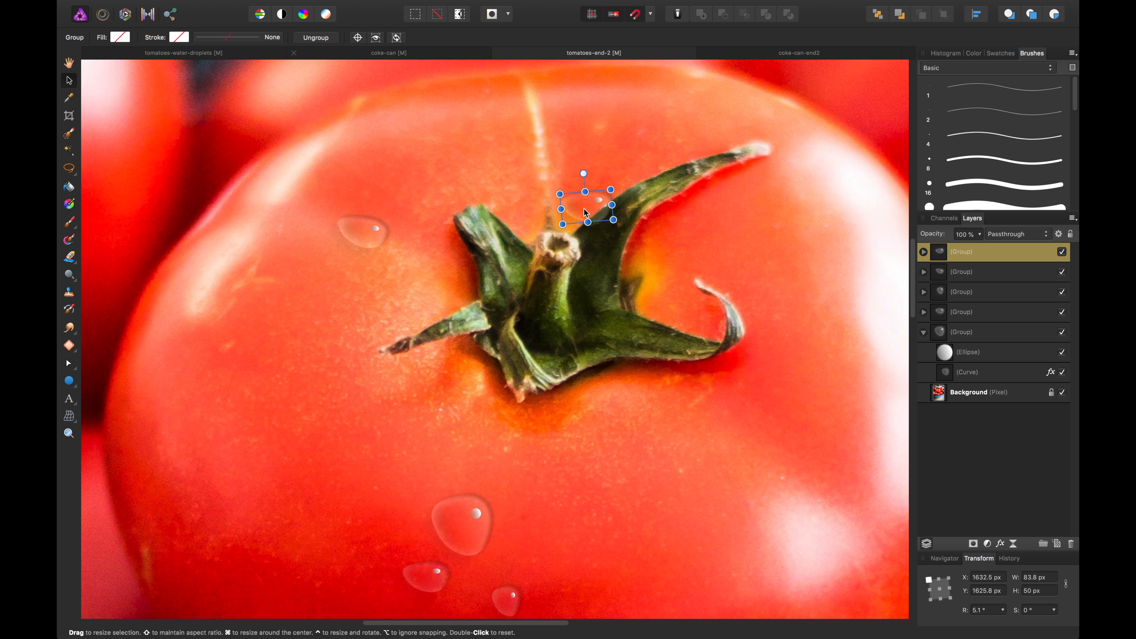
Step: Add a mask to the droplet overlapping the leaf and hide the overlap with a black brush at 100% opacity
click(973, 544)
key(b)
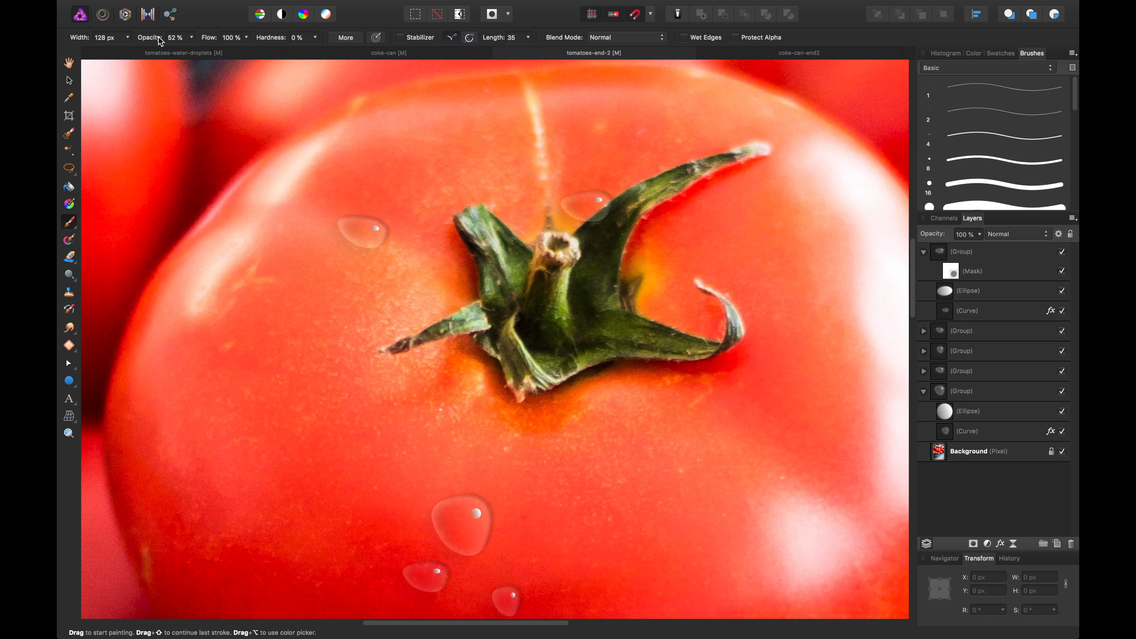
click(974, 53)
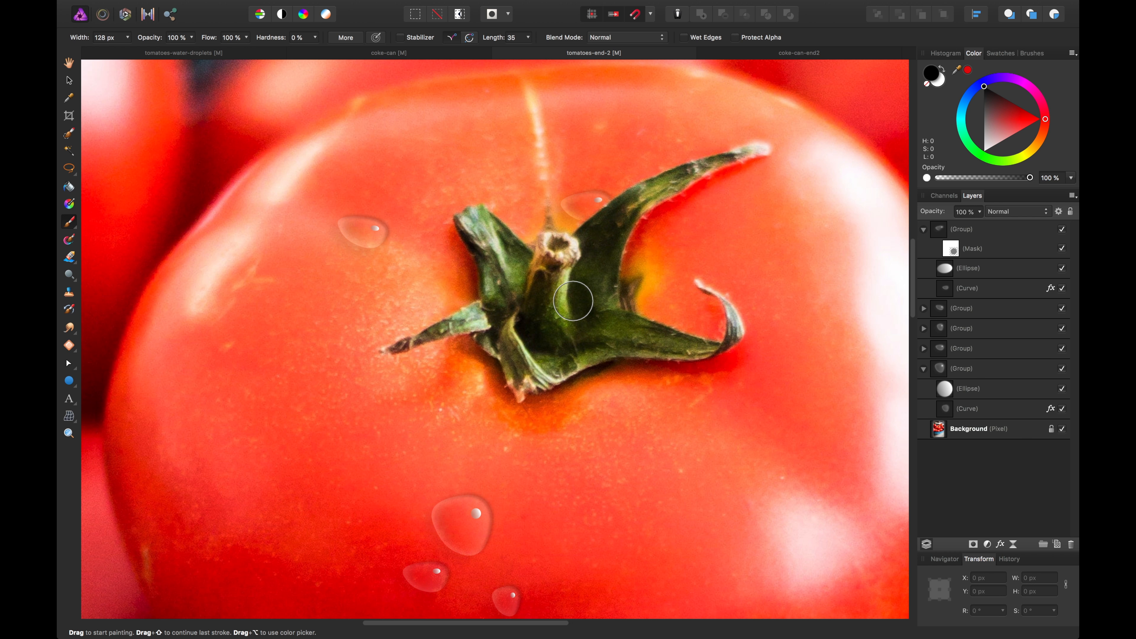
Step: Duplicate droplets onto the right side of the main tomato, varying the size and rotation of the copies
key(v)
scroll(677, 426, down, 5)
scroll(677, 426, right, 3)
click(416, 438)
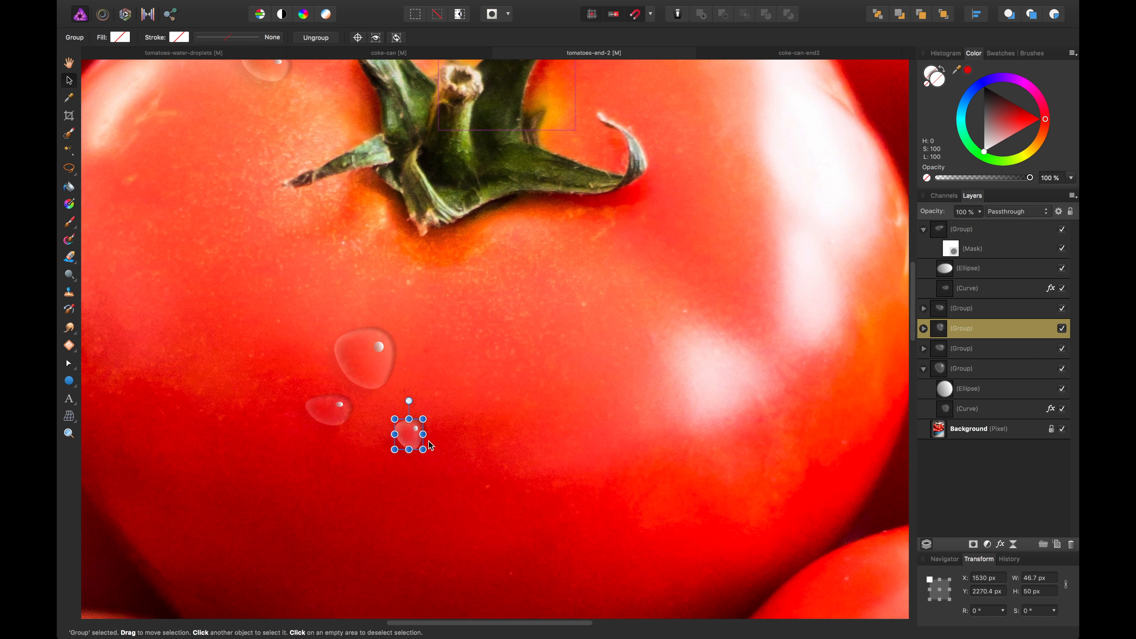
drag(416, 438, 740, 317)
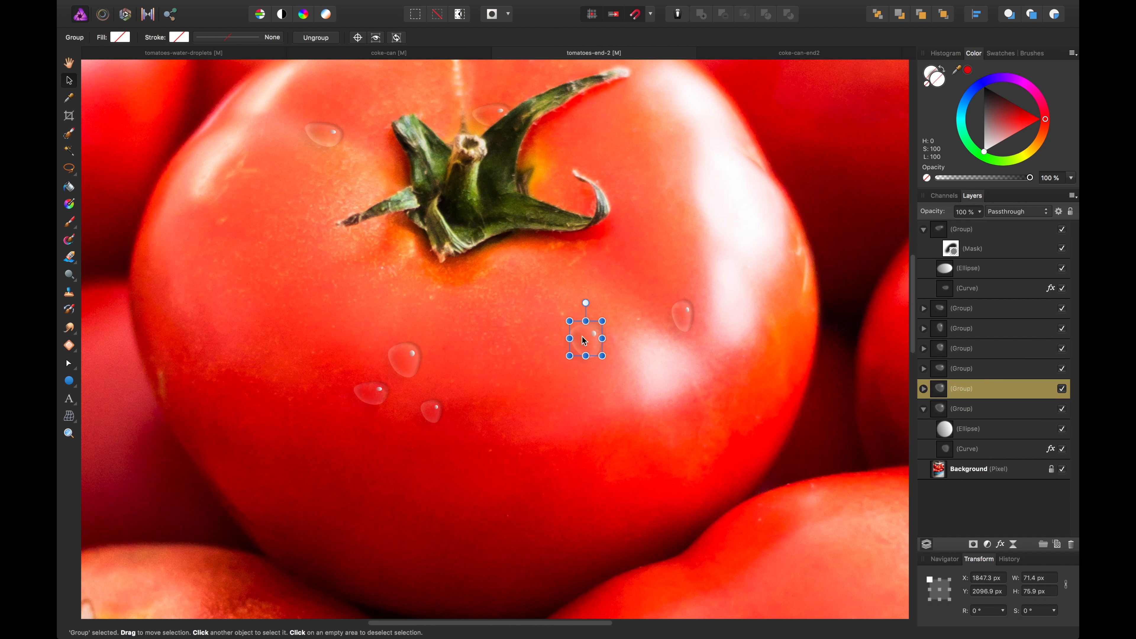
drag(584, 343, 603, 271)
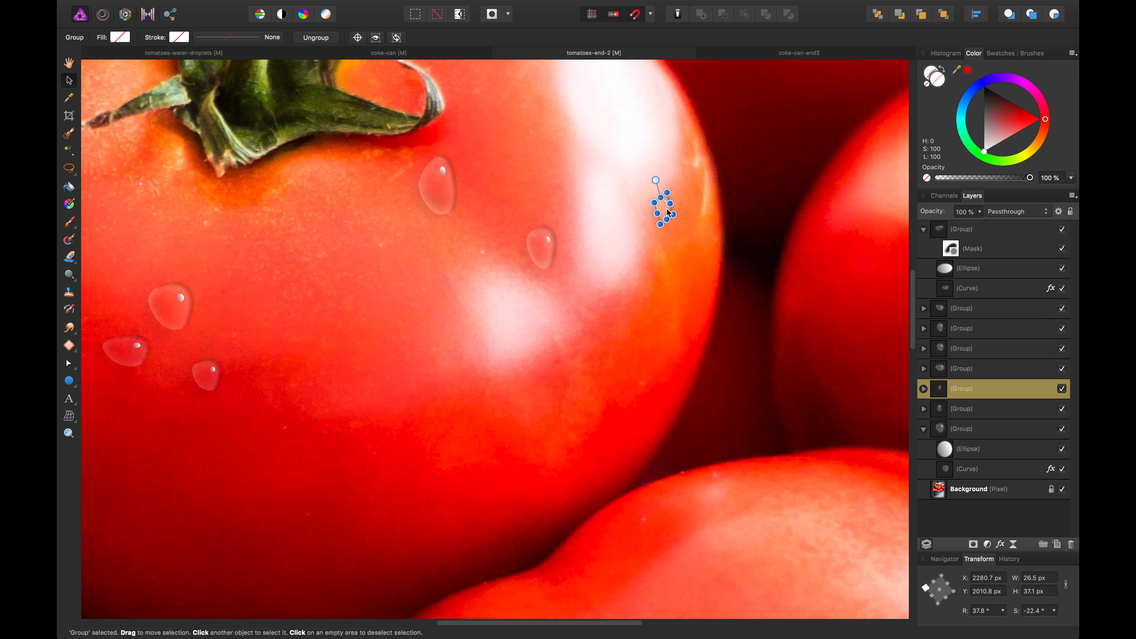
Step: Scatter more resized and rotated droplet copies around the stem and across the front of the main tomato
drag(654, 198, 490, 235)
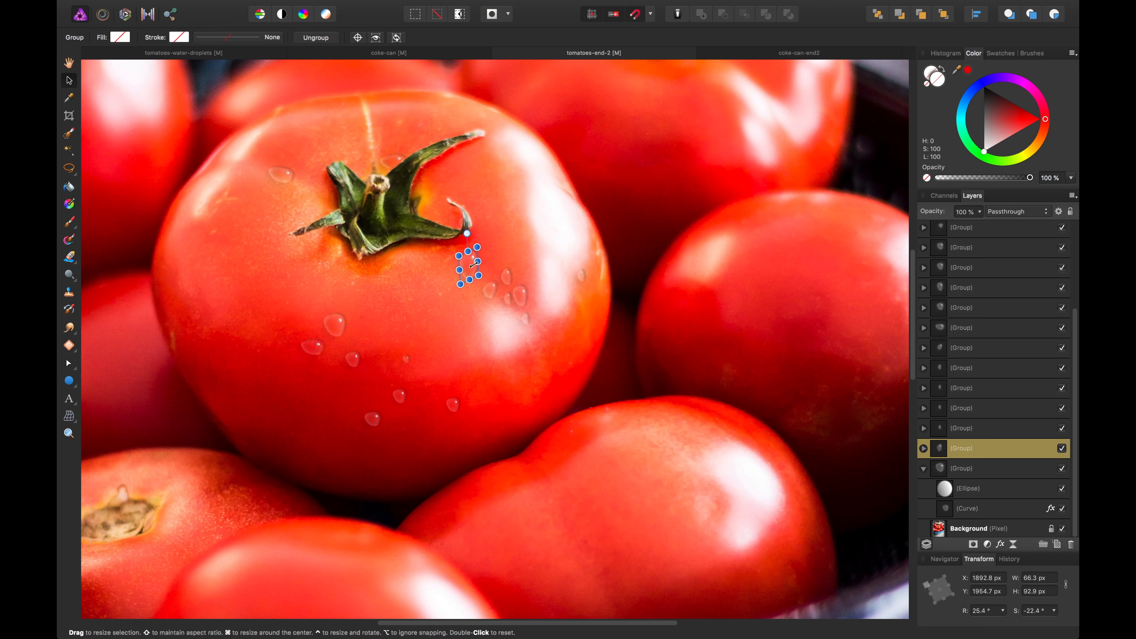
drag(464, 254, 304, 248)
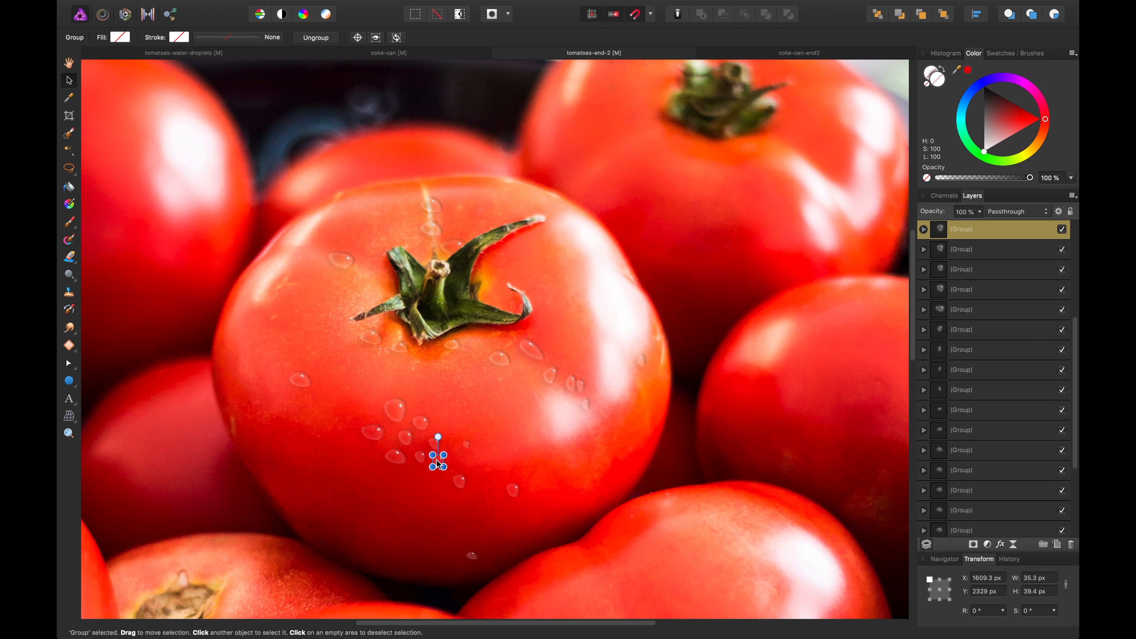
click(520, 446)
click(356, 535)
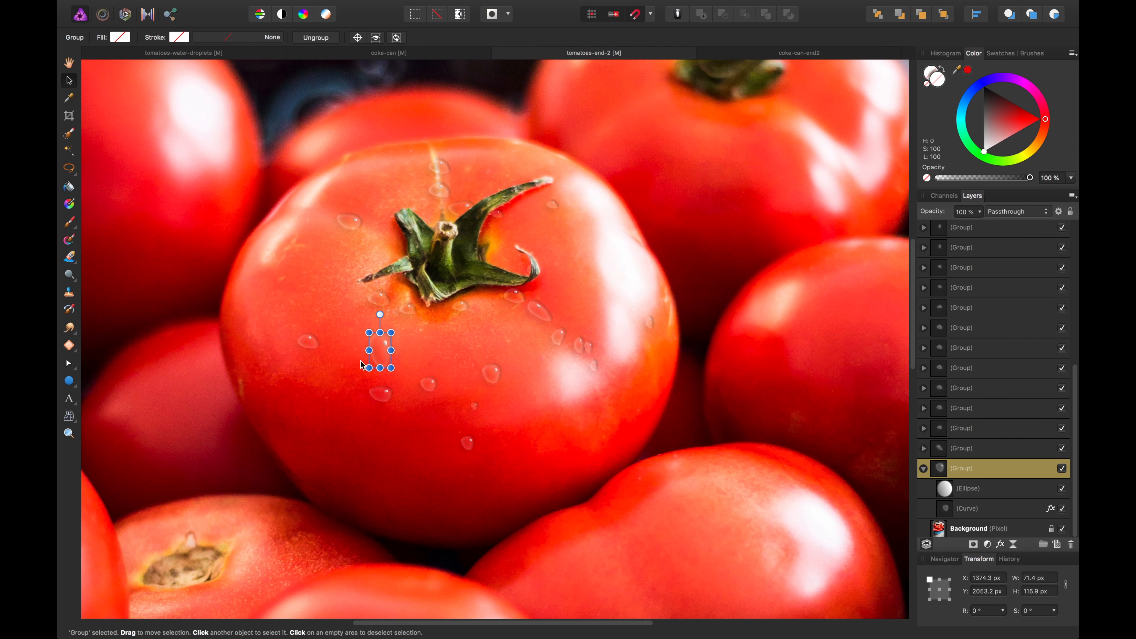
key(super+minus)
key(super+minus)
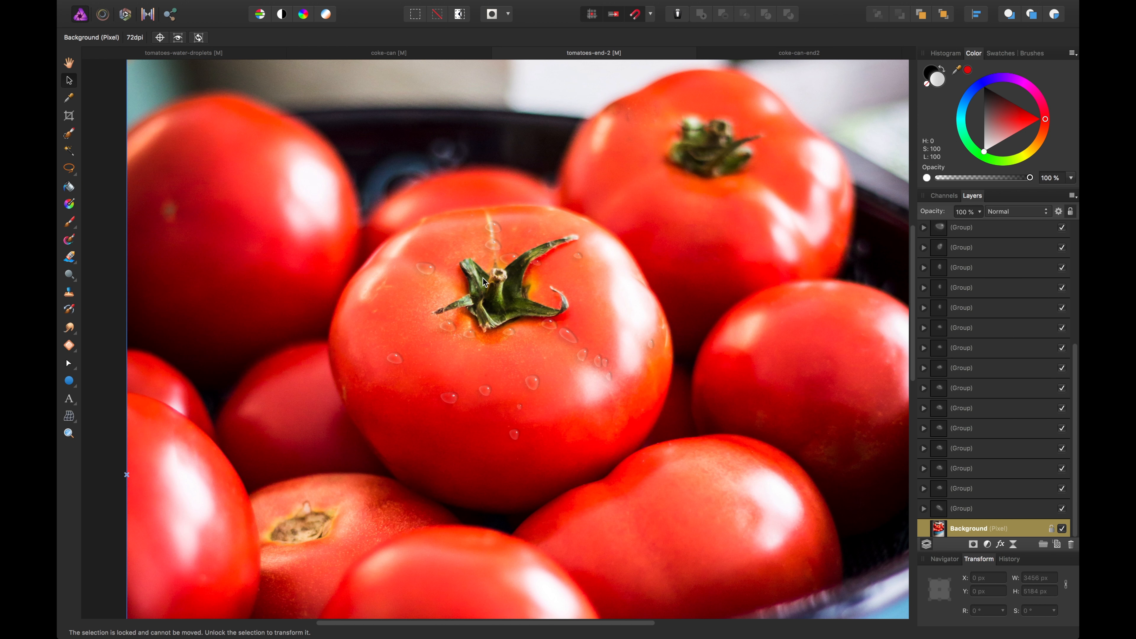
Step: Combine all the droplet groups into one group and set its opacity to 90%
scroll(1029, 396, up, 3)
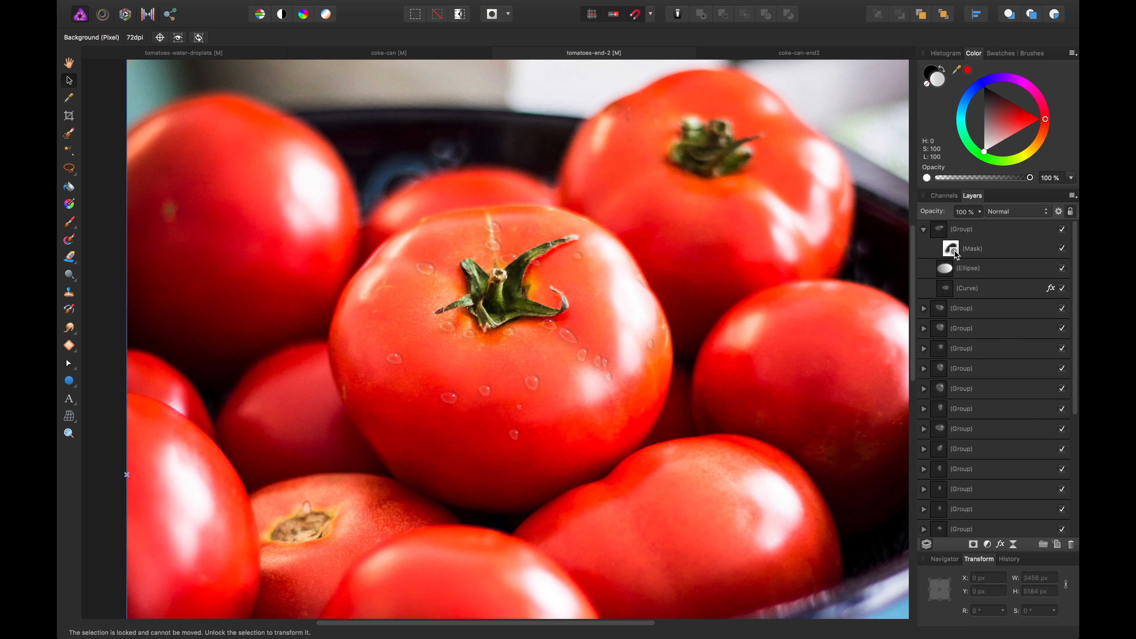
click(923, 229)
click(992, 238)
scroll(997, 403, down, 1)
shift+click(999, 509)
key(super+g)
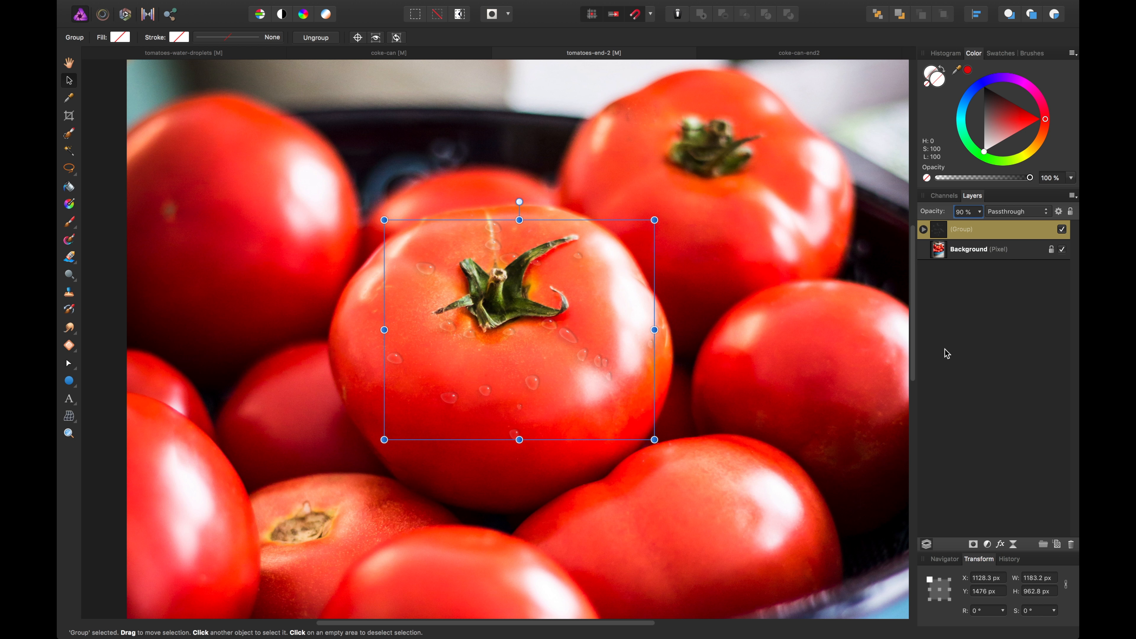
Step: Apply a Gaussian Blur effect with a 0.1 px radius to the combined droplet group and check it on the photo
click(1002, 545)
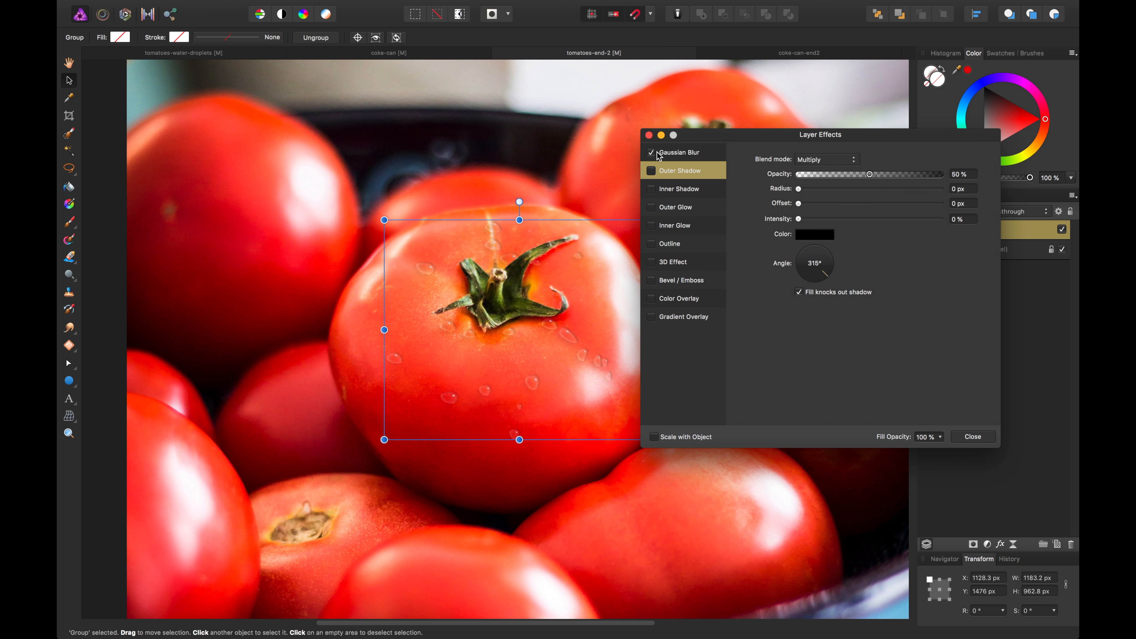
click(676, 156)
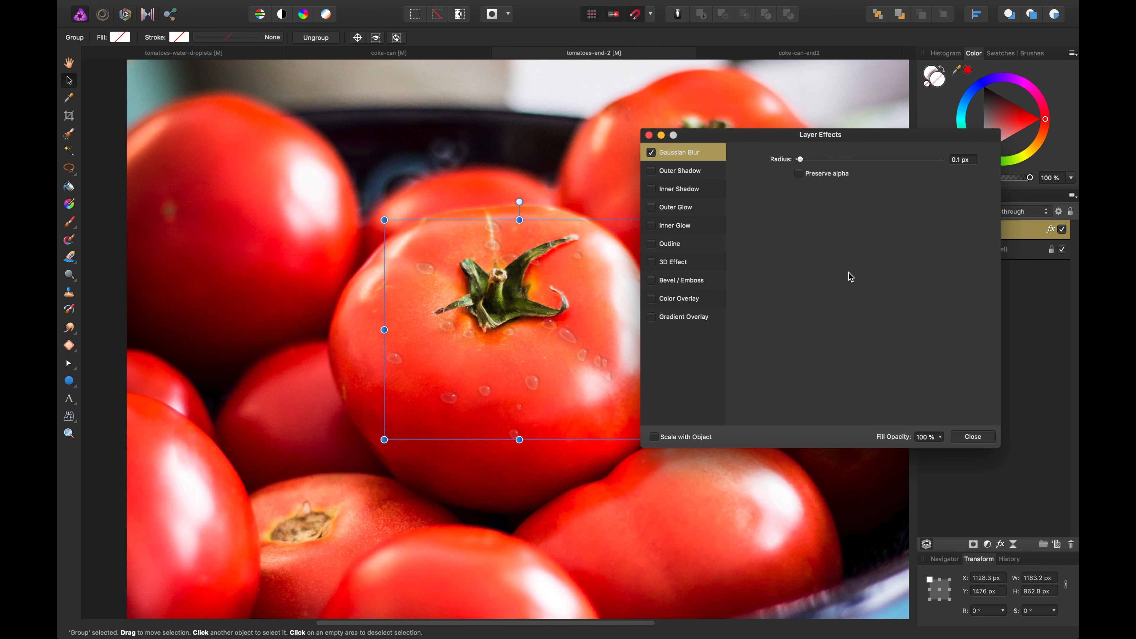
click(973, 436)
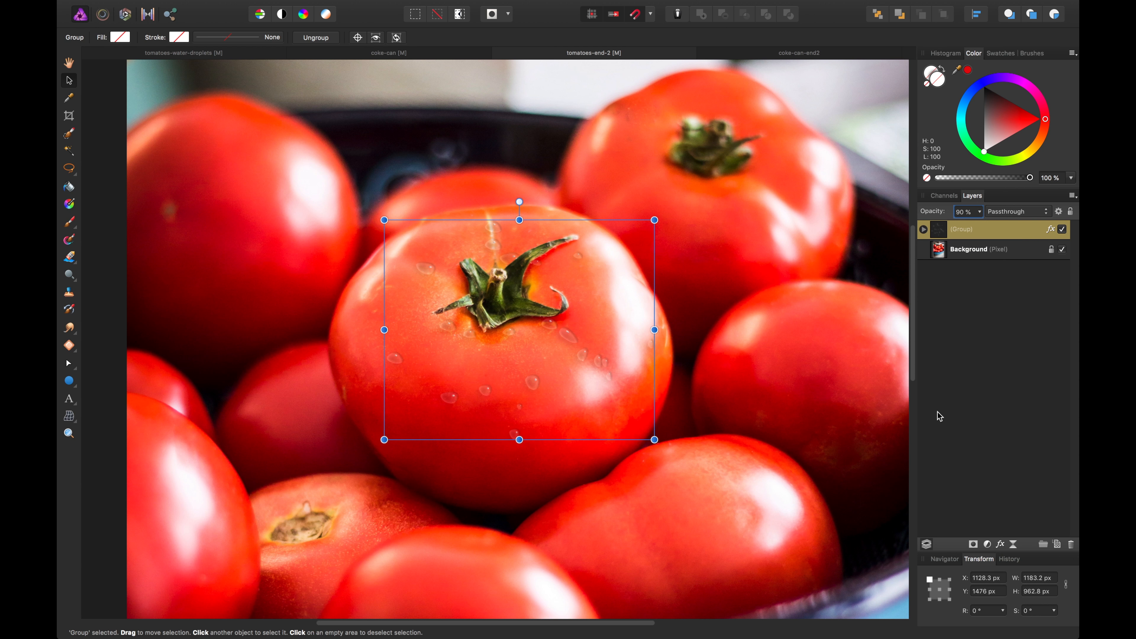
key(super+minus)
key(super+minus)
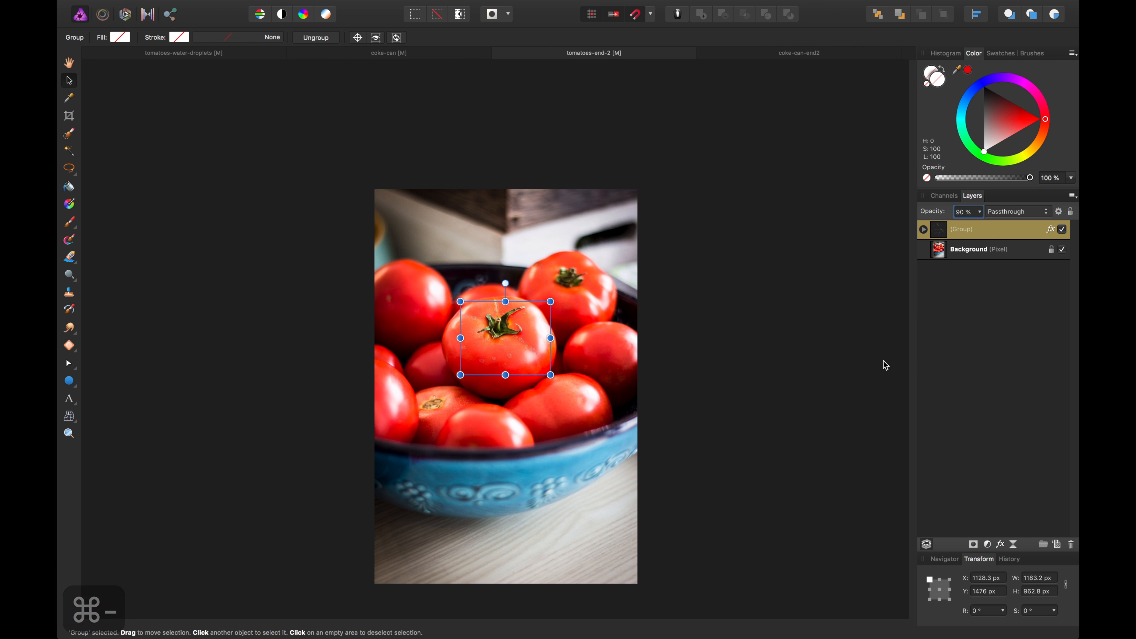
click(883, 364)
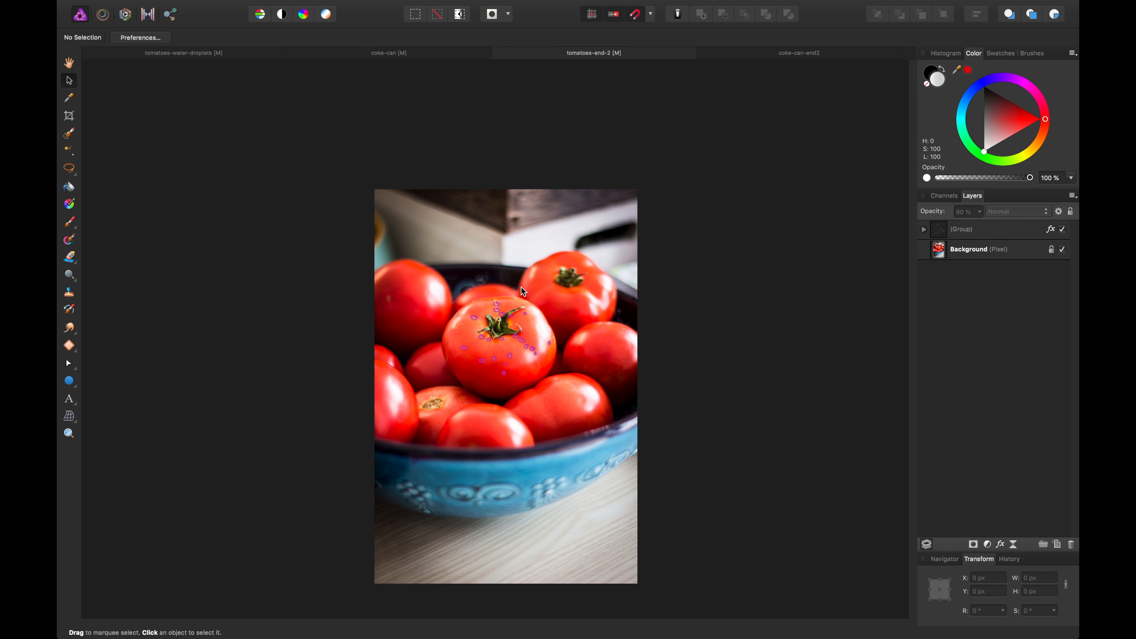
key(super+equal)
key(super+equal)
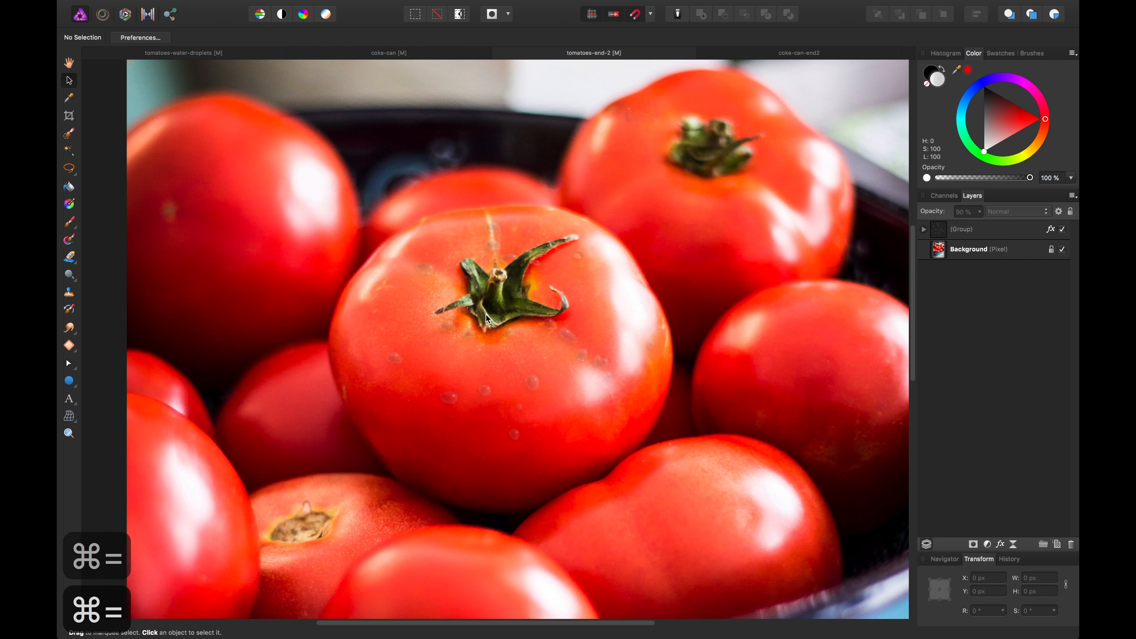
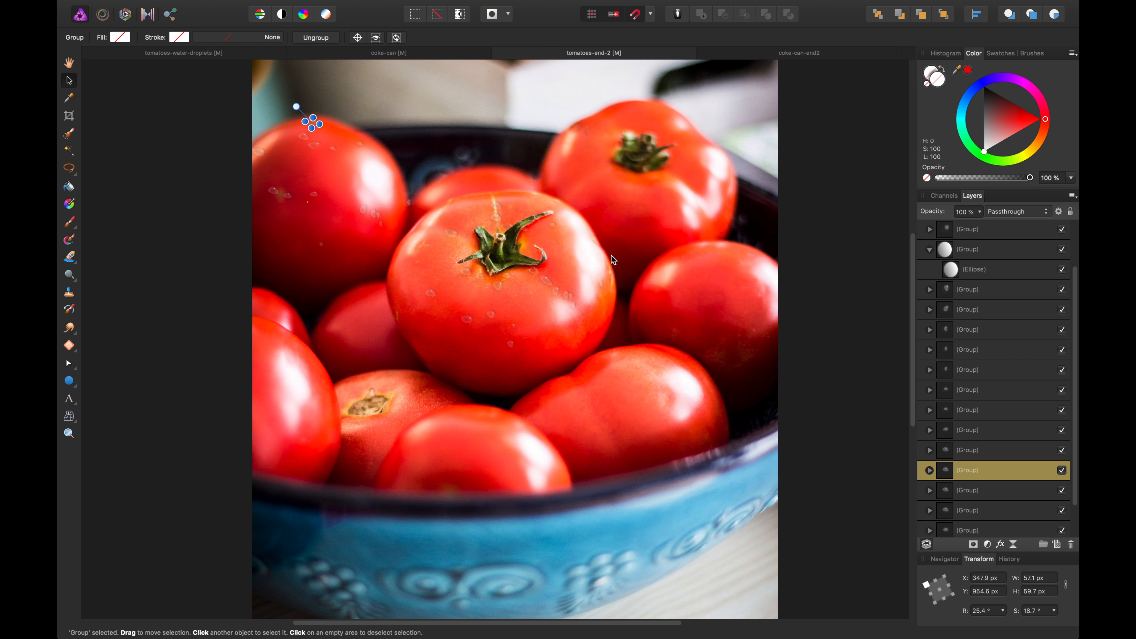
Step: Set the Gaussian Blur radius of the back-left tomato's droplet group to 3.3 px
scroll(1024, 341, up, 3)
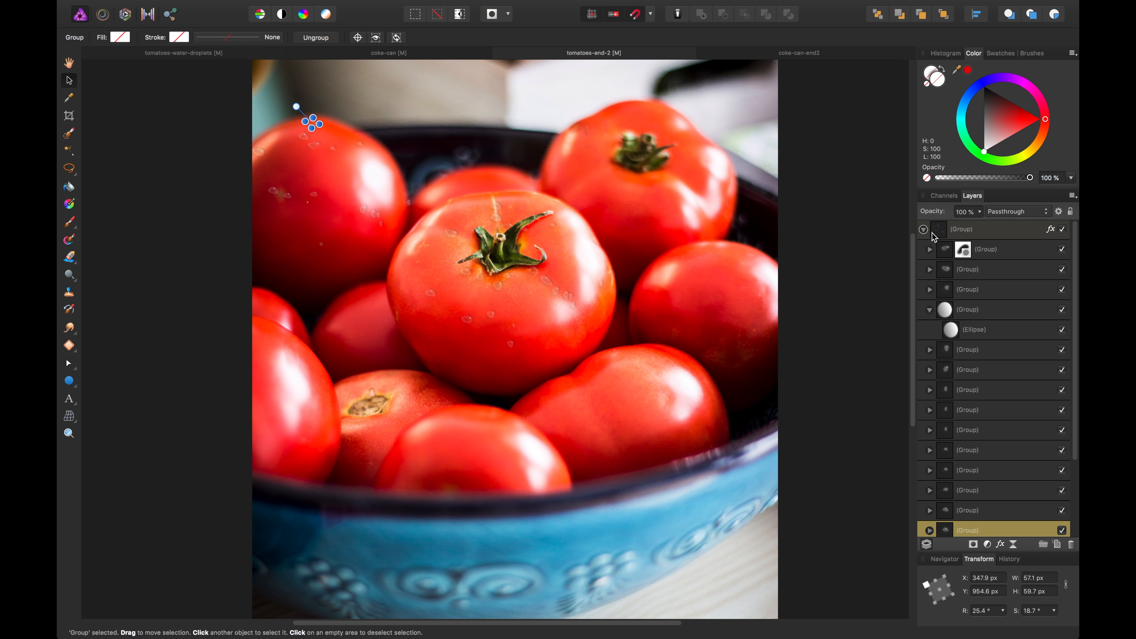
click(924, 230)
click(979, 231)
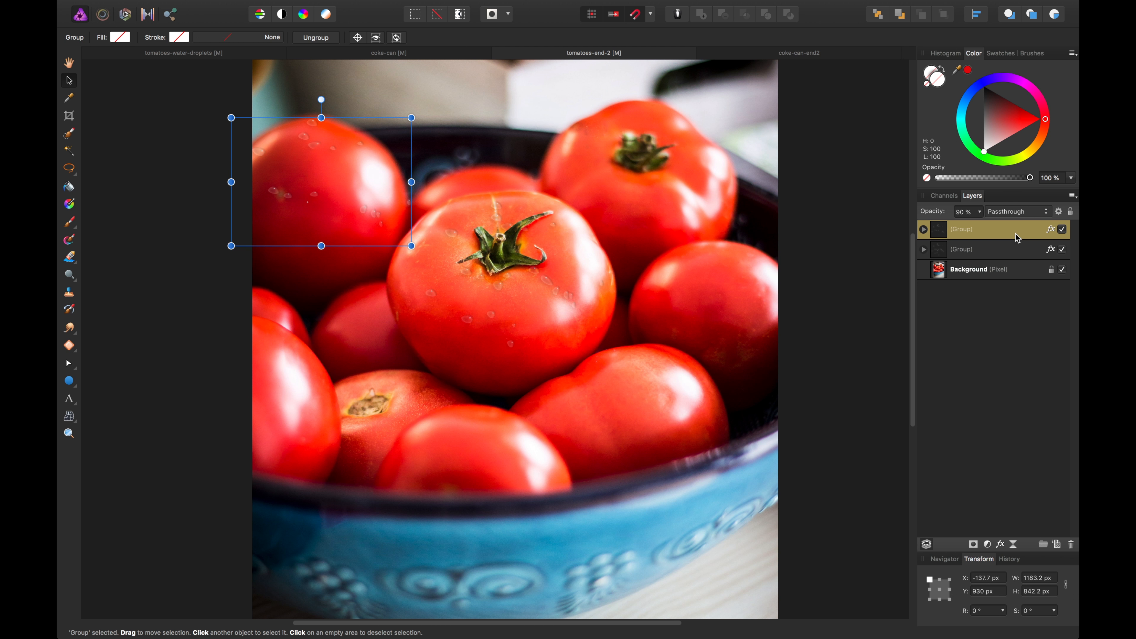
click(1050, 228)
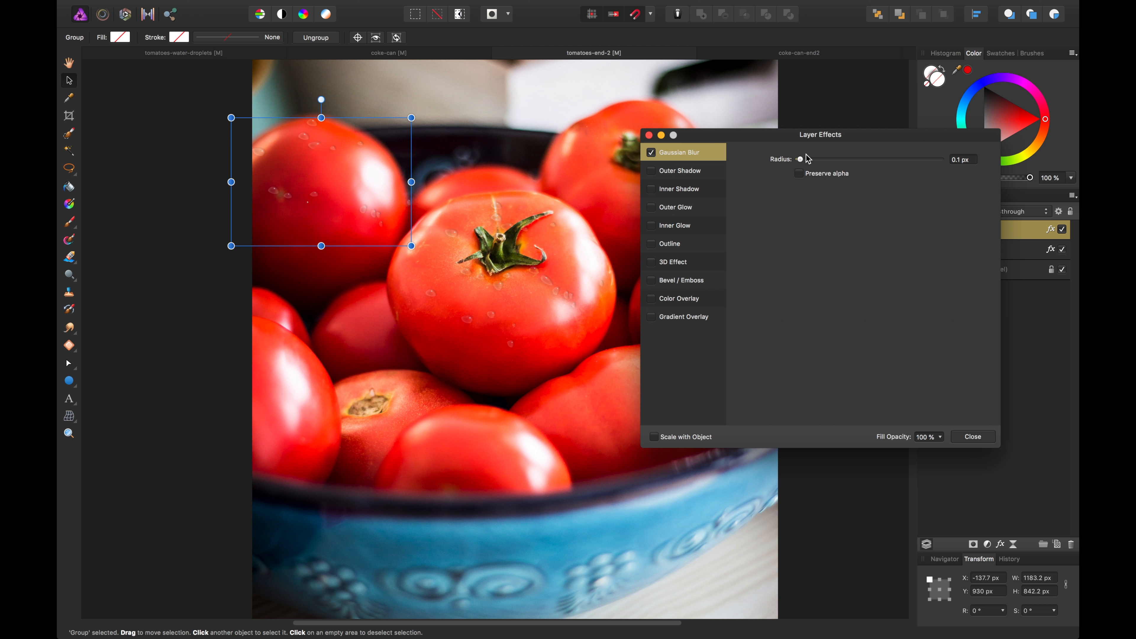
drag(807, 159, 849, 166)
click(799, 175)
drag(849, 160, 838, 160)
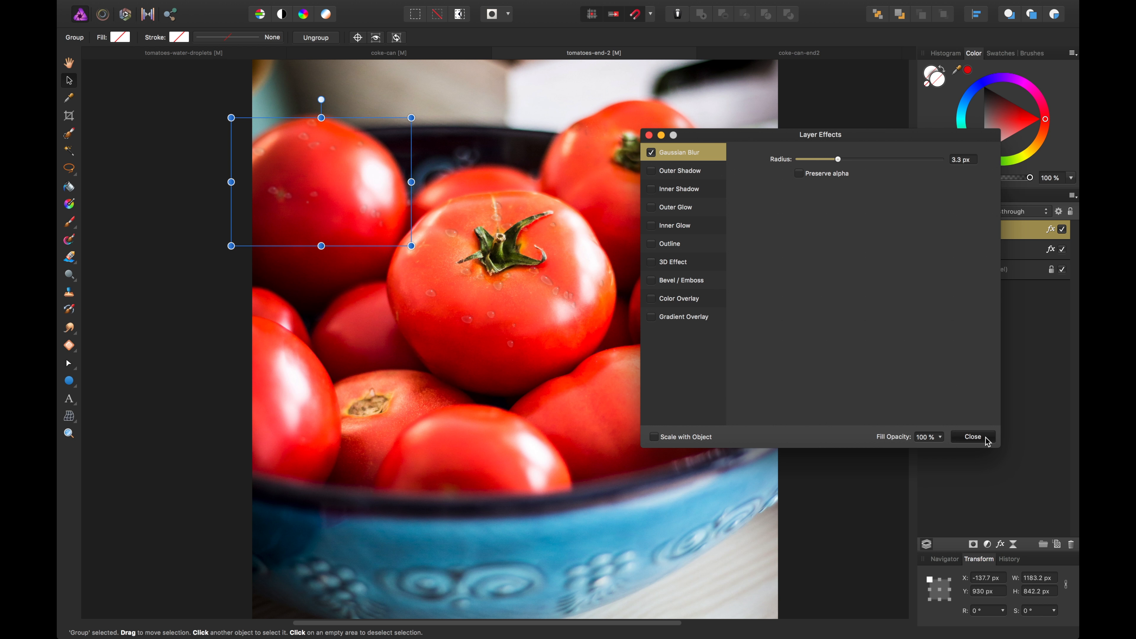
click(973, 437)
Step: Duplicate the blurred droplet group onto the two right-hand tomatoes, rotating the second copy to 72.3° and deleting its lowest stray droplet
key(super+j)
drag(282, 190, 696, 316)
key(super+j)
drag(735, 220, 645, 272)
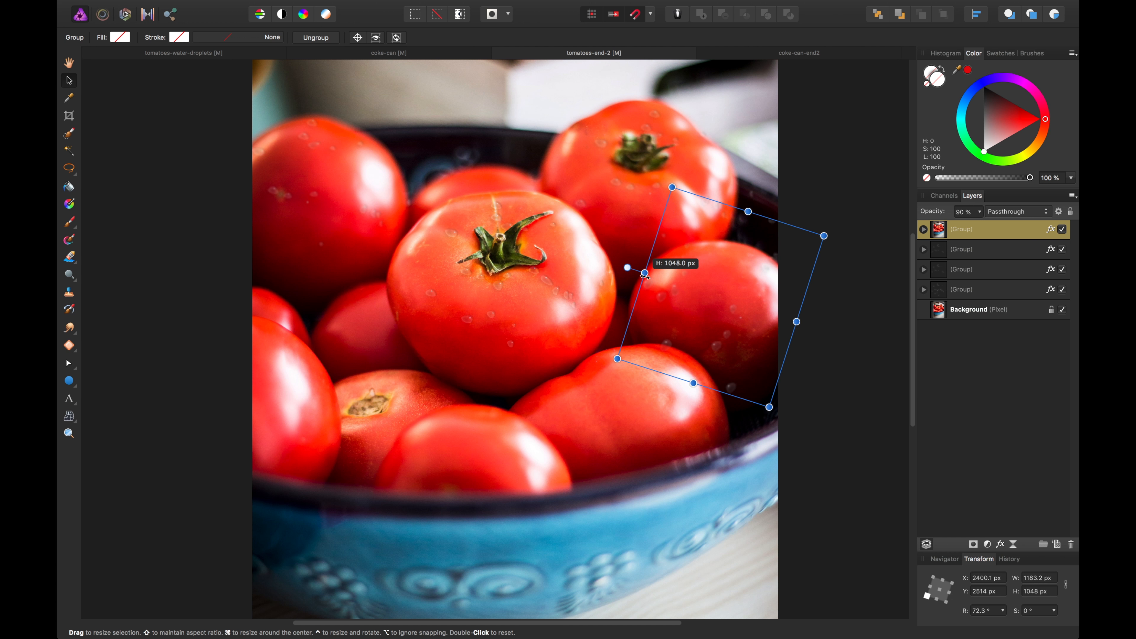
click(736, 383)
key(Delete)
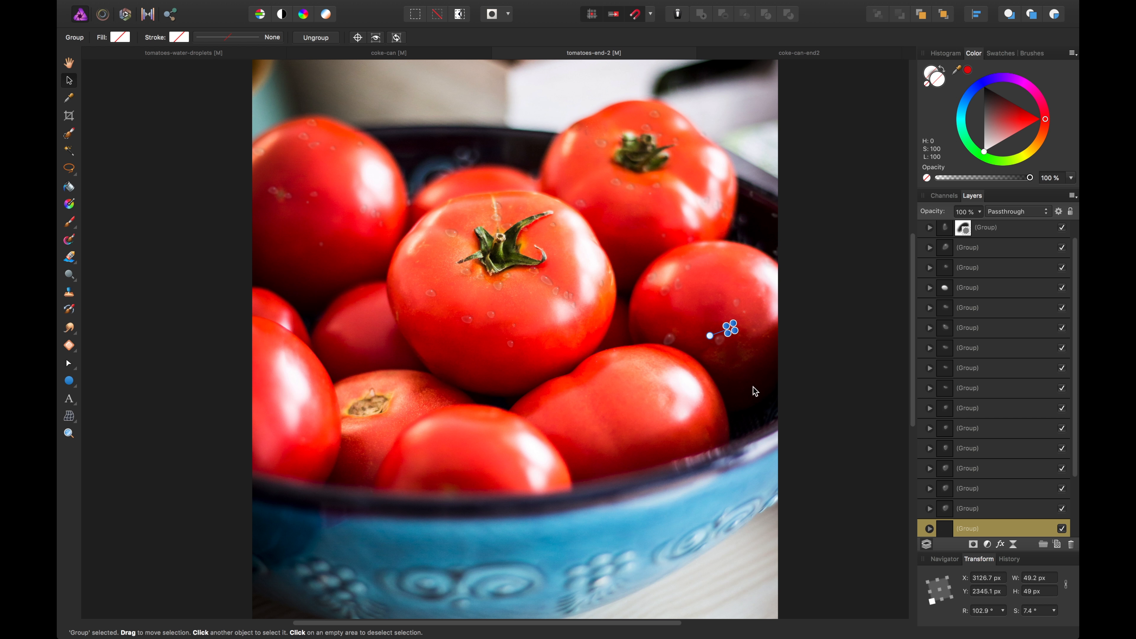
Step: Copy the right tomato's droplet group onto the front-right tomato and onto the front-left tomato, rotating the latter copy to -58.2°
click(974, 232)
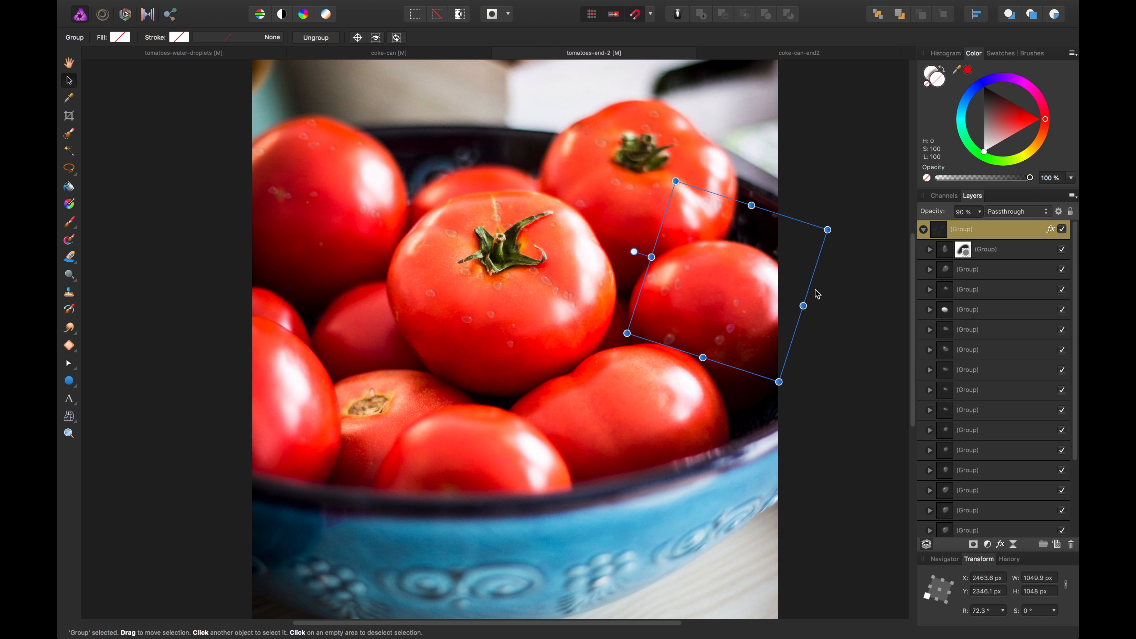
drag(759, 311, 670, 442)
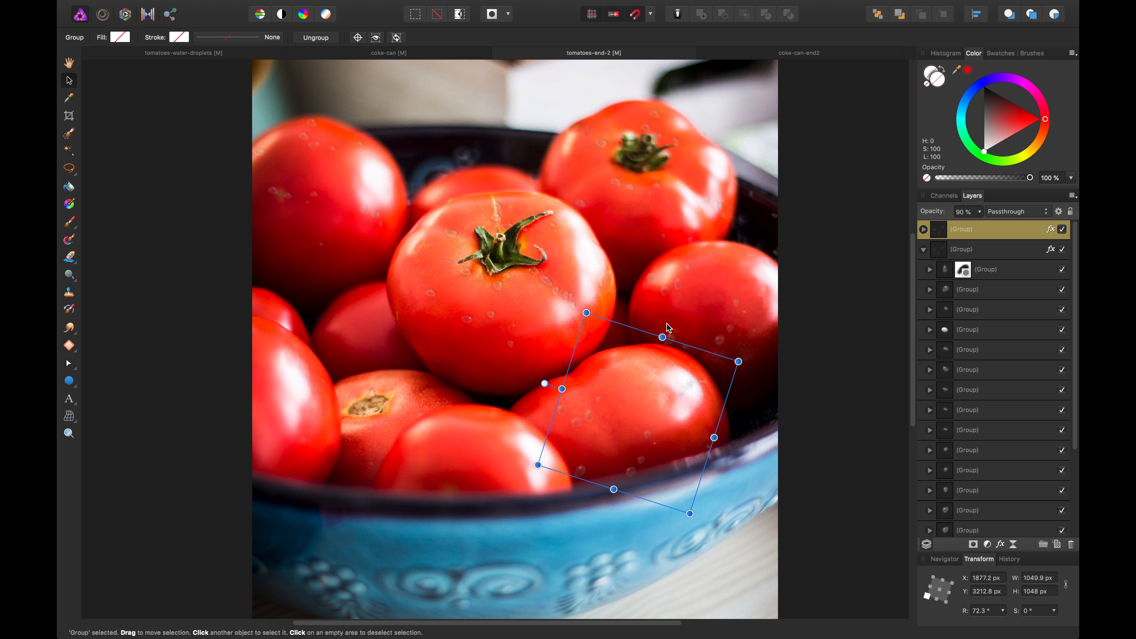
drag(544, 383, 321, 368)
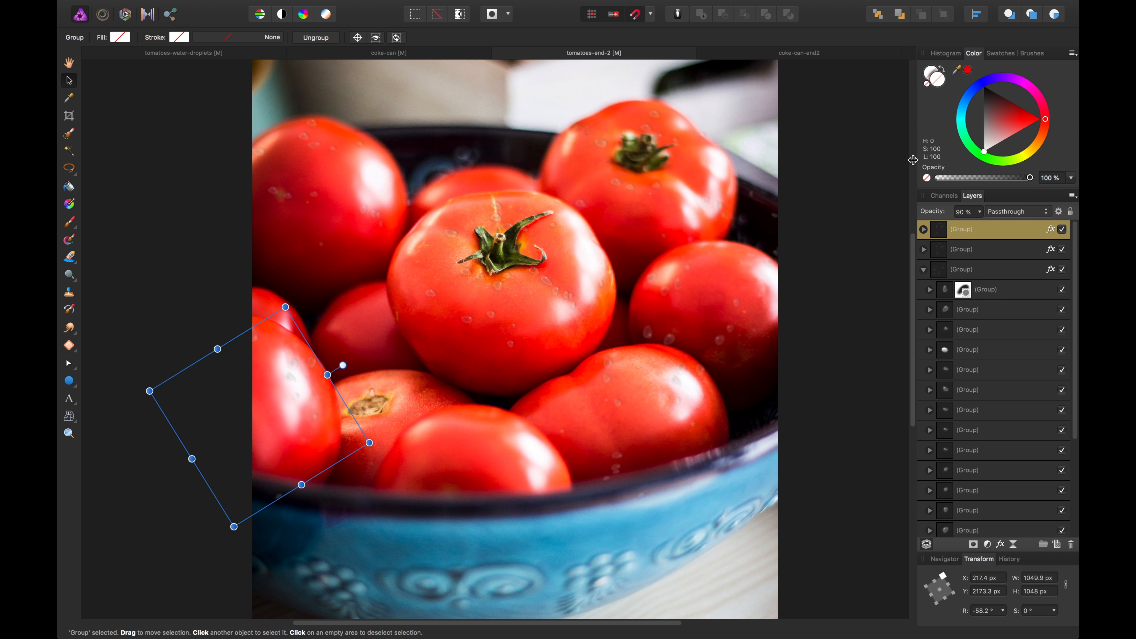
Step: Reduce the opacity of the right-hand tomato's droplet group to about 75%
click(849, 255)
click(733, 336)
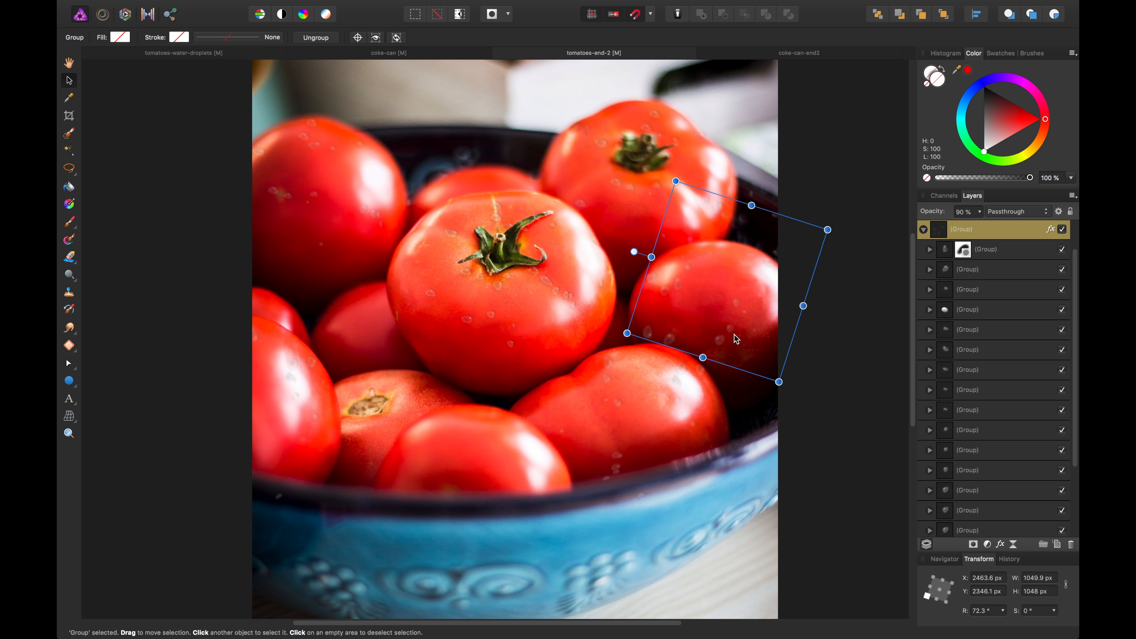
click(980, 213)
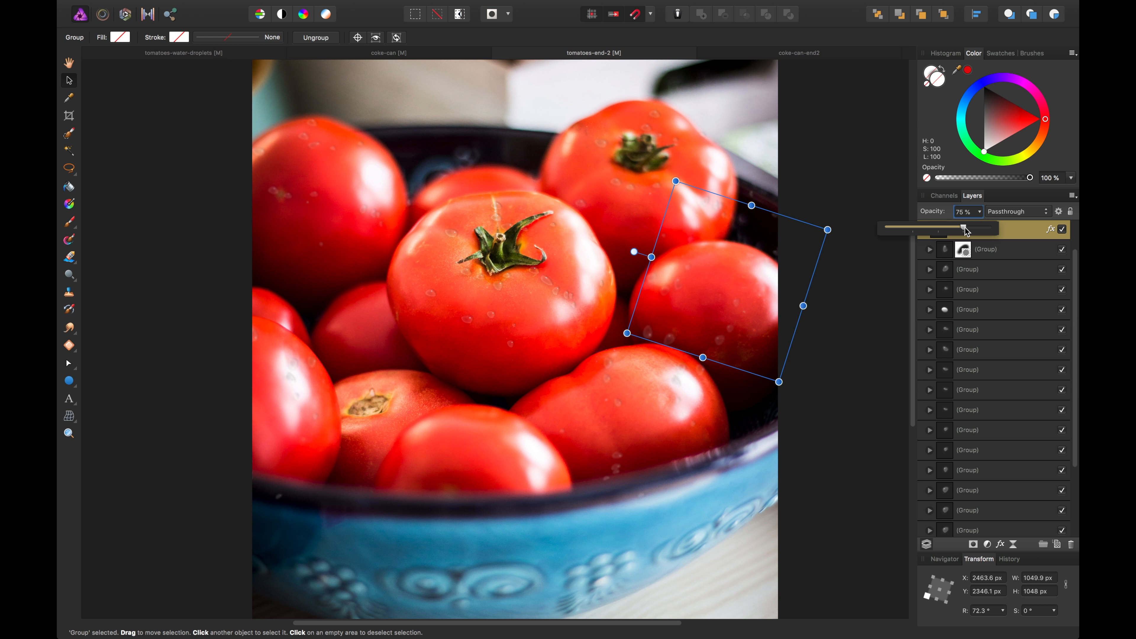
drag(951, 228, 961, 227)
Step: Delete the two stray droplets around the gap between the right-hand tomato and the front-right tomato
double_click(648, 333)
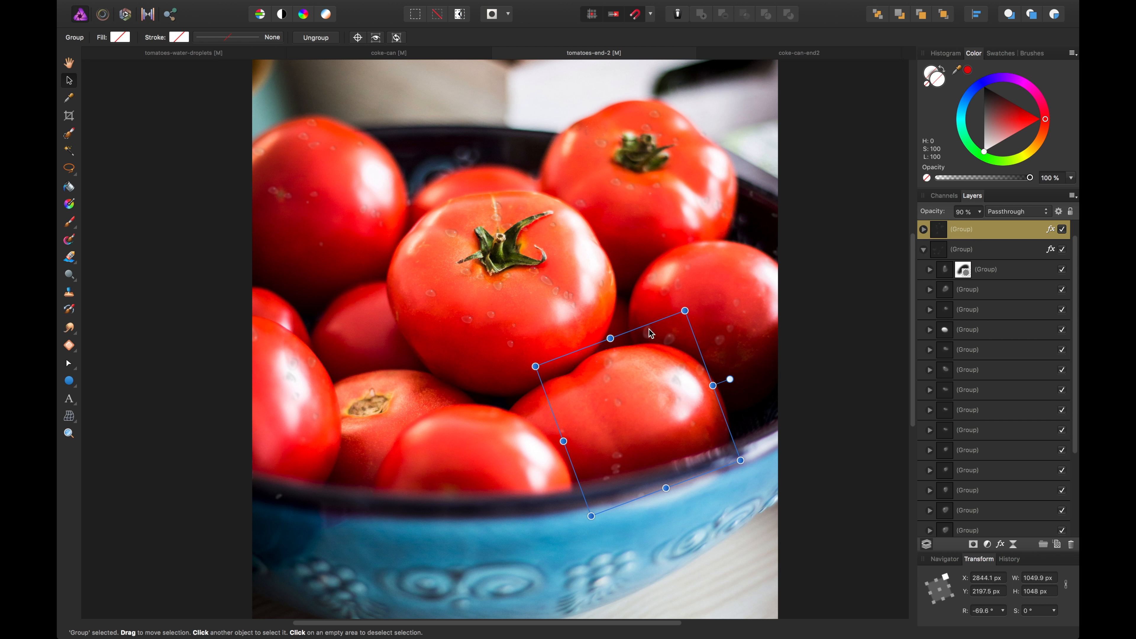
key(Delete)
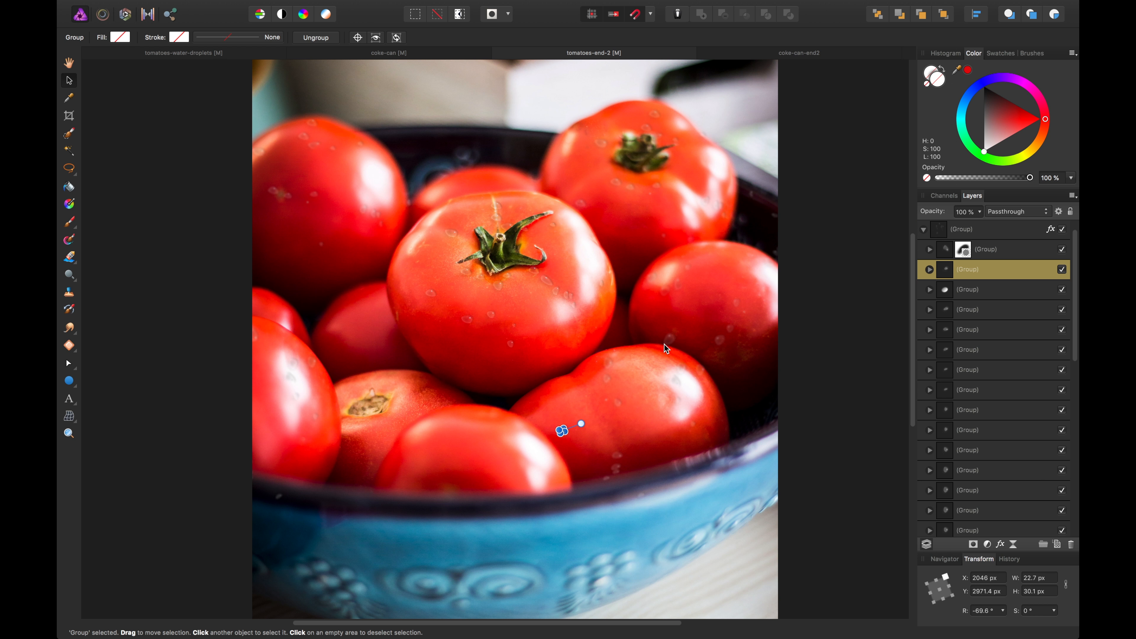
click(667, 341)
click(668, 340)
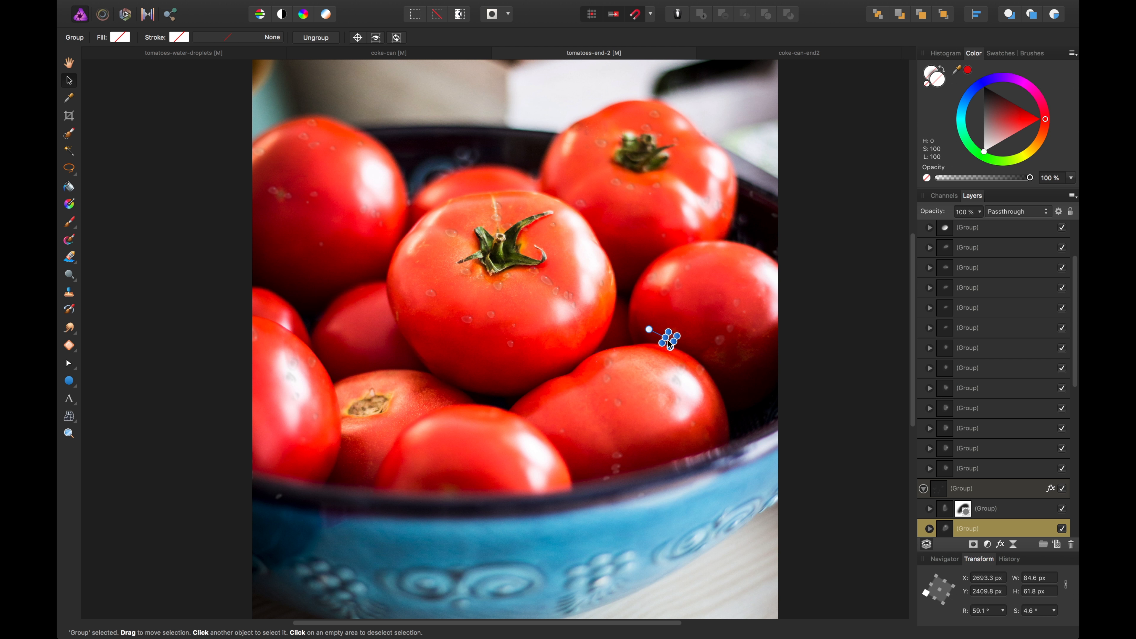
key(Delete)
Step: Move the central droplet of the front-right tomato slightly left and one of its upper droplets down to the middle
click(618, 403)
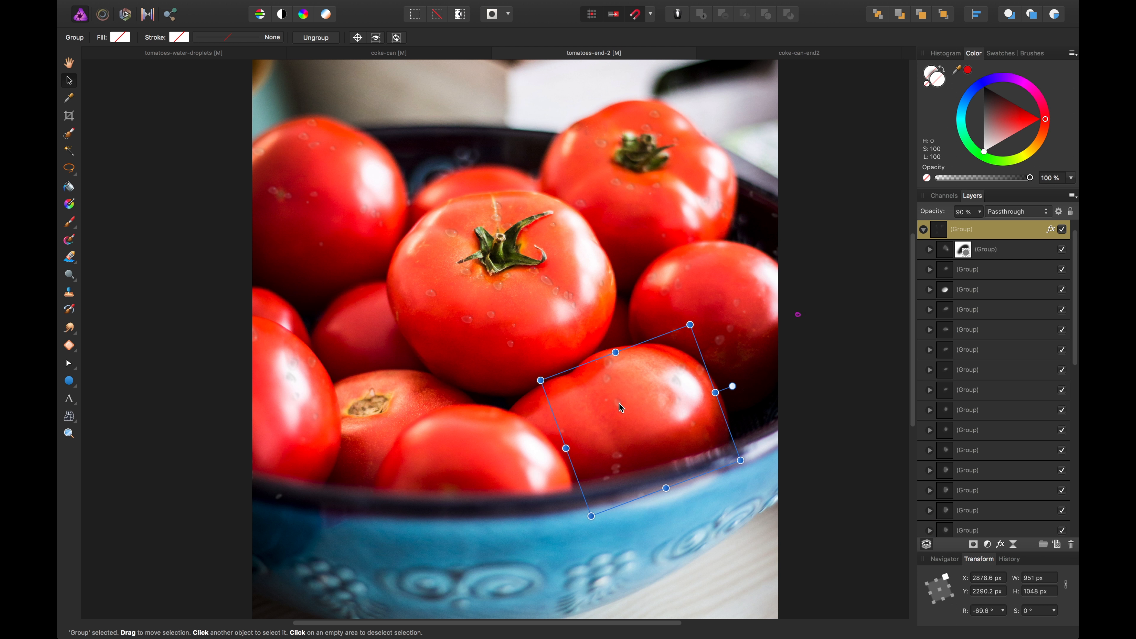
click(618, 404)
key(super+equal)
key(super+equal)
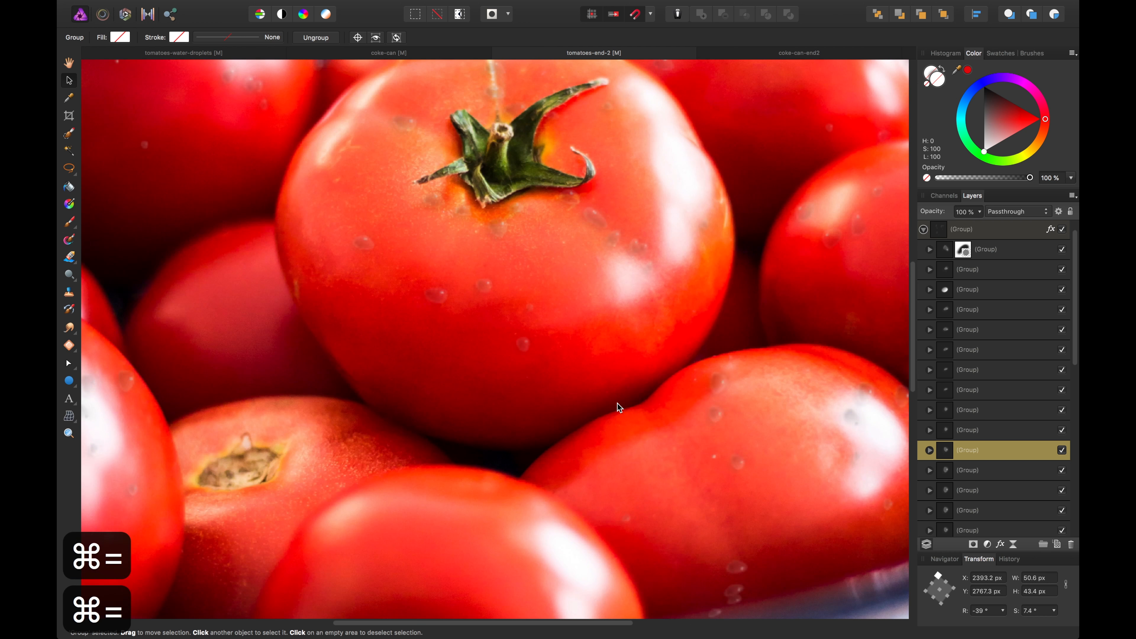
drag(629, 400, 489, 243)
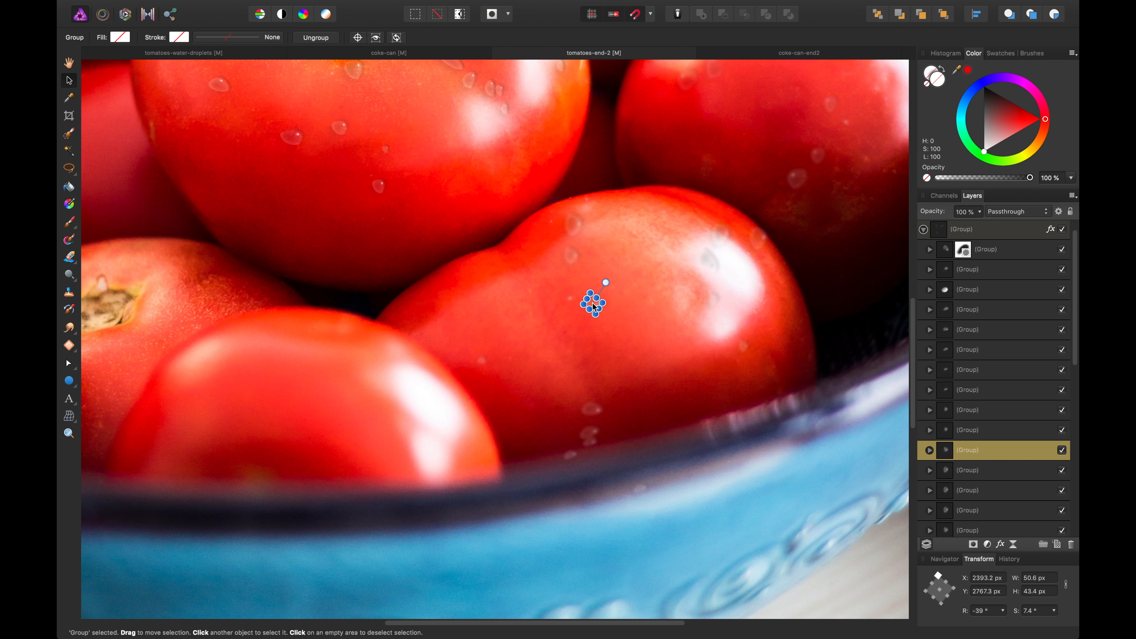
drag(596, 304, 547, 310)
click(572, 255)
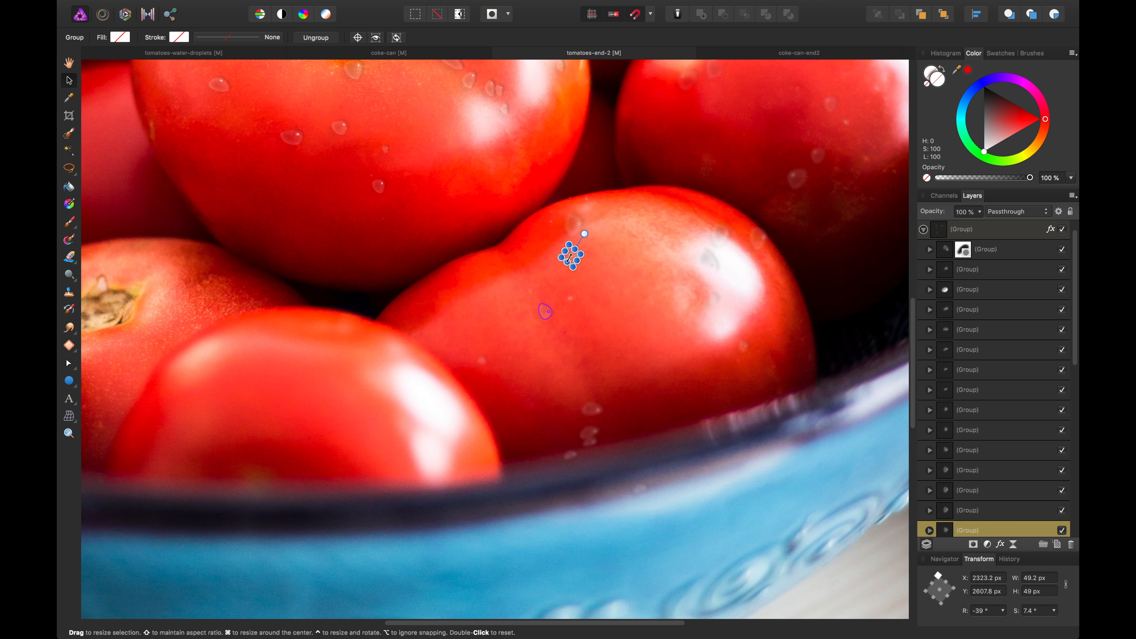
drag(574, 258, 565, 350)
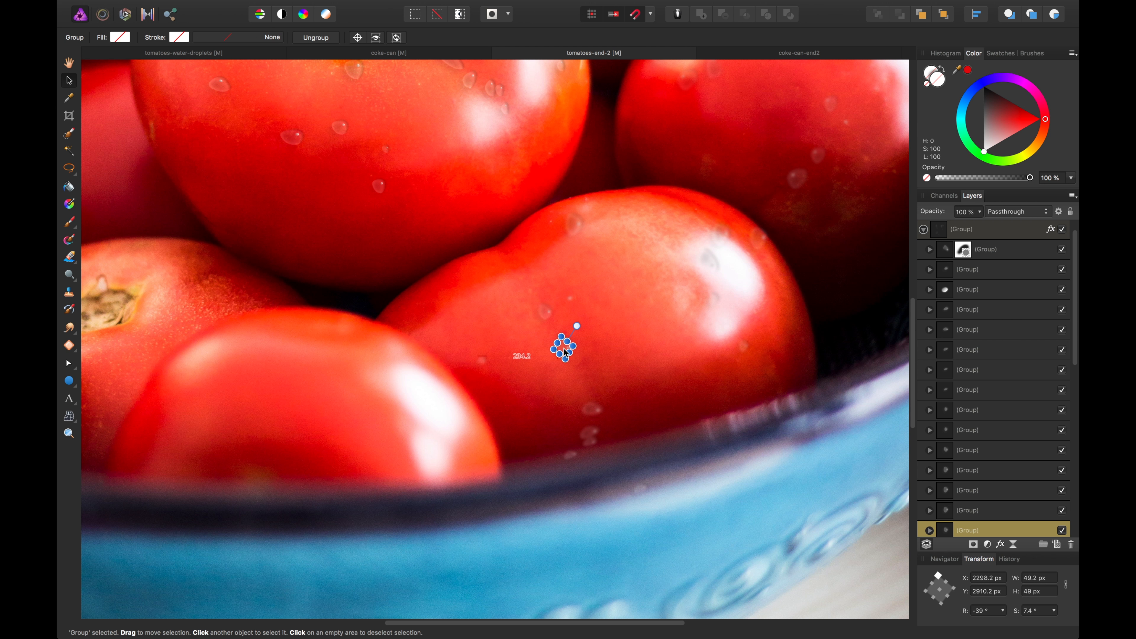
Step: Raise two droplets from the front-right tomato's lower edge and shift its top droplet down towards the left side
click(591, 411)
drag(590, 410, 578, 382)
click(598, 429)
drag(597, 429, 593, 406)
click(575, 228)
drag(574, 228, 519, 269)
Step: Move the droplet on the front-left tomato's right edge inward onto the fruit
scroll(519, 269, left, 8)
double_click(316, 190)
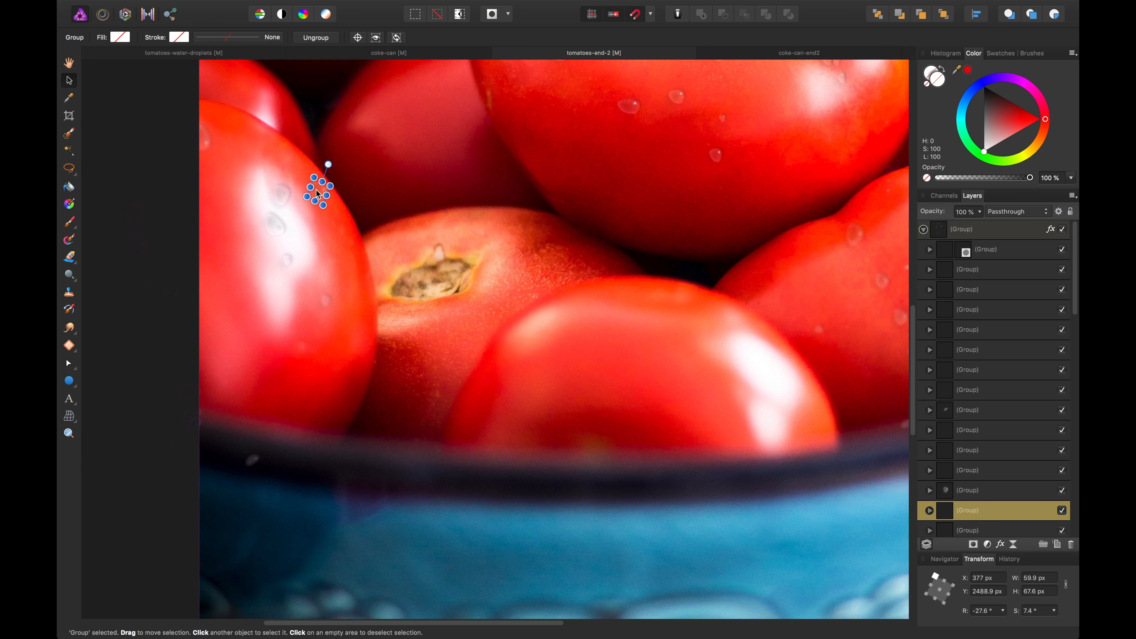
drag(316, 194, 279, 197)
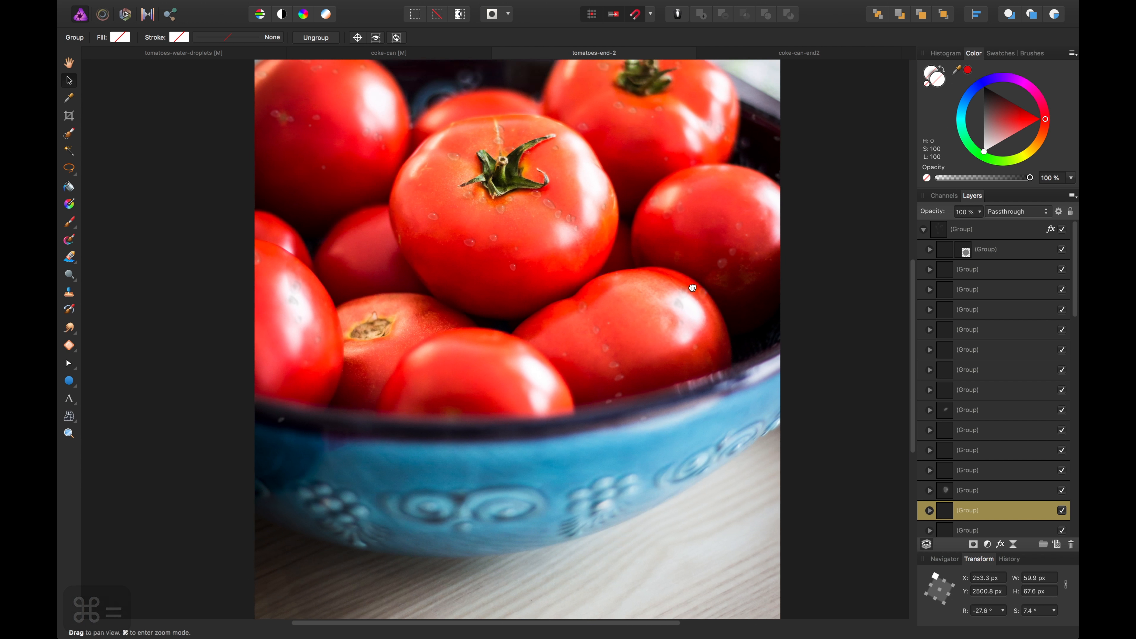
Step: Deselect the droplets, check the whole tomato photo and save the document
drag(719, 280, 782, 325)
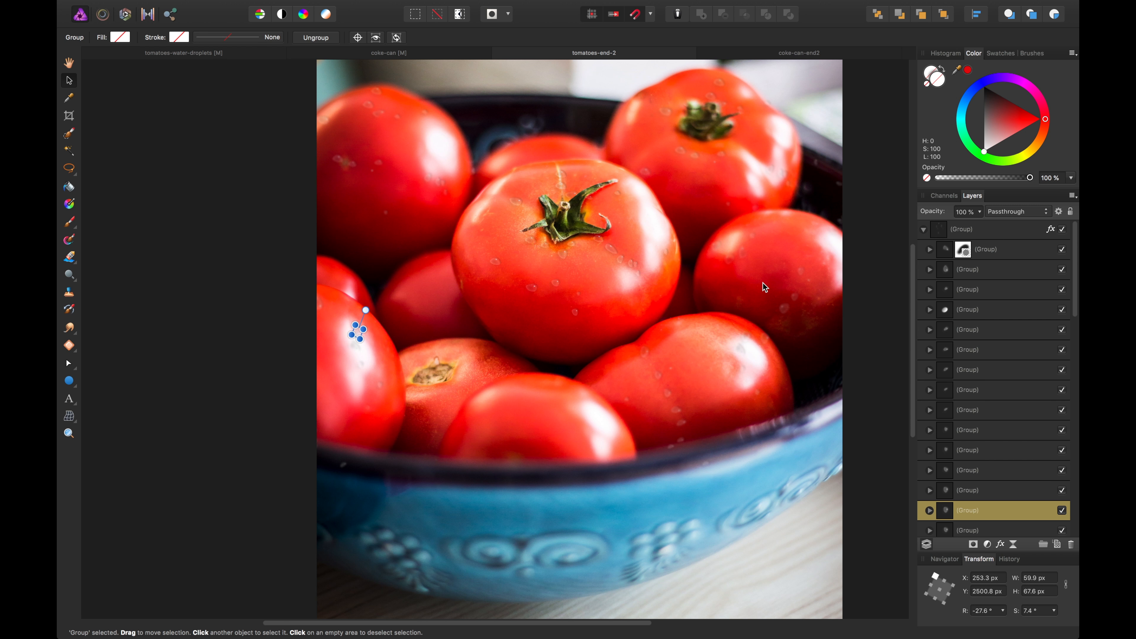
click(763, 283)
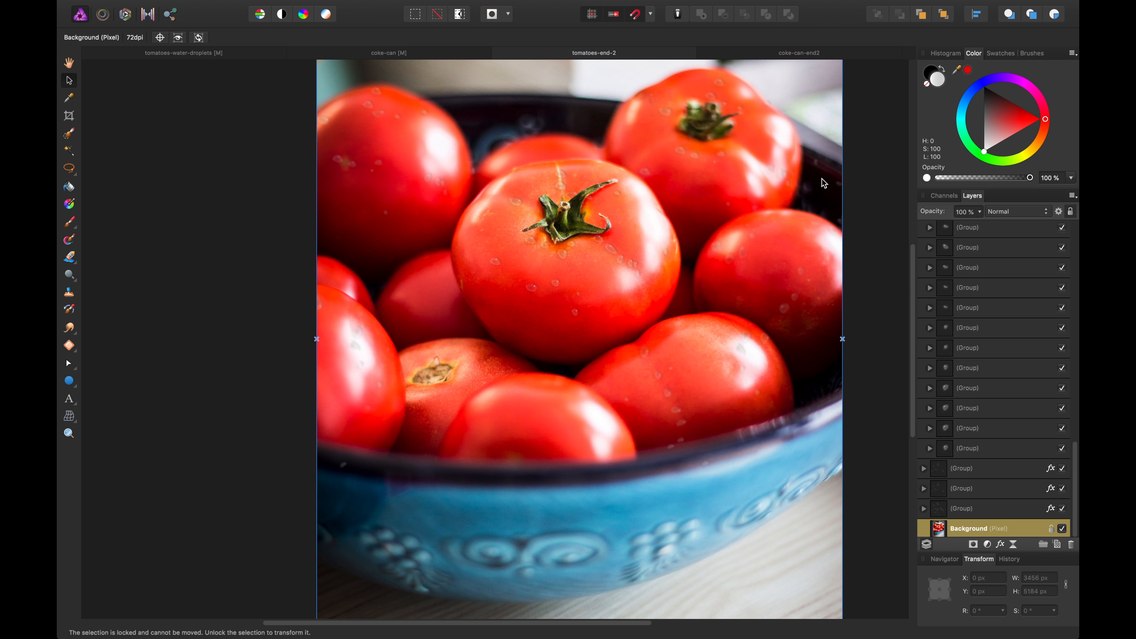
drag(757, 180, 727, 199)
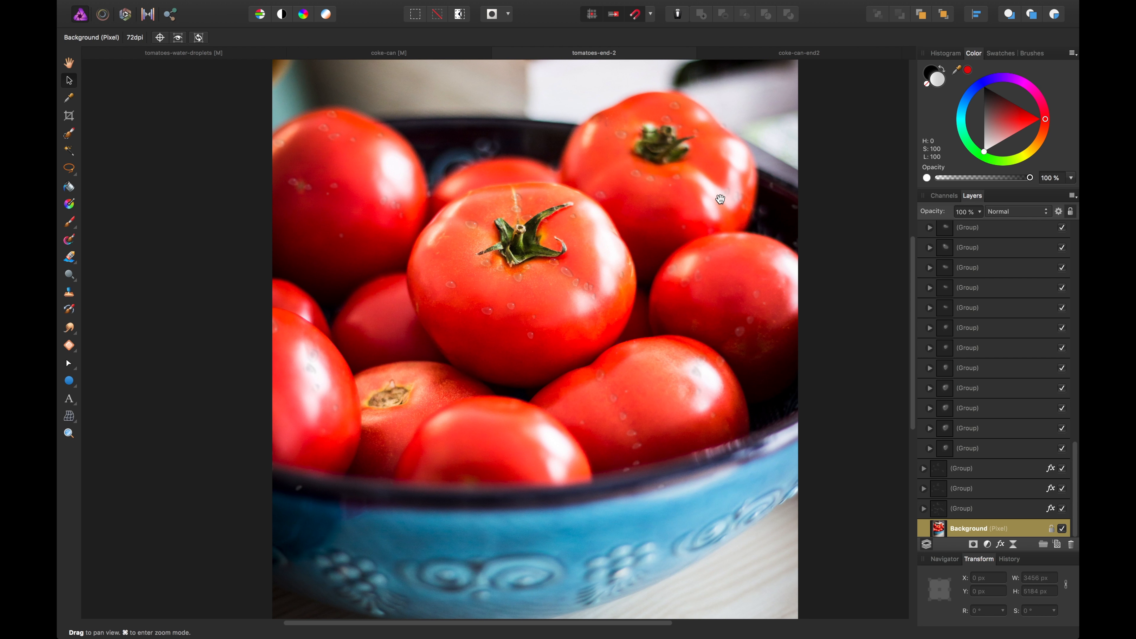
key(super+s)
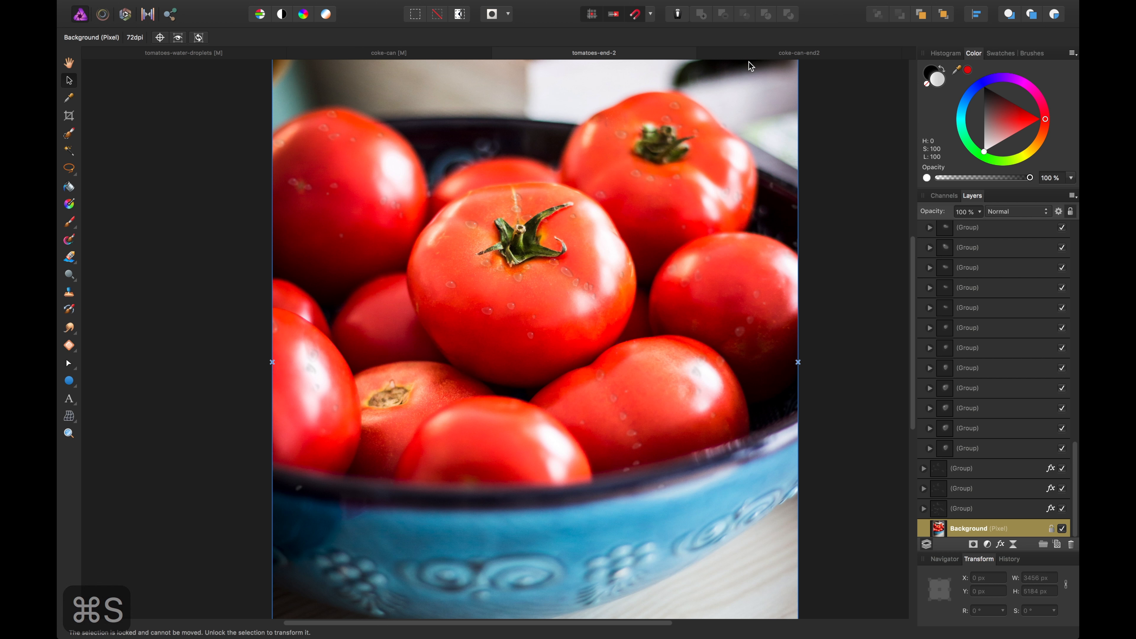
Step: Copy the central tomato's whole droplet group and paste it into the coke-can-end2 document
click(516, 273)
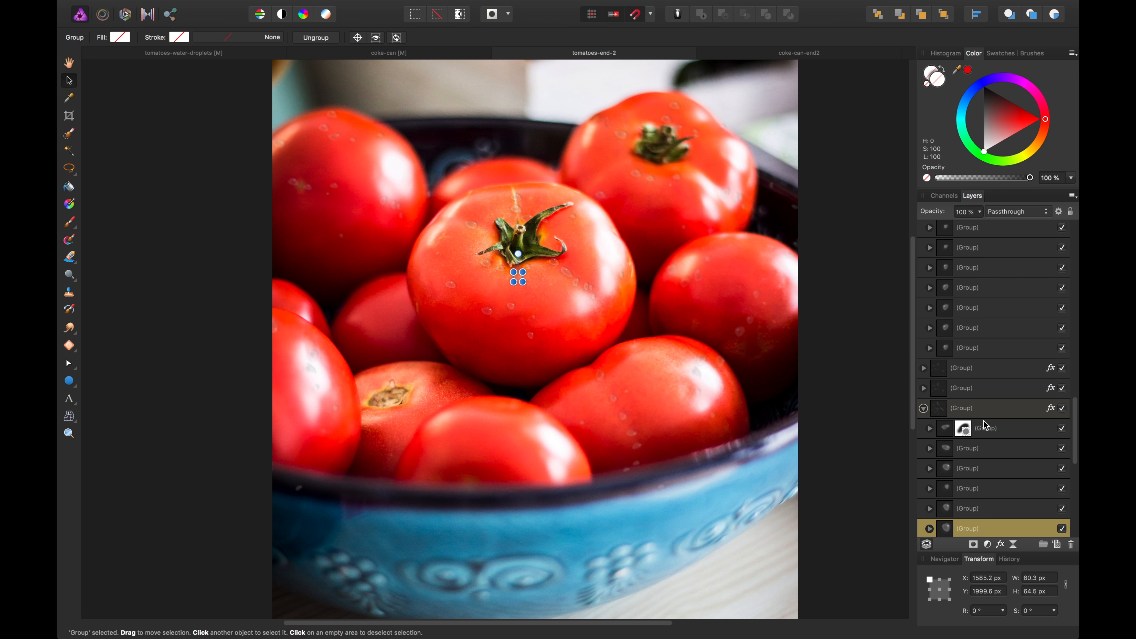
click(980, 410)
key(super+c)
click(801, 54)
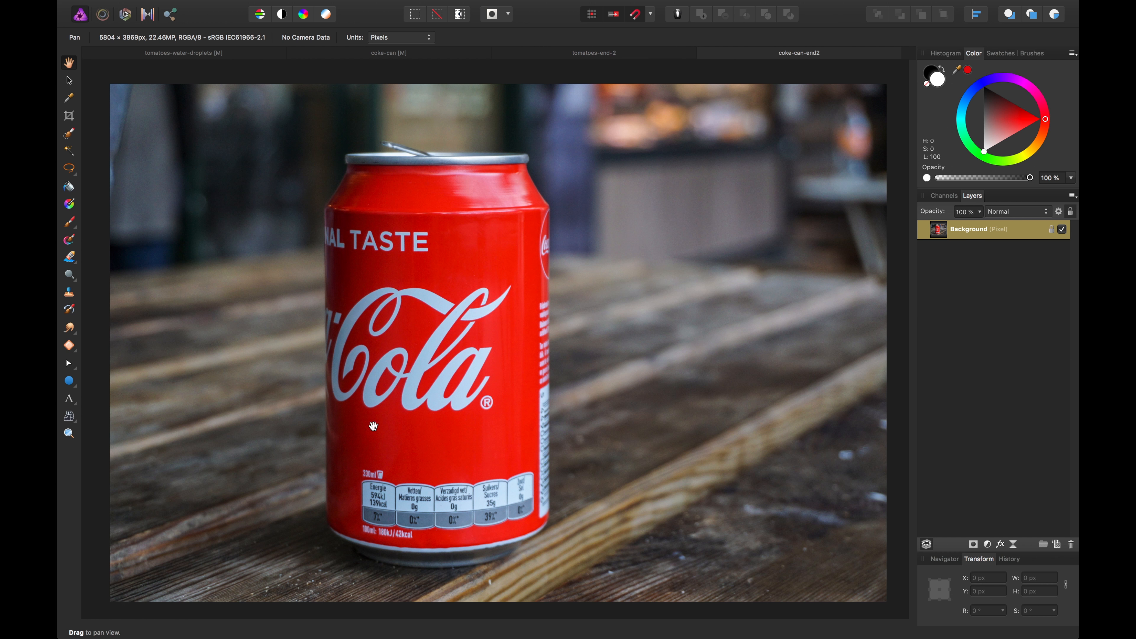
key(super+v)
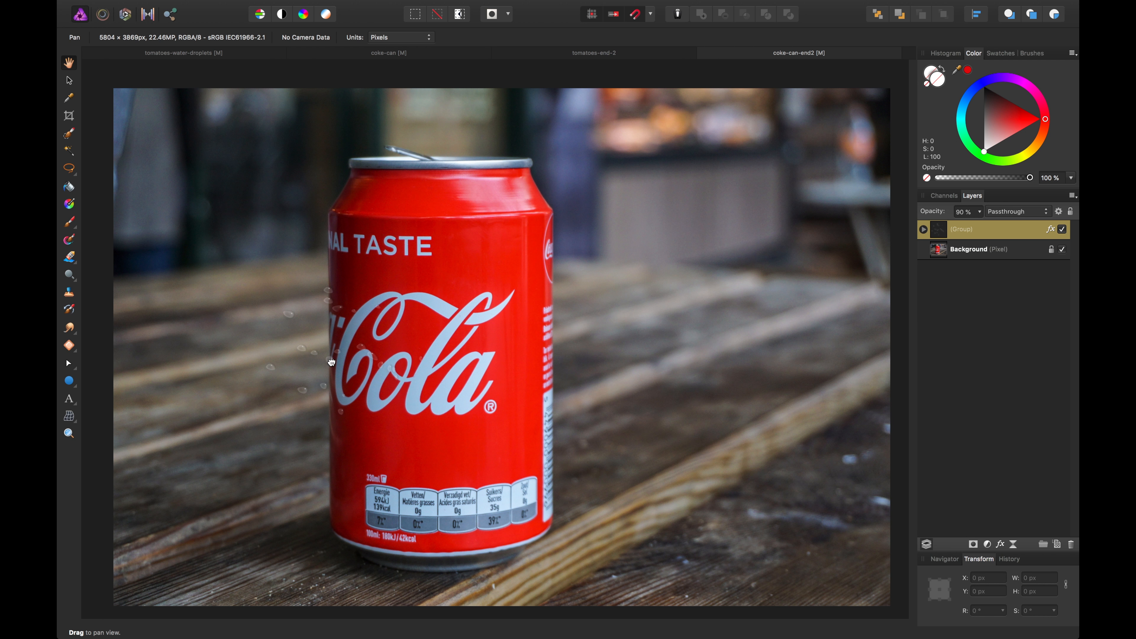
Step: Move the pasted droplet group onto the lower part of the can and rotate it to -18.5°
key(v)
drag(330, 364, 456, 499)
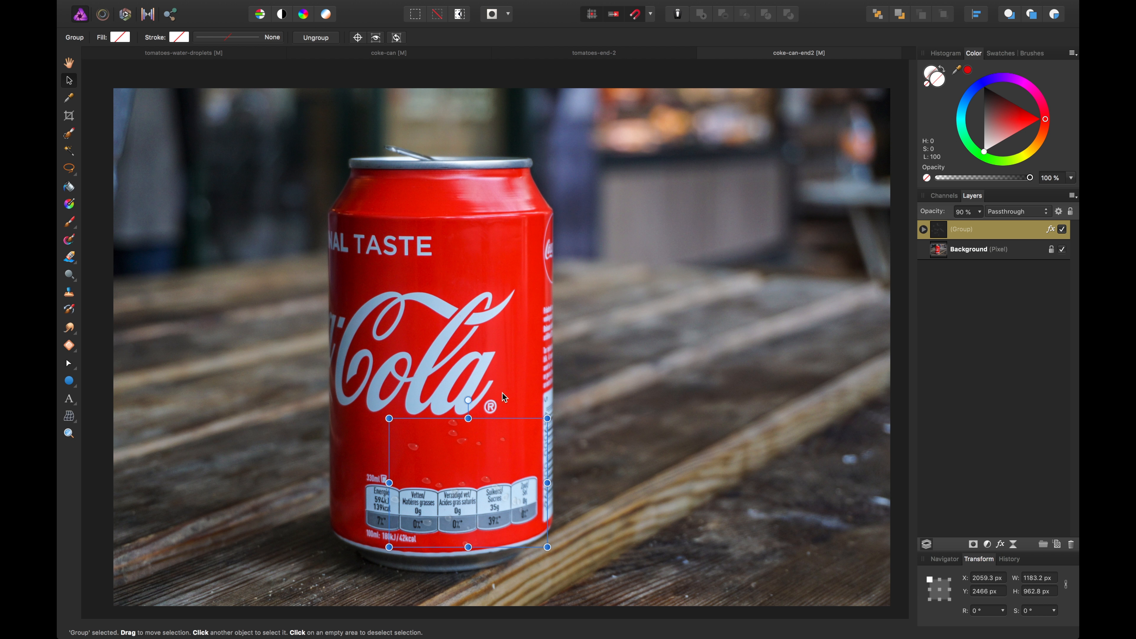
drag(469, 400, 501, 394)
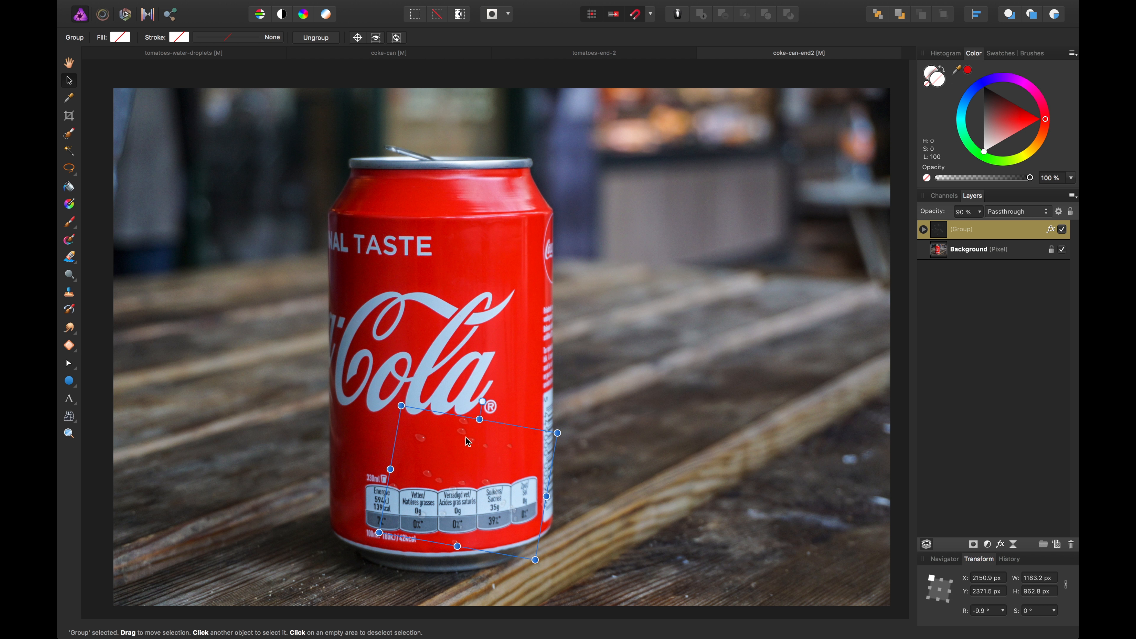
drag(482, 401, 514, 390)
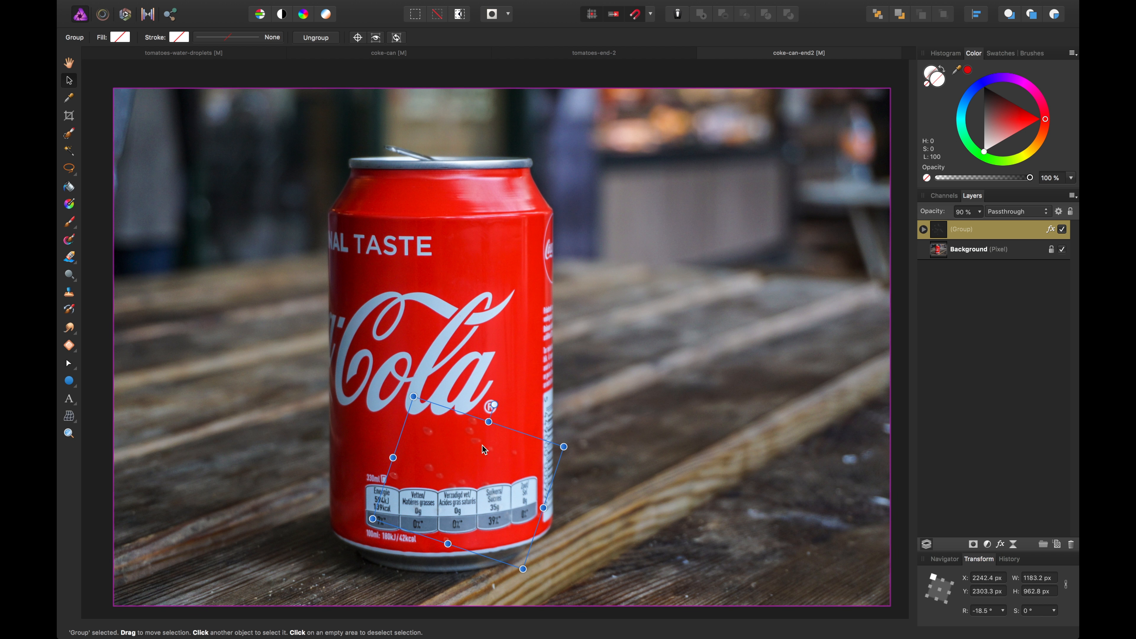
Step: Examine the droplets on the can's logo area and nutrition labels up close
key(super+equal)
key(super+equal)
key(super+equal)
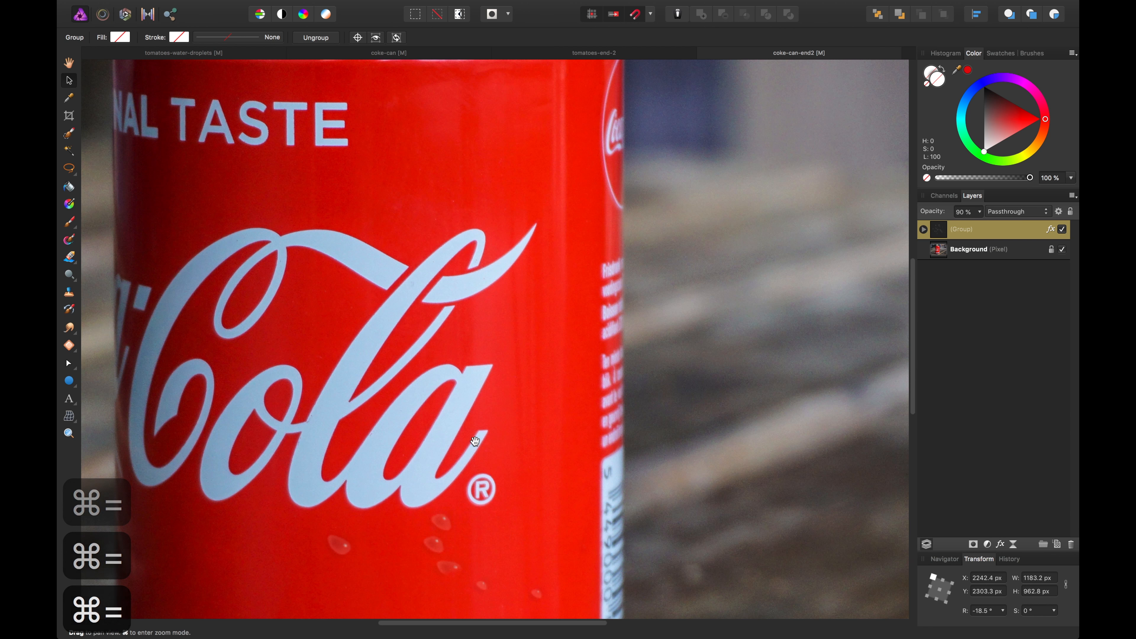
scroll(519, 248, down, 5)
key(super+equal)
key(super+equal)
key(super+equal)
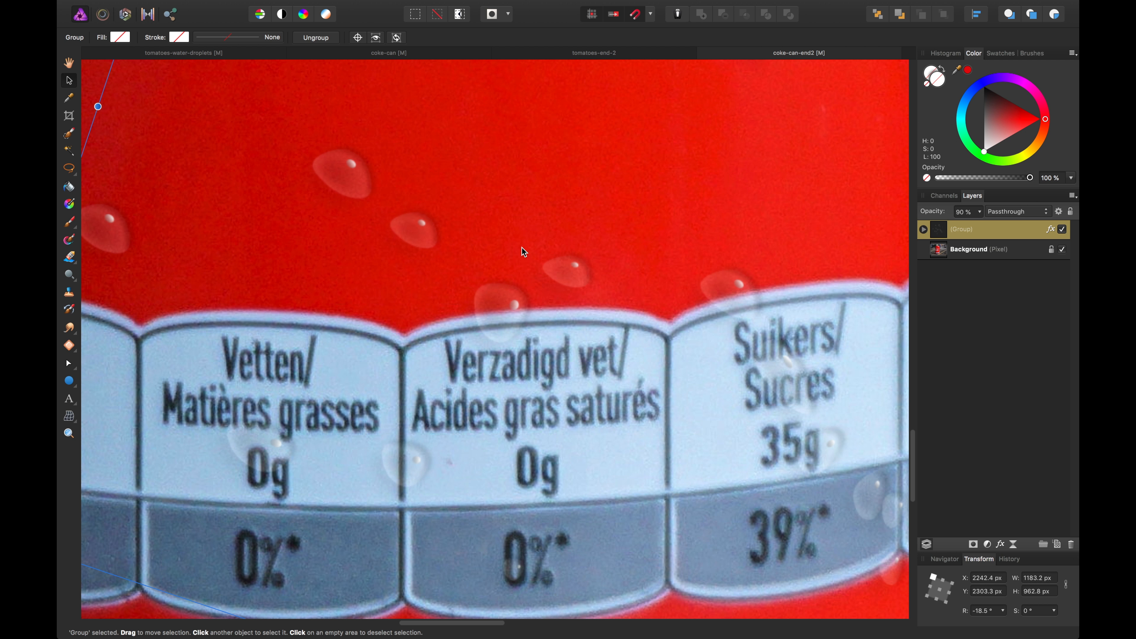
key(super+minus)
key(super+minus)
key(super+minus)
key(super+minus)
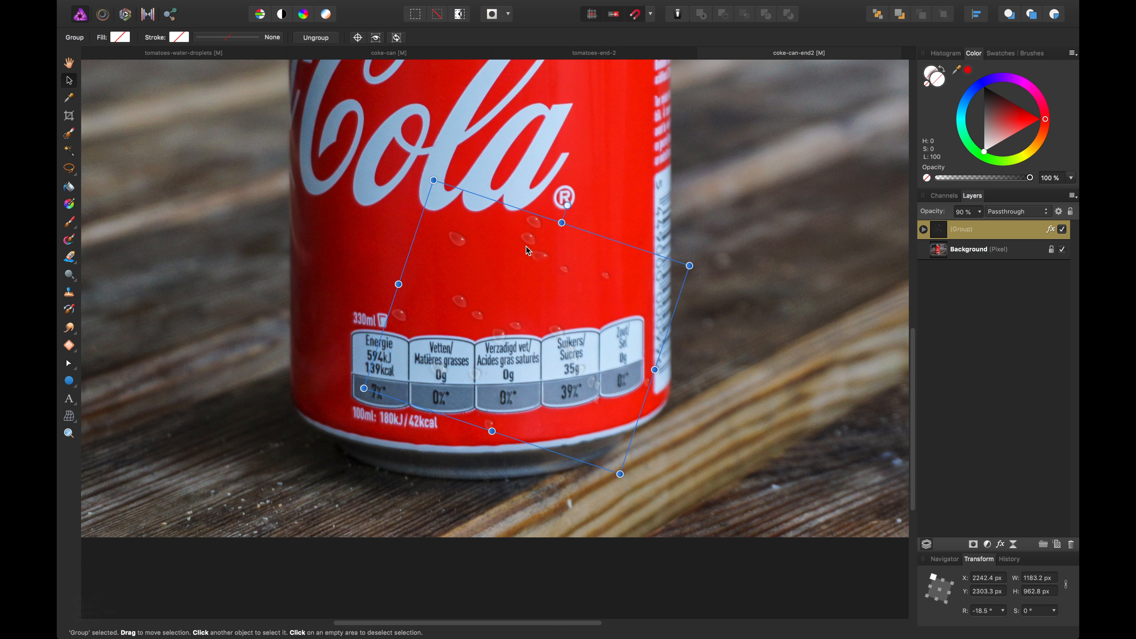
Step: Duplicate the droplet group up and to the left below the logo, and again onto the can's upper right
drag(527, 247, 476, 174)
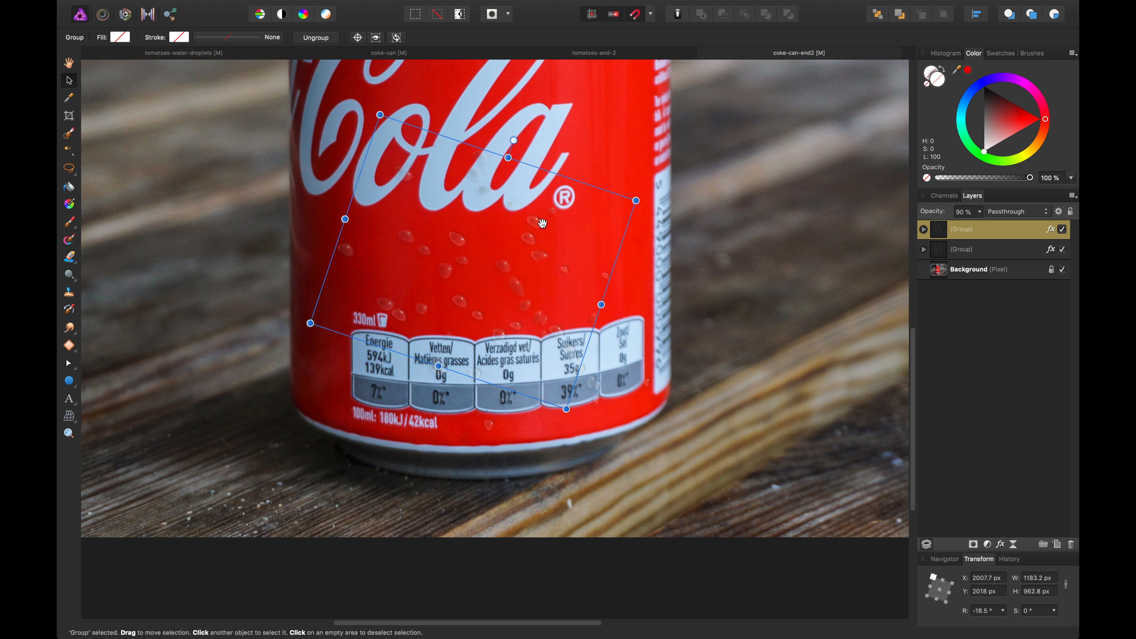
drag(568, 213, 550, 297)
drag(500, 366, 614, 212)
Step: Move three droplets near the can's right edge inward beside the last letter of the Cola logo
double_click(614, 212)
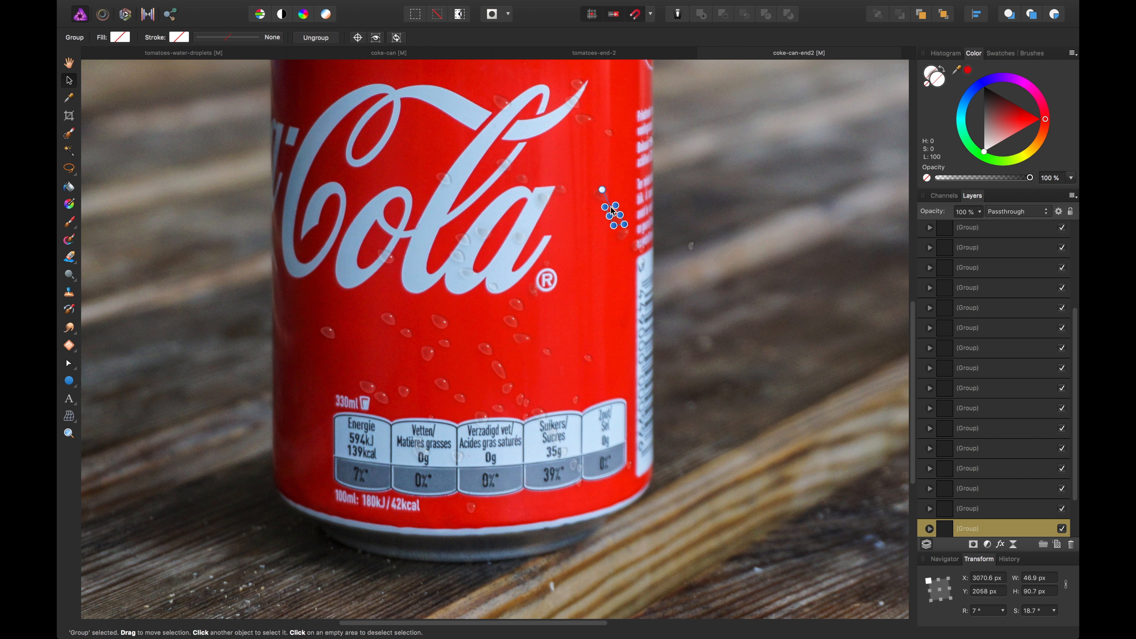
shift+click(598, 196)
drag(600, 198, 558, 218)
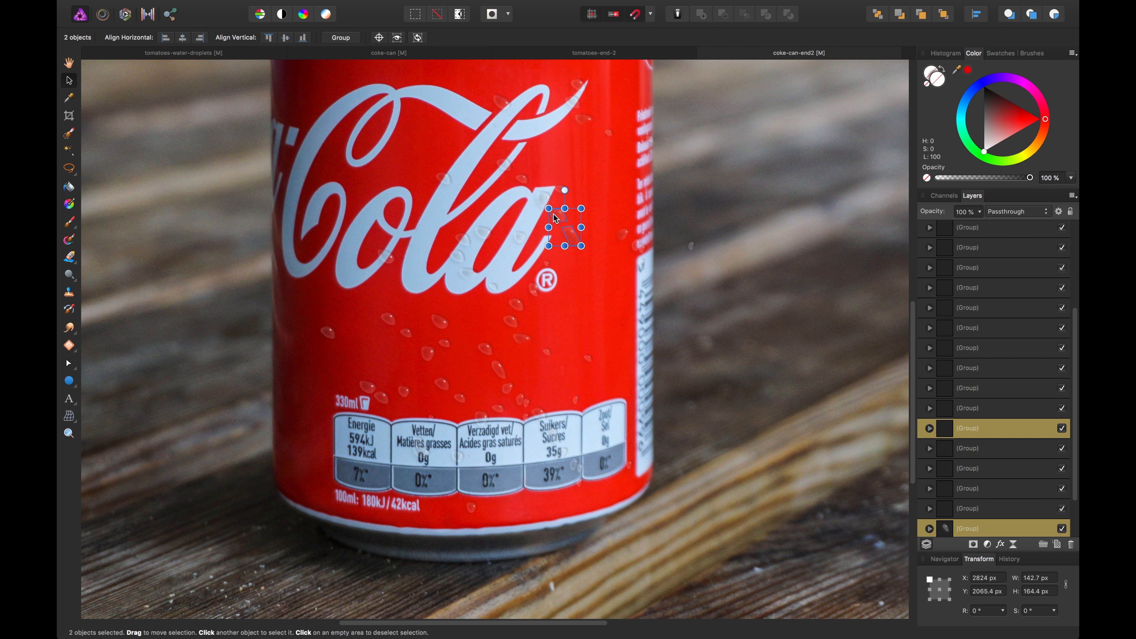
click(623, 234)
drag(622, 234, 568, 259)
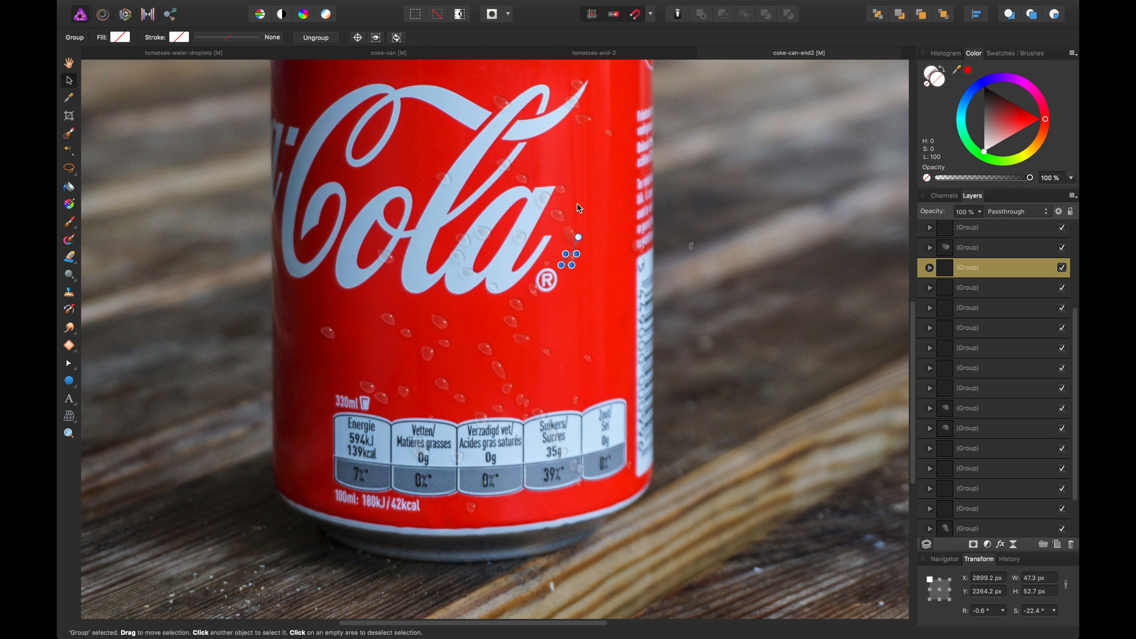
Step: Shift two droplets to the right of the logo's upper swoosh inward, closer to the lettering
scroll(579, 209, up, 3)
click(596, 200)
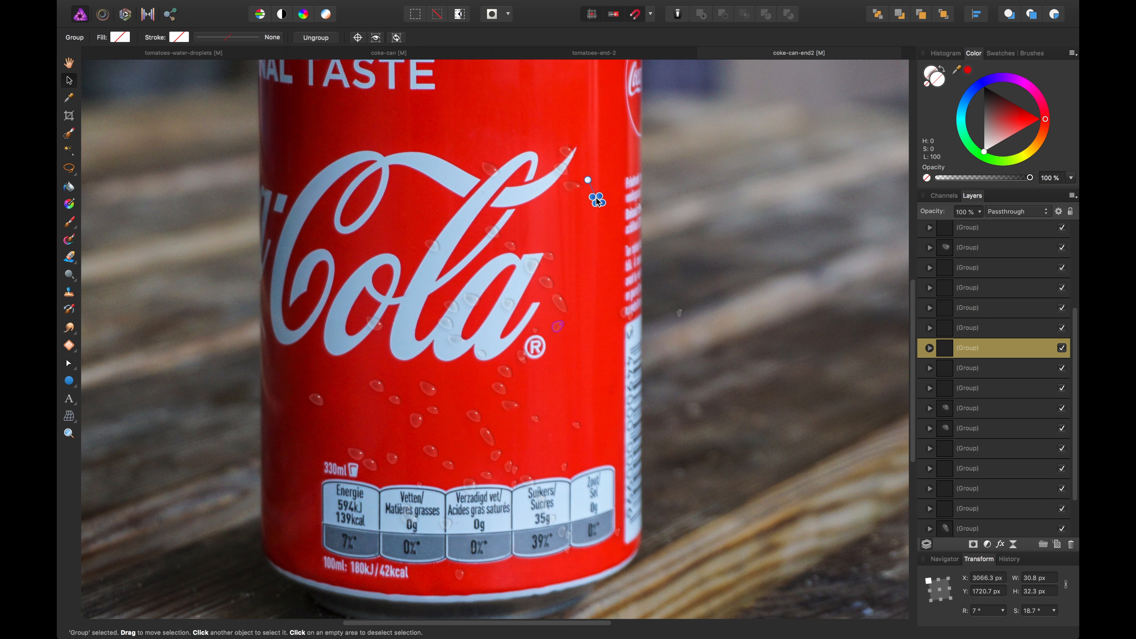
shift+click(574, 187)
drag(574, 187, 545, 208)
Step: Place further copies of the droplet group on the can's upper-left area and across the left side of the logo
scroll(573, 373, down, 3)
scroll(574, 372, up, 6)
key(super+j)
drag(497, 134, 408, 144)
scroll(626, 397, down, 4)
click(626, 397)
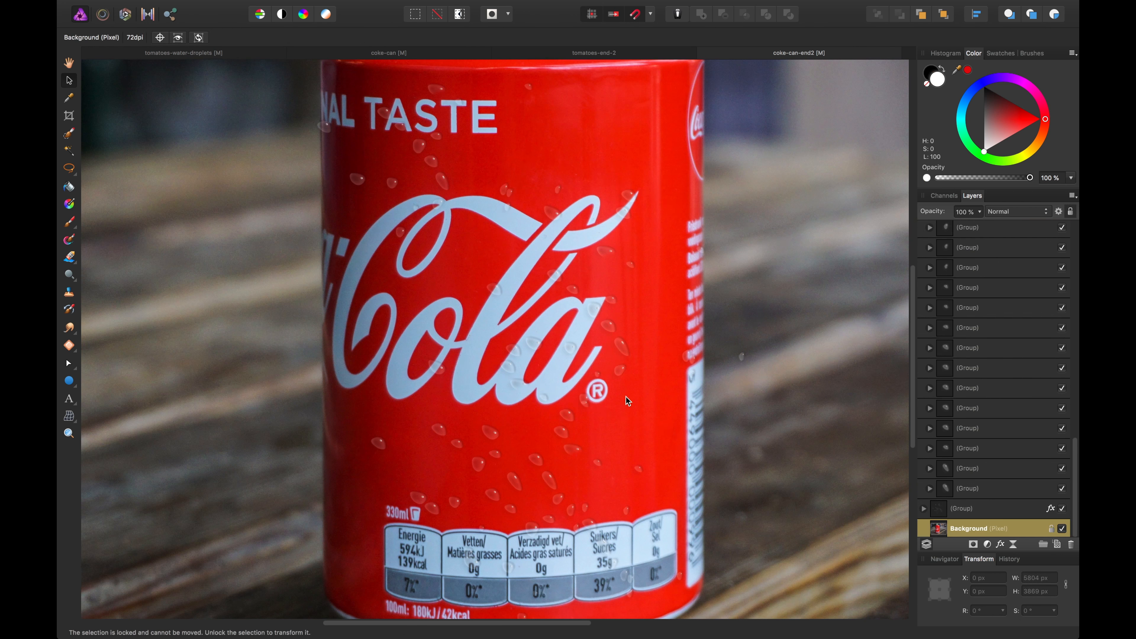
drag(632, 288, 629, 344)
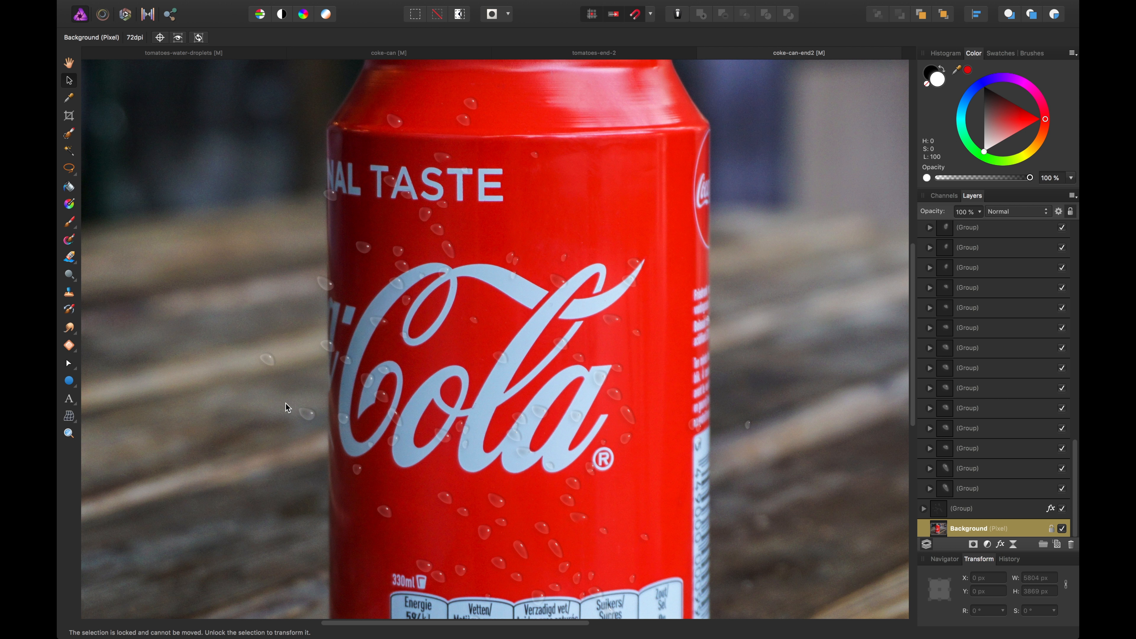
Step: Add a mask to the droplet group that overhangs the can's left edge and select that mask
click(263, 360)
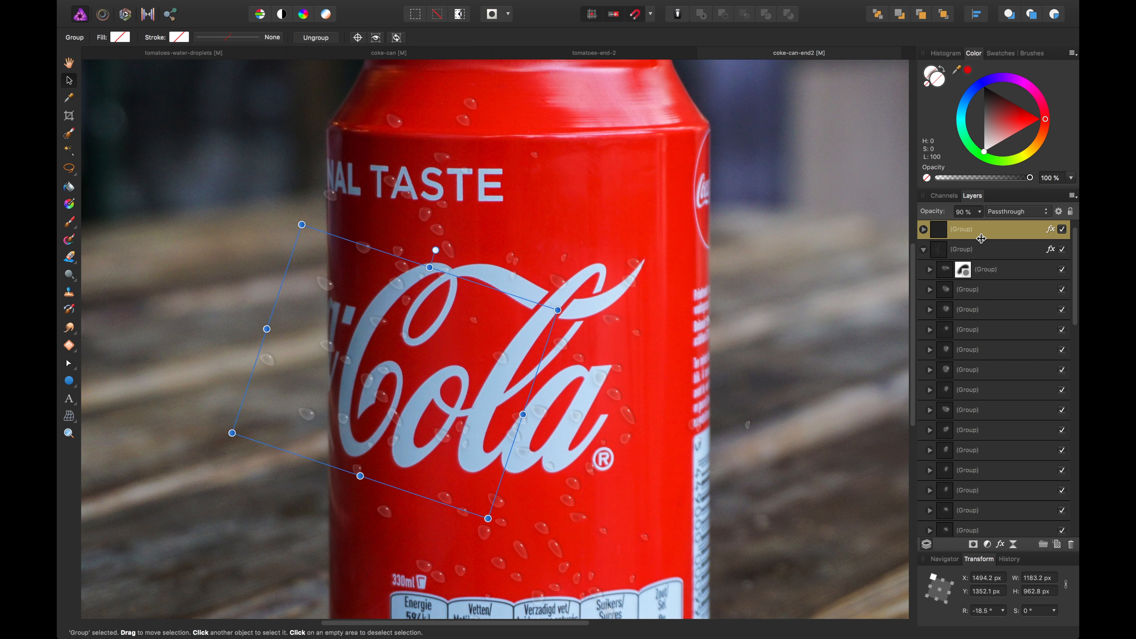
key(Delete)
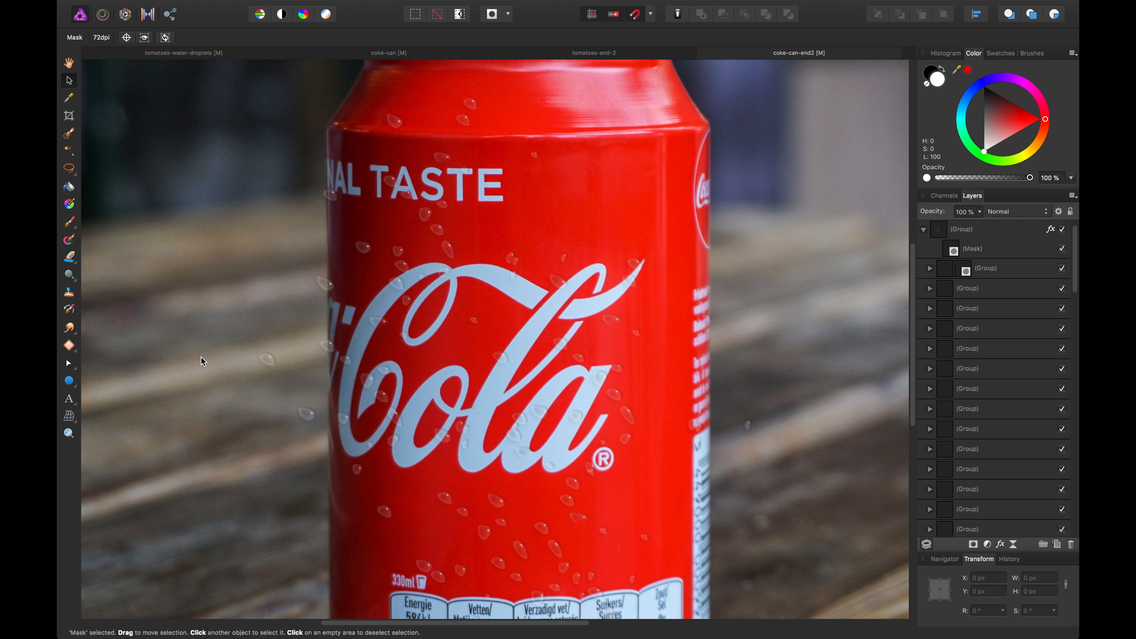
click(957, 248)
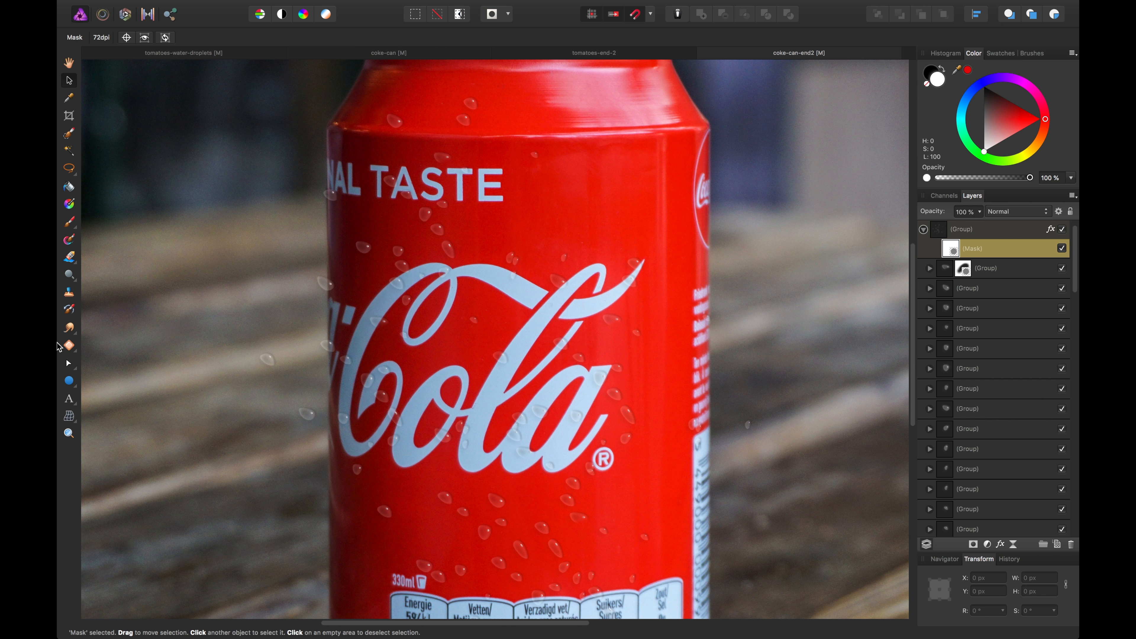
Step: Paint black on the droplet group's mask to hide the droplets outside the can's left edge, and clear the selection
click(68, 222)
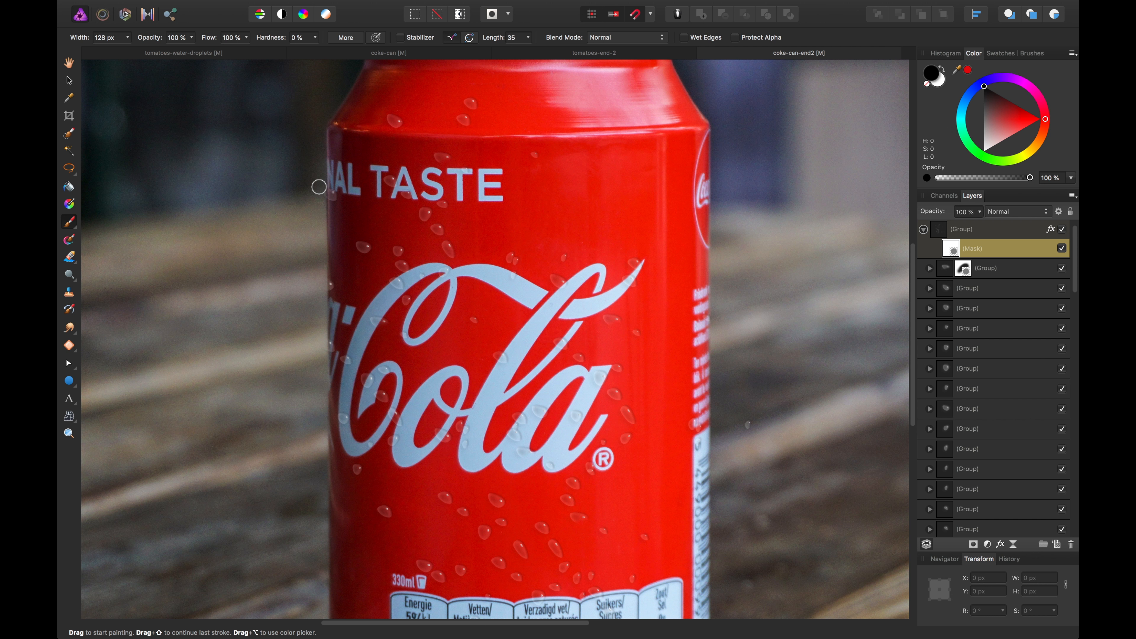
key(super+minus)
key(super+minus)
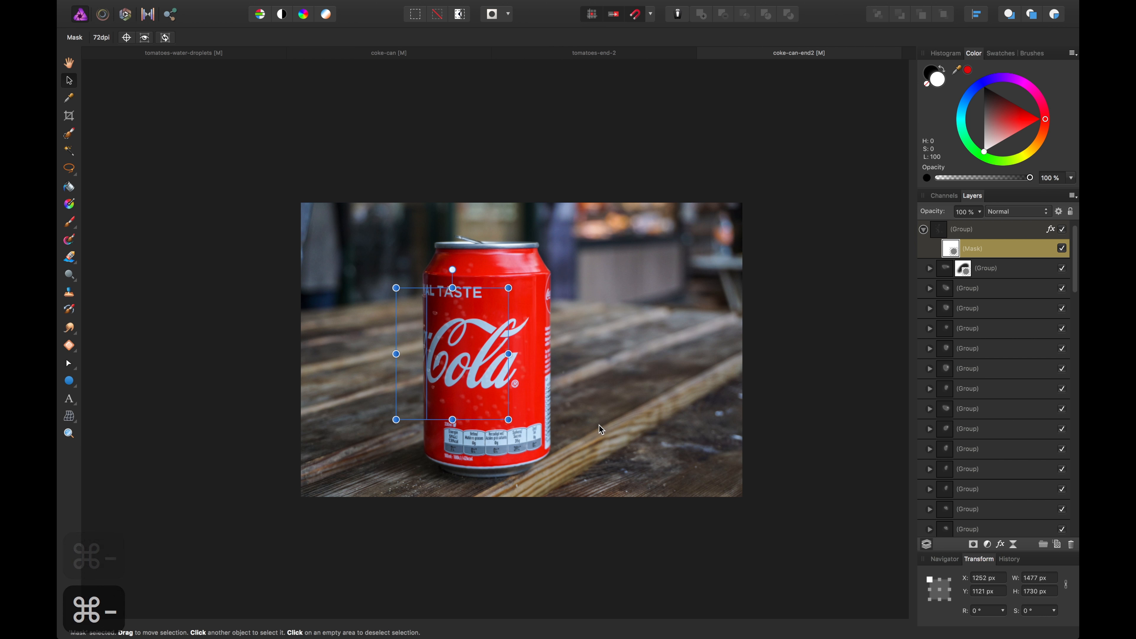
click(691, 358)
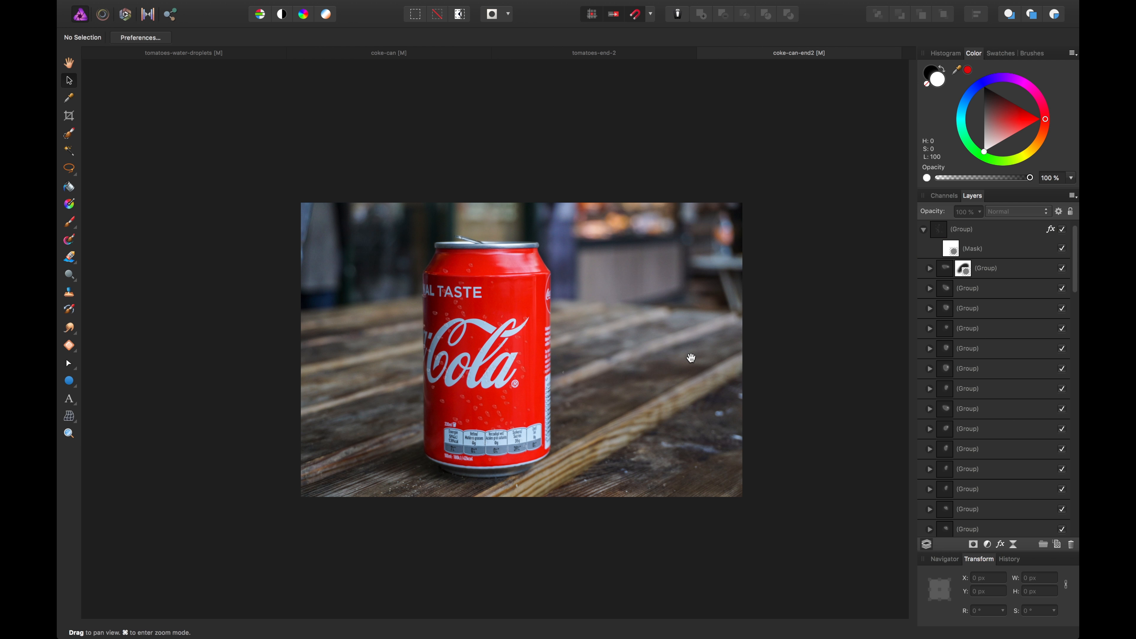
Step: Place a copy of the droplet group, angled at about -37.6°, across the can's upper-right area
drag(691, 358, 677, 391)
key(super+equal)
key(super+equal)
key(super+equal)
drag(612, 234, 559, 400)
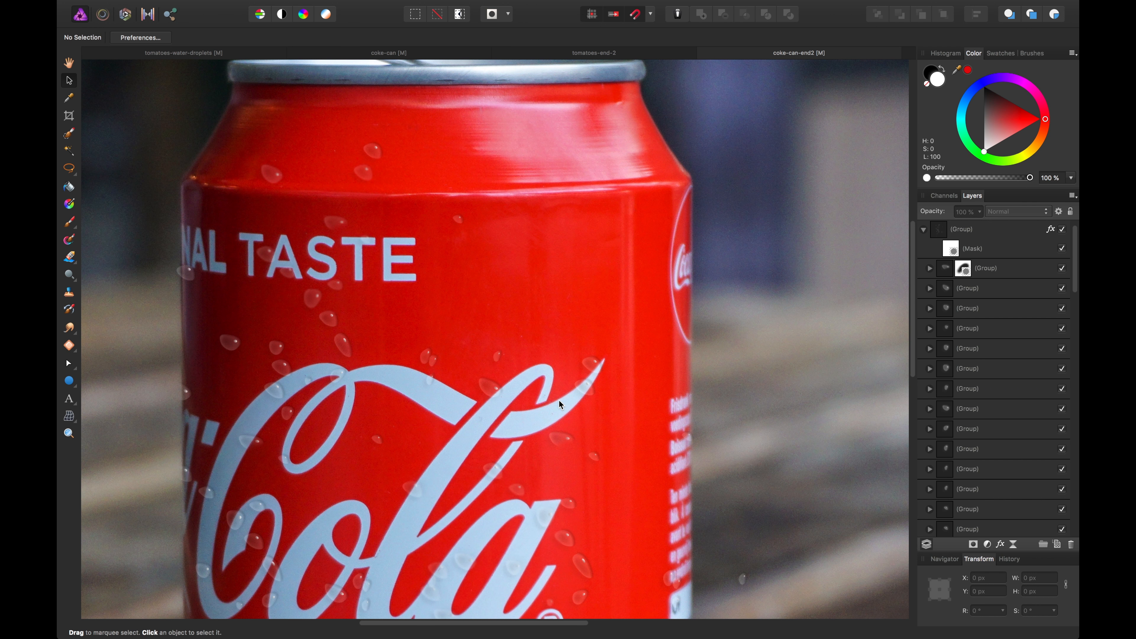
click(559, 437)
drag(565, 441, 584, 205)
drag(658, 115, 662, 163)
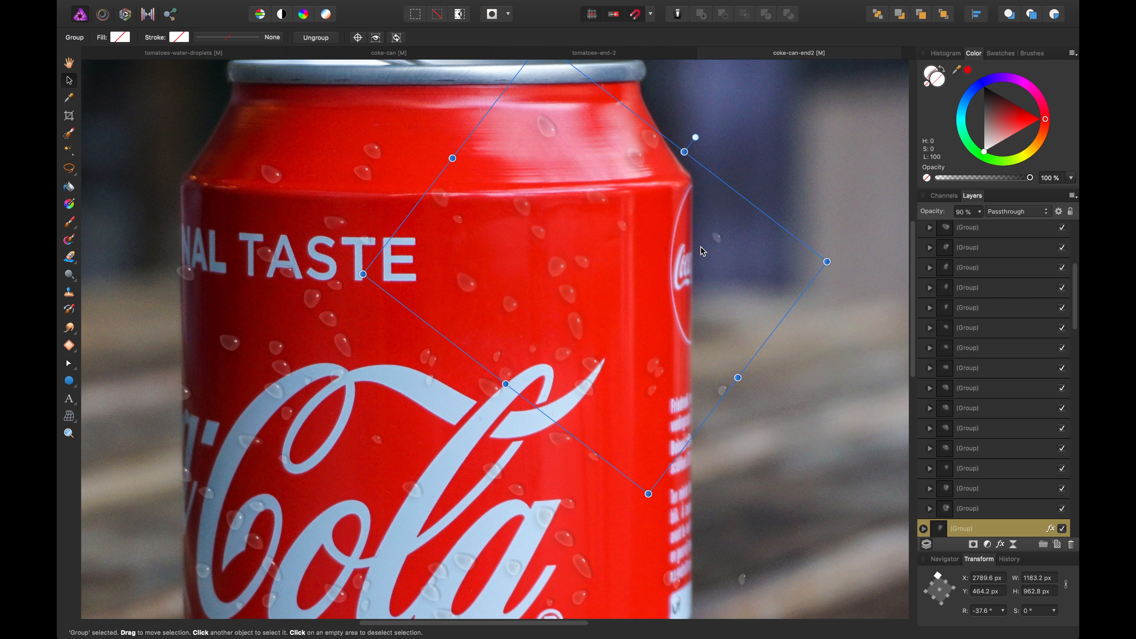
Step: Add a mask to the new droplet group and paint it black over the droplets outside the can's right edge
click(972, 545)
key(b)
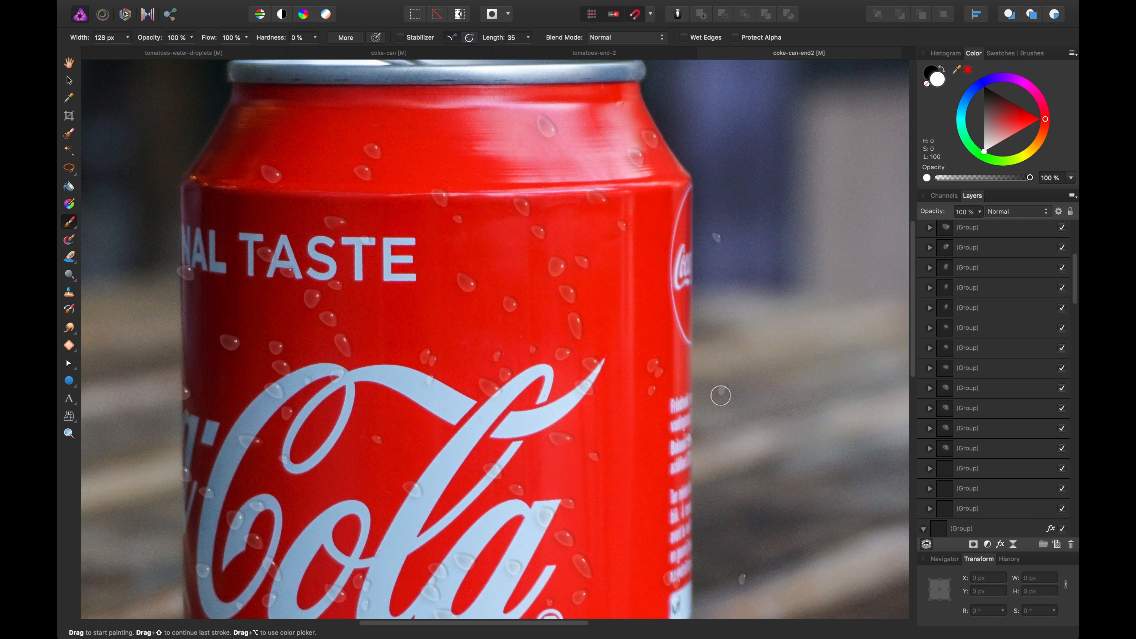
key(d)
drag(707, 226, 718, 244)
key(super+minus)
key(super+minus)
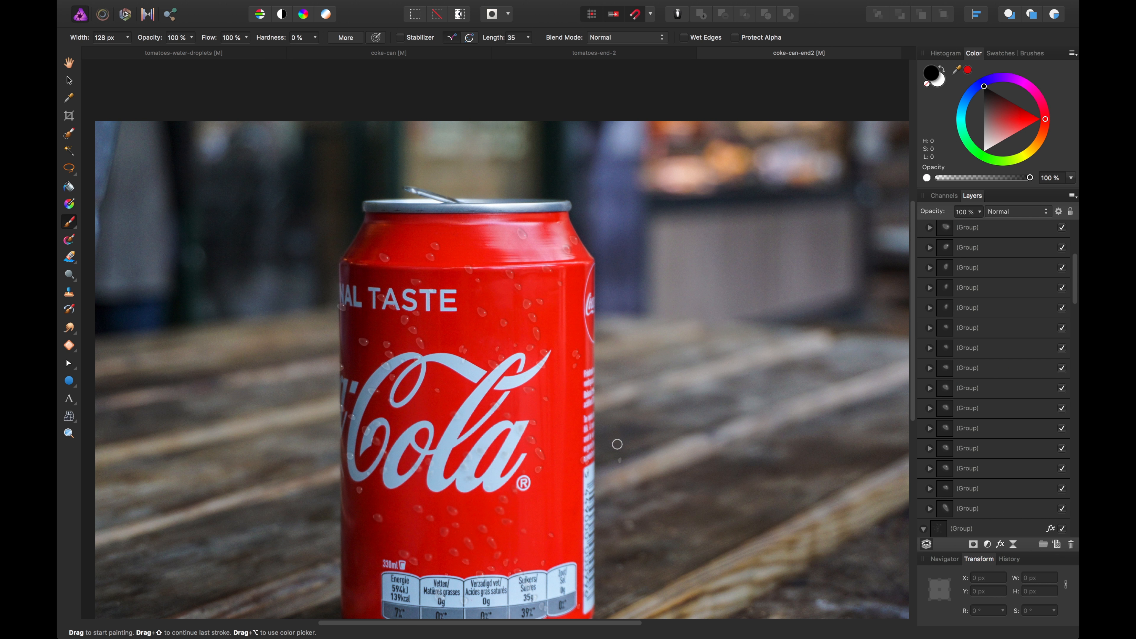
Step: Locate and reselect the mask of the droplet group that overhangs the can's right edge
key(v)
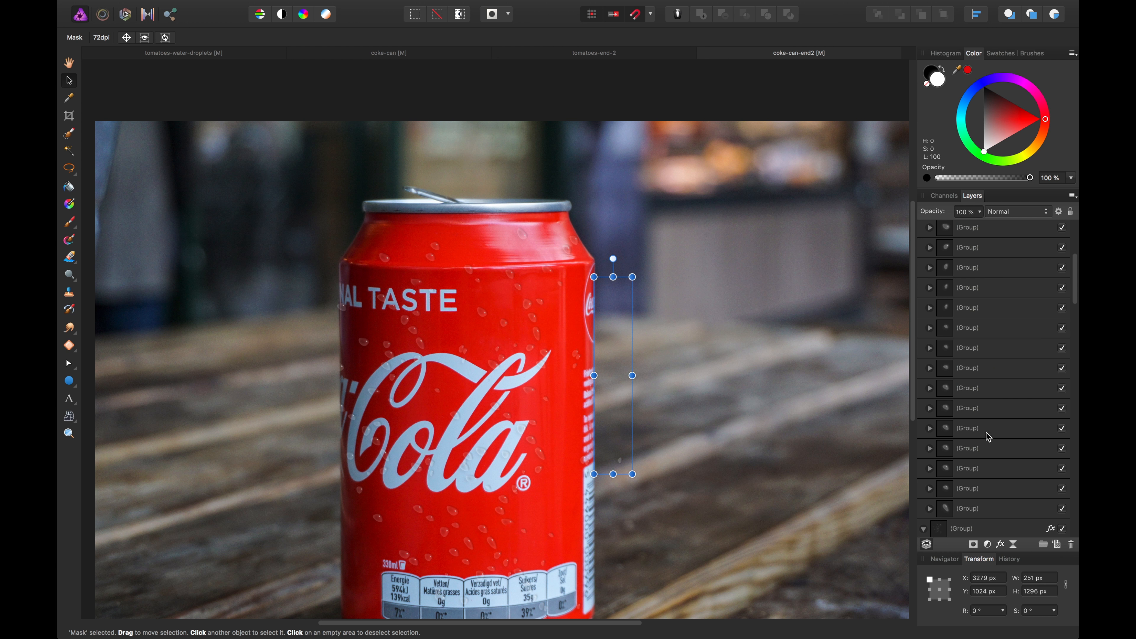
scroll(987, 280, down, 5)
click(969, 233)
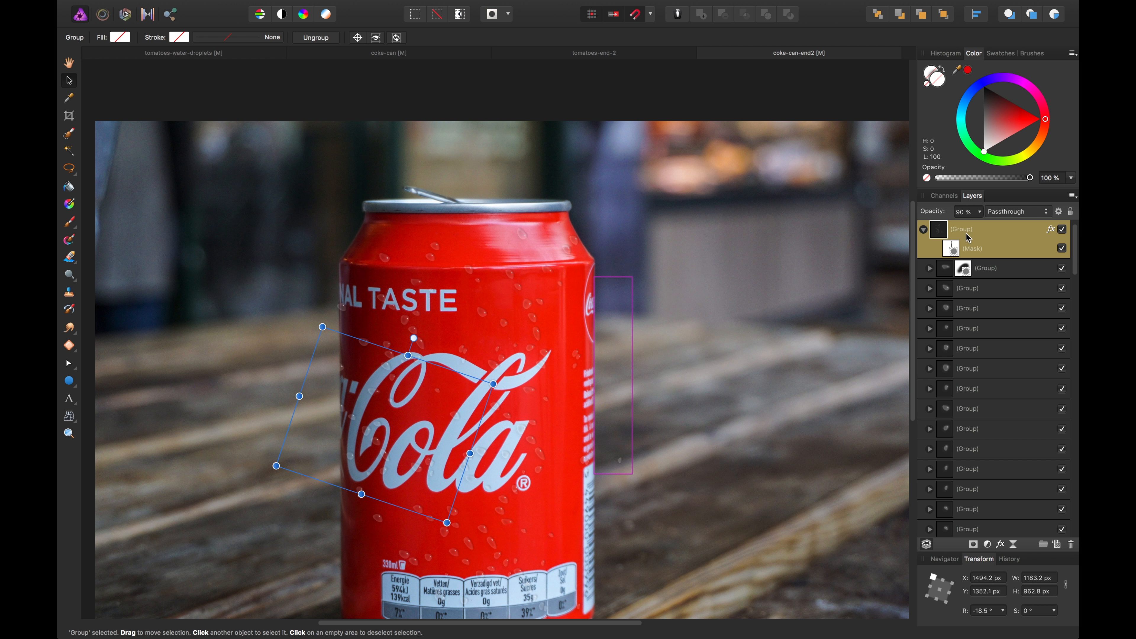
scroll(973, 402, up, 5)
click(932, 488)
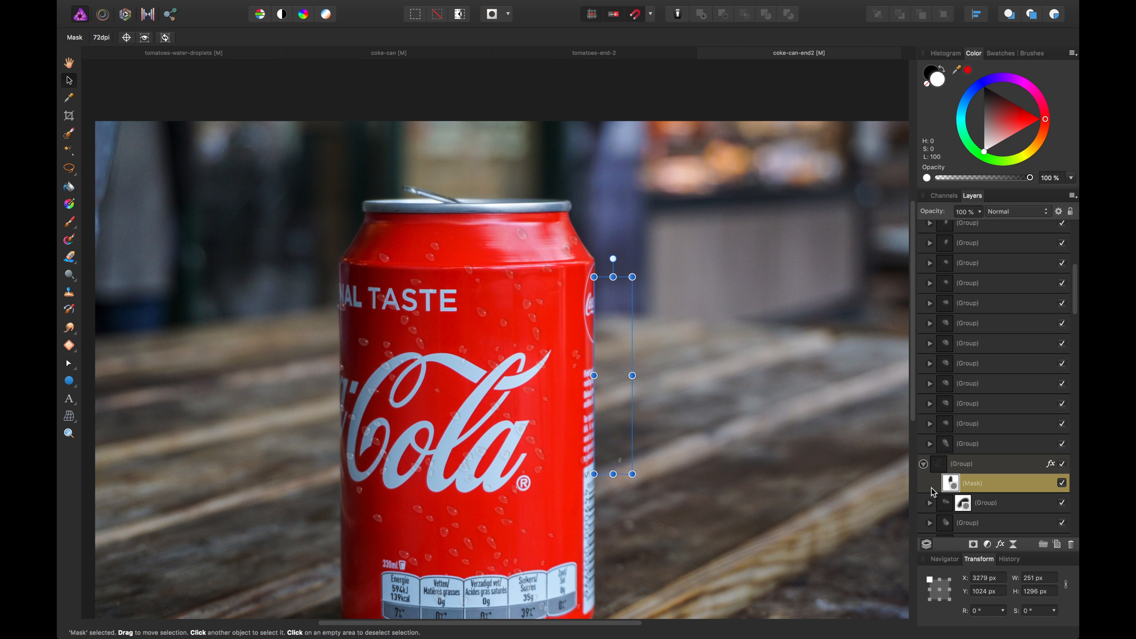
Step: Try to mask out the stray droplet on the wooden table beside the can's right edge with a black brush
key(super+equal)
key(super+equal)
key(super+equal)
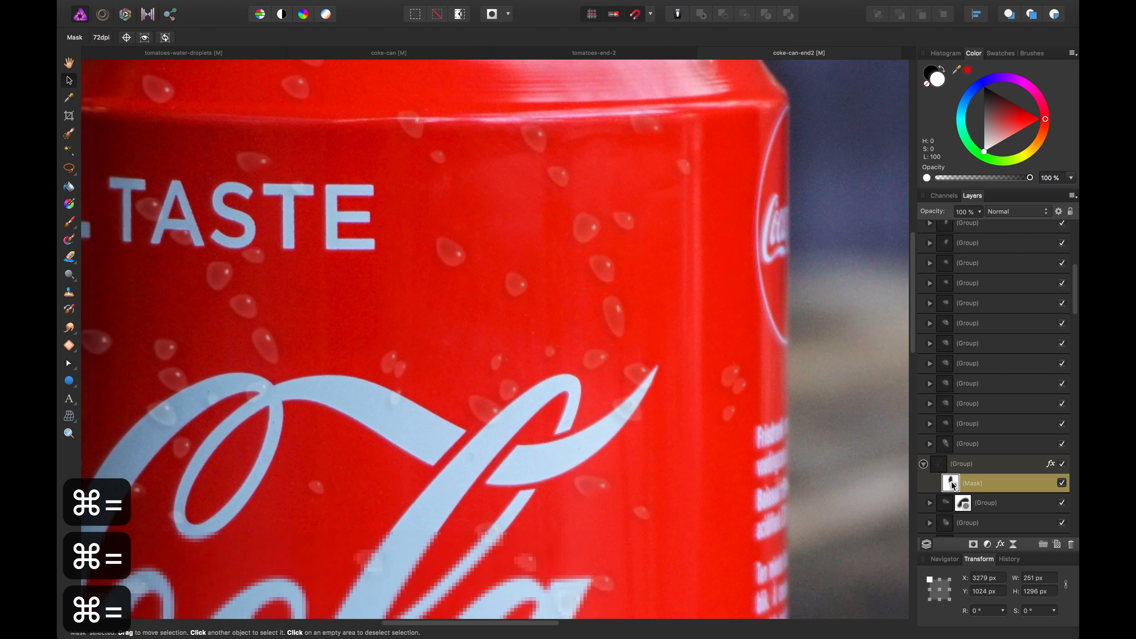
drag(952, 485, 984, 498)
drag(801, 504, 469, 55)
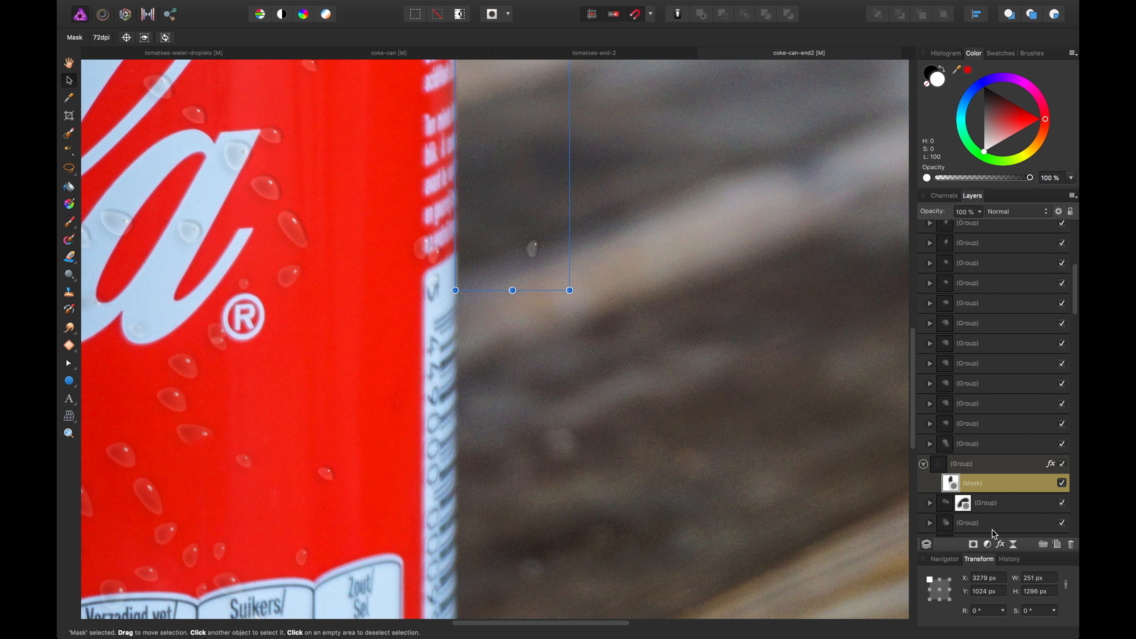
key(b)
key(x)
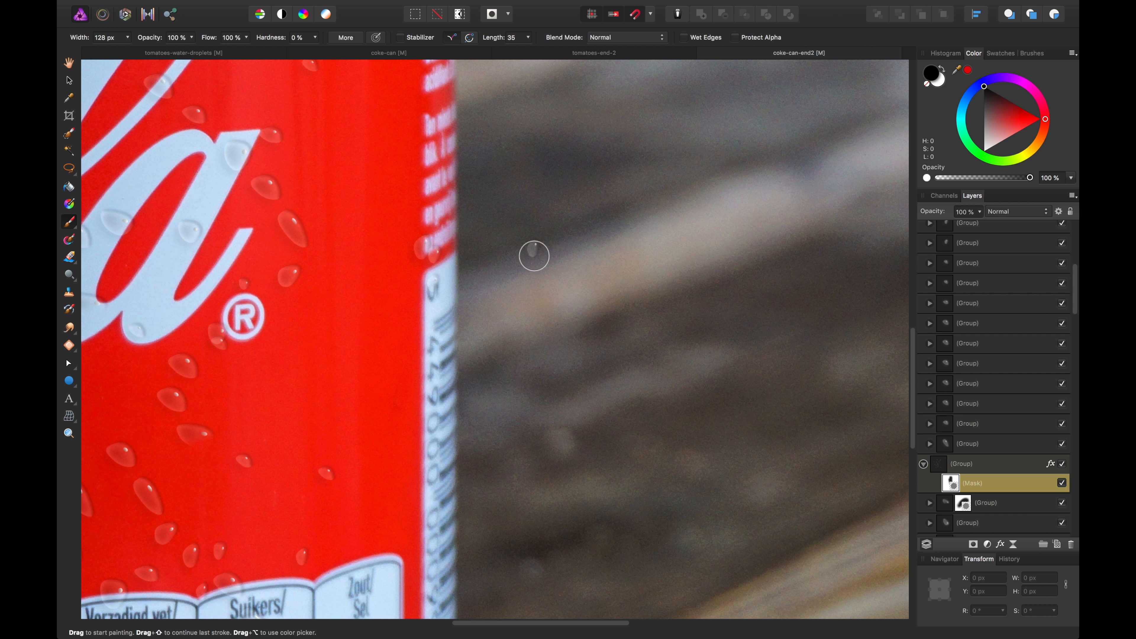
scroll(964, 490, down, 1)
click(965, 493)
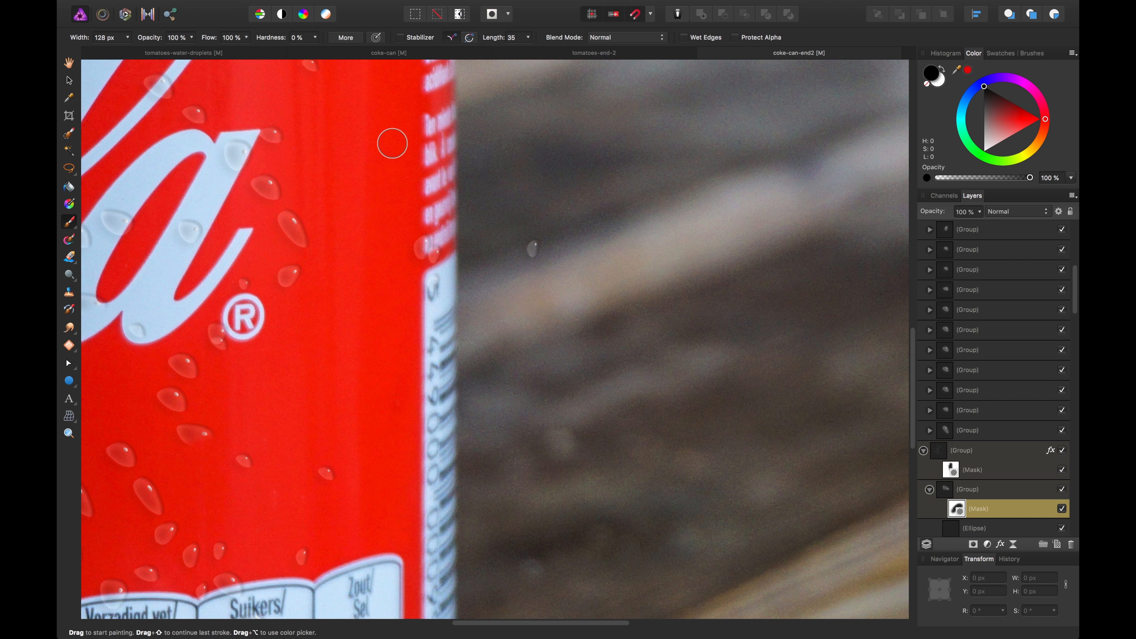
click(958, 471)
Step: Review the droplets across the whole can and switch to the tomatoes-end-2 document with nothing selected
key(super+minus)
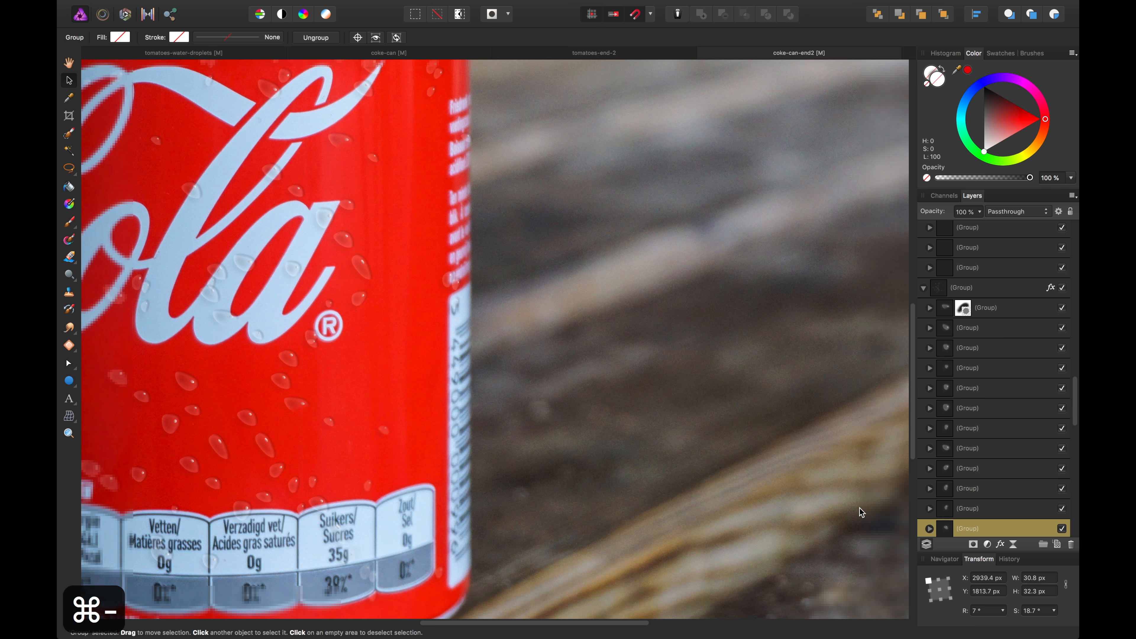
key(super+minus)
key(super+minus)
drag(623, 417, 704, 481)
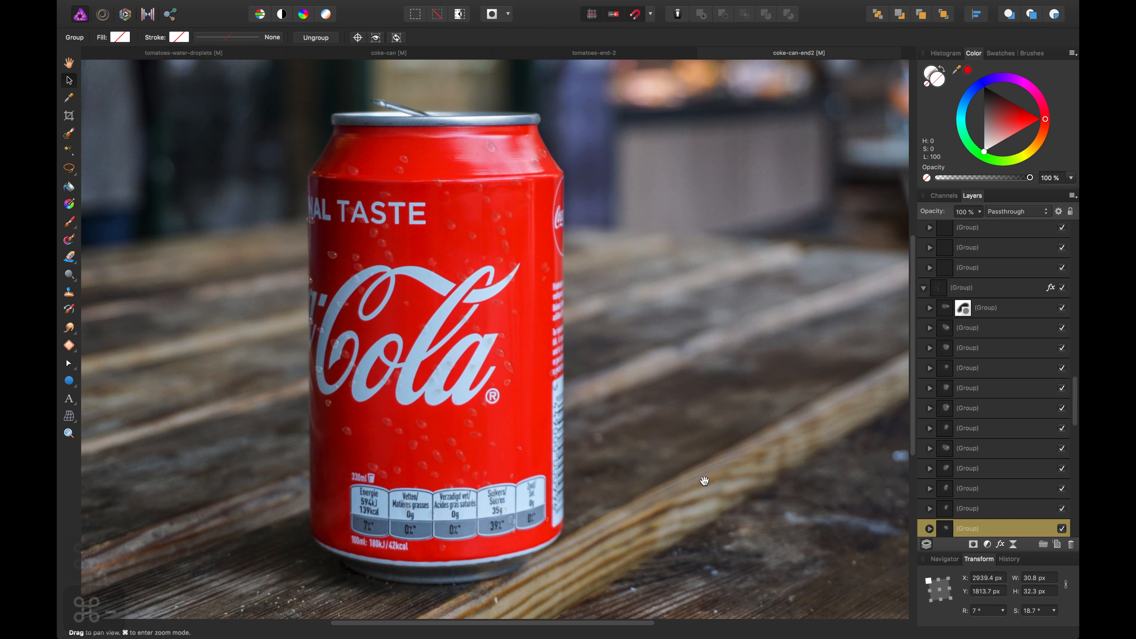
key(super+minus)
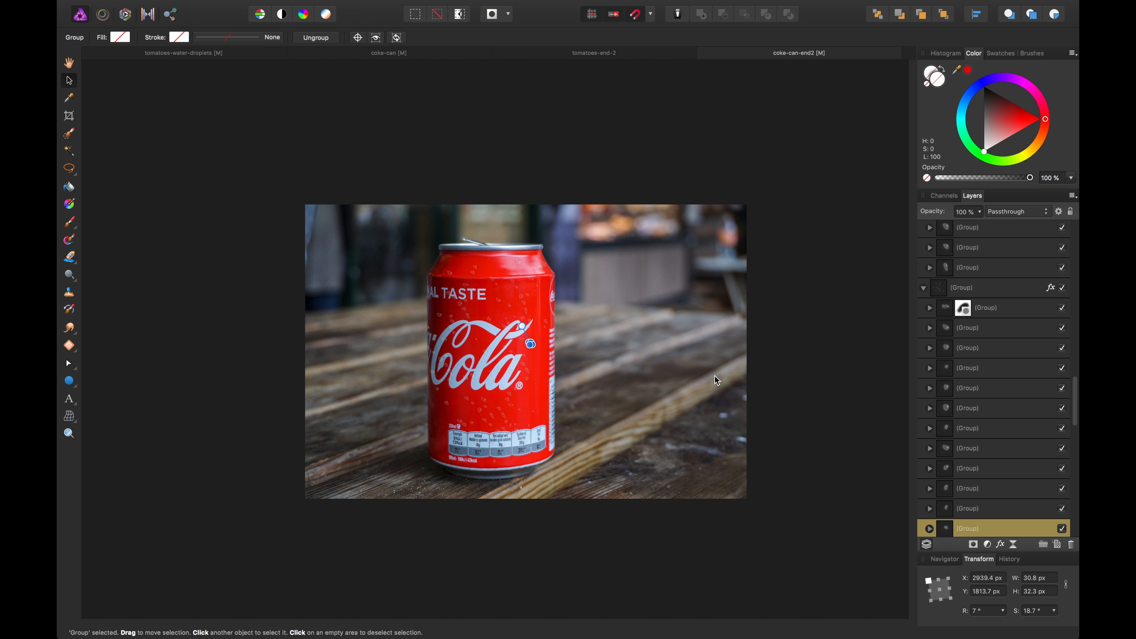
key(super+equal)
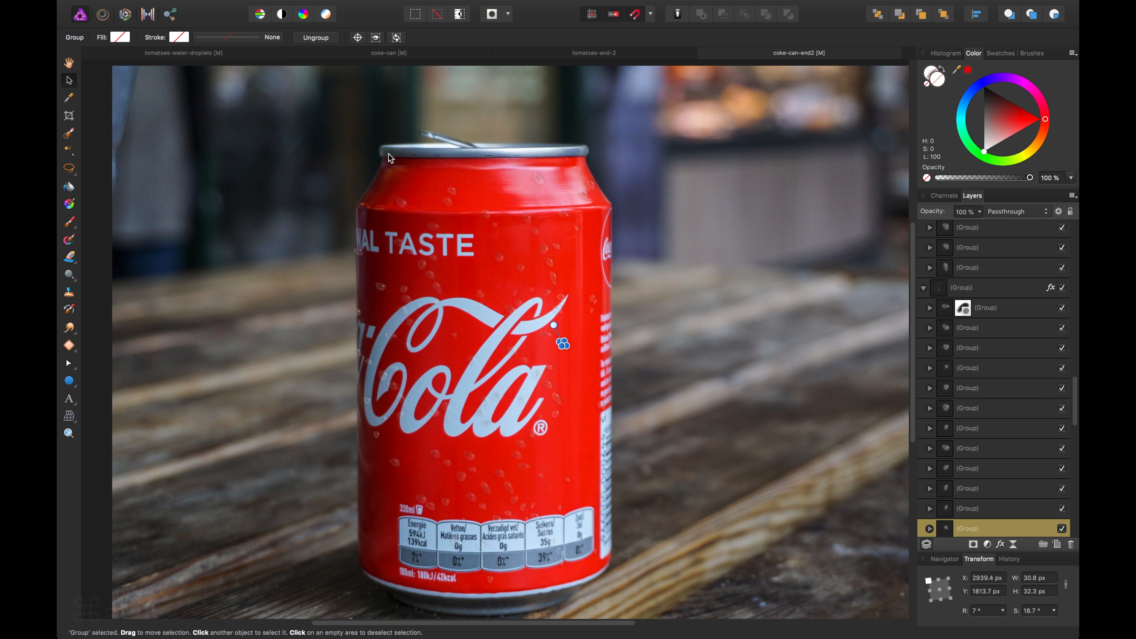
key(super+minus)
click(563, 53)
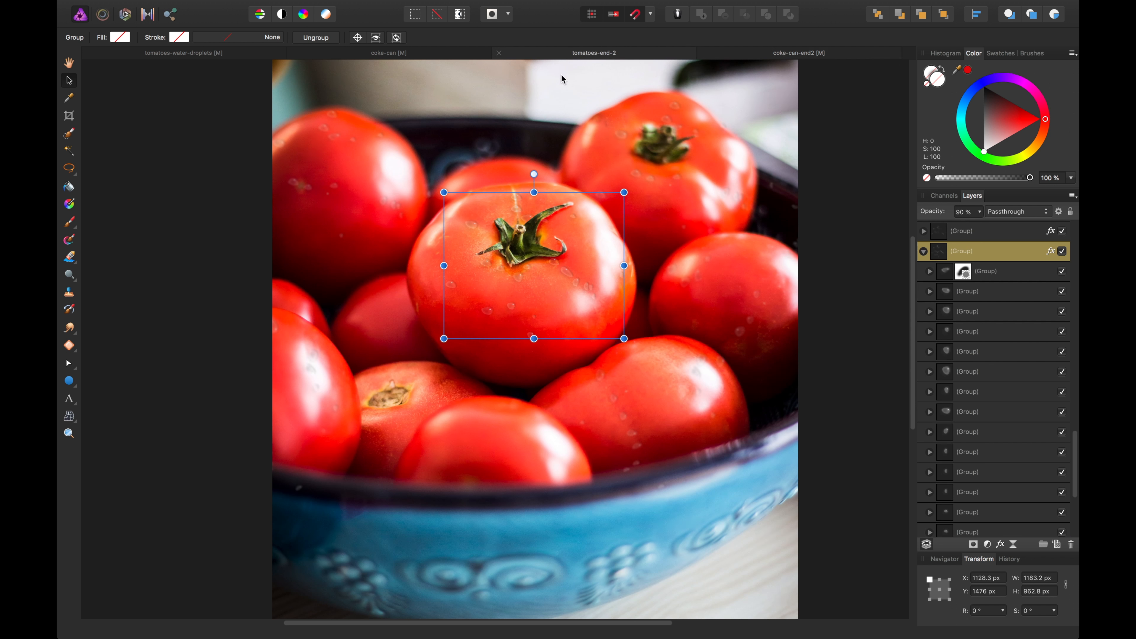
click(826, 238)
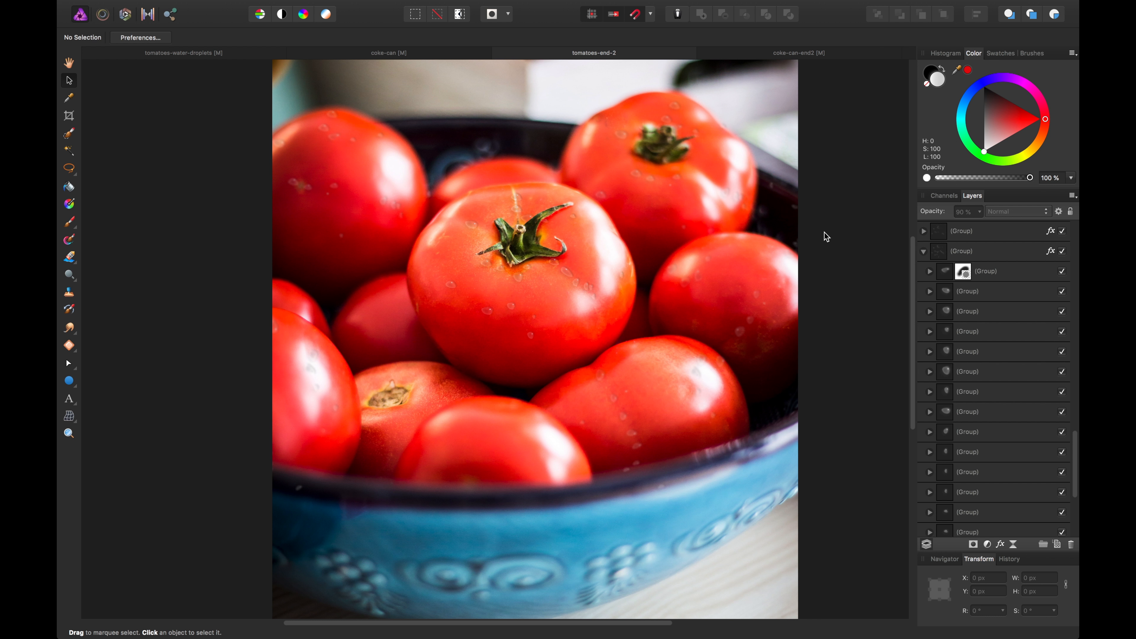